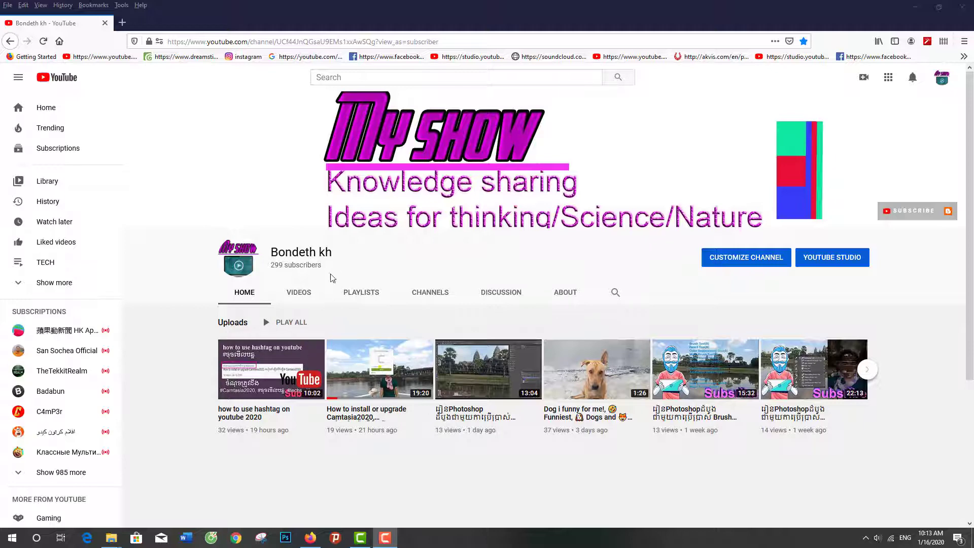
- Switch to Camtasia, place the 20191106_165634 clip on Track 1 after the intro, and move the closing clips against its end
left_click(362, 539)
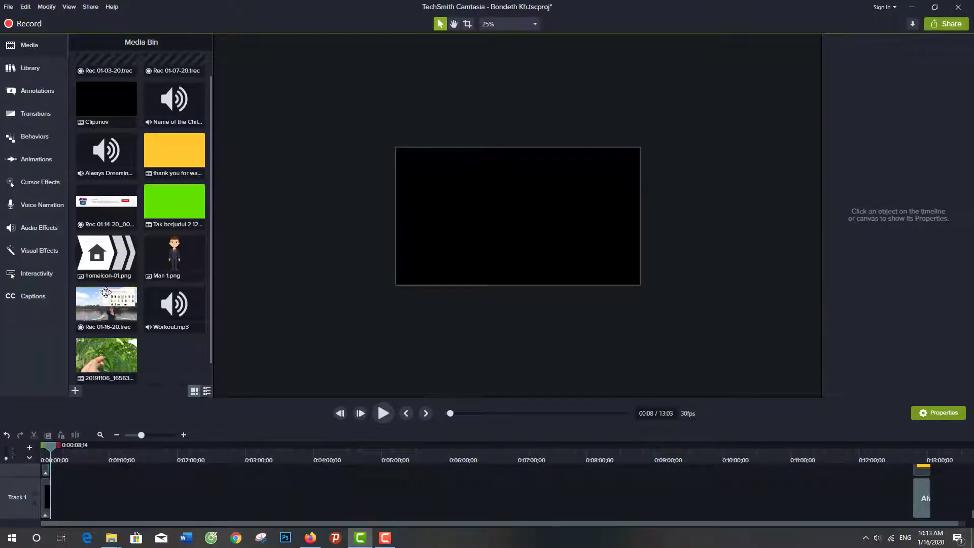
left_click(83, 303)
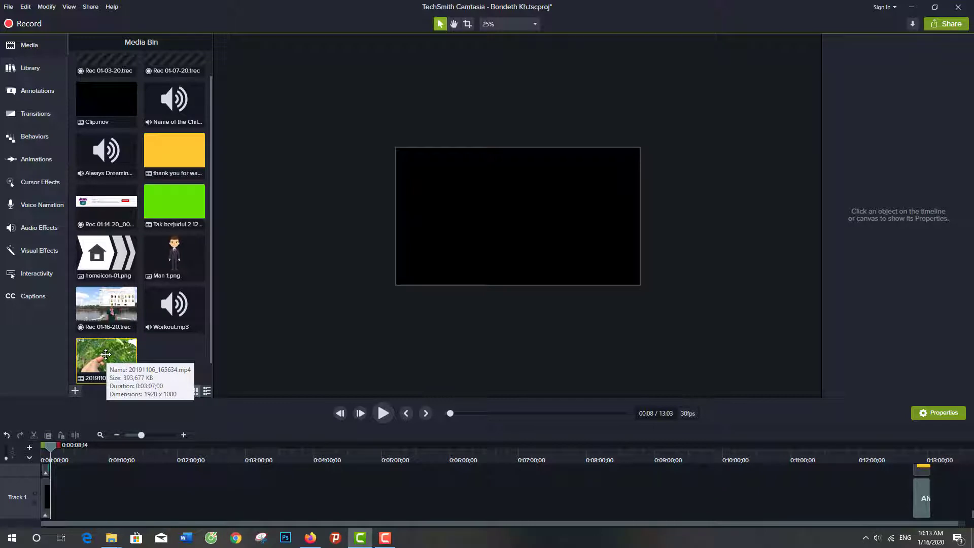
left_click_drag(105, 354, 104, 467)
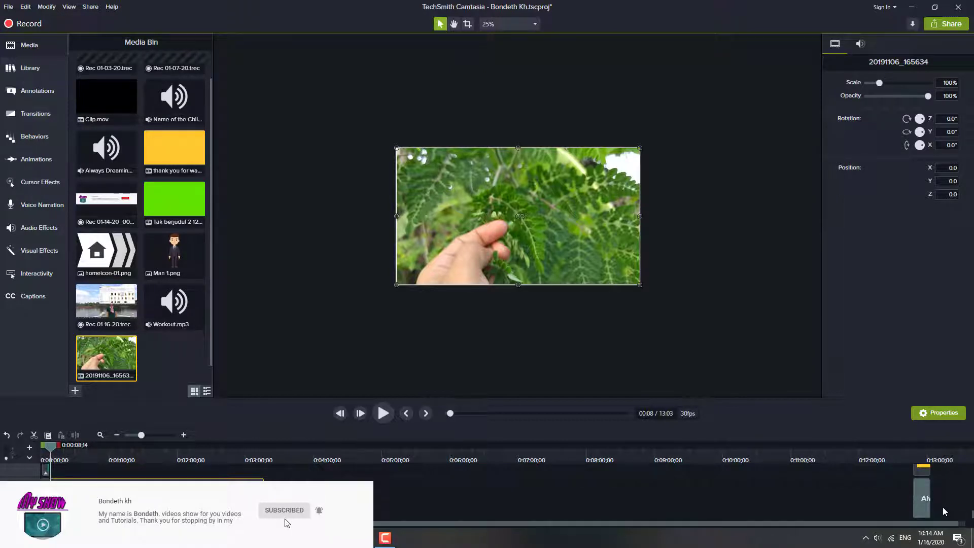
left_click_drag(921, 491, 262, 517)
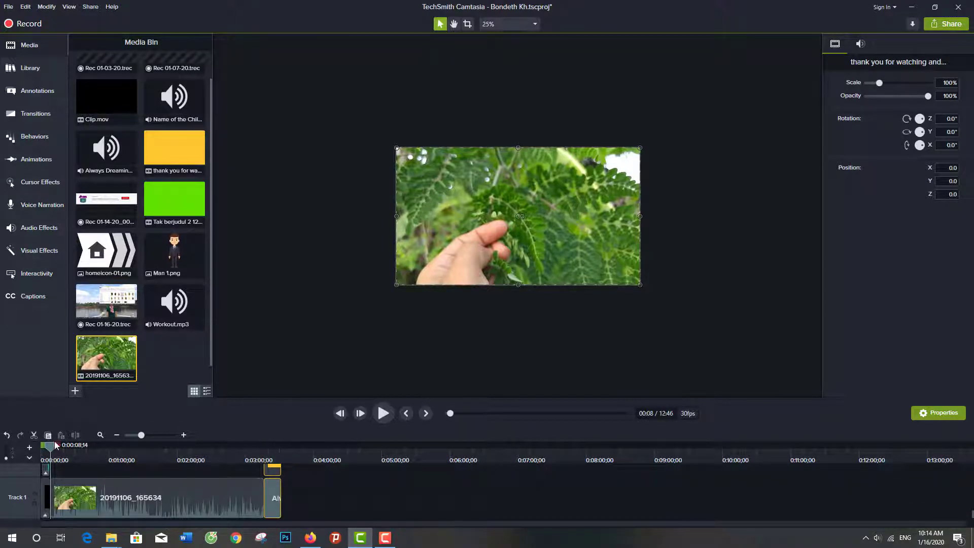
- Scrub back through the intro and review the order of the footage and closing clips on the timeline
left_click_drag(55, 445, 43, 446)
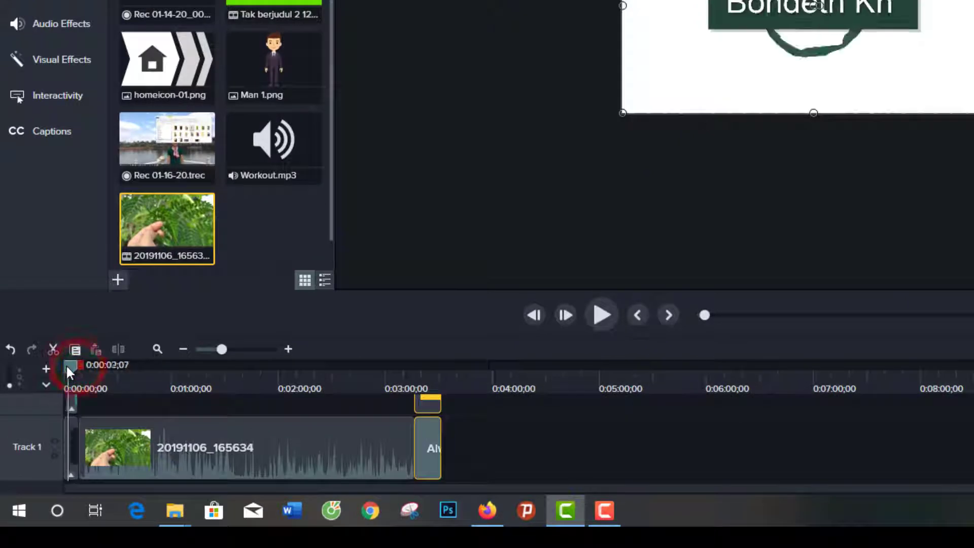
left_click_drag(67, 367, 65, 365)
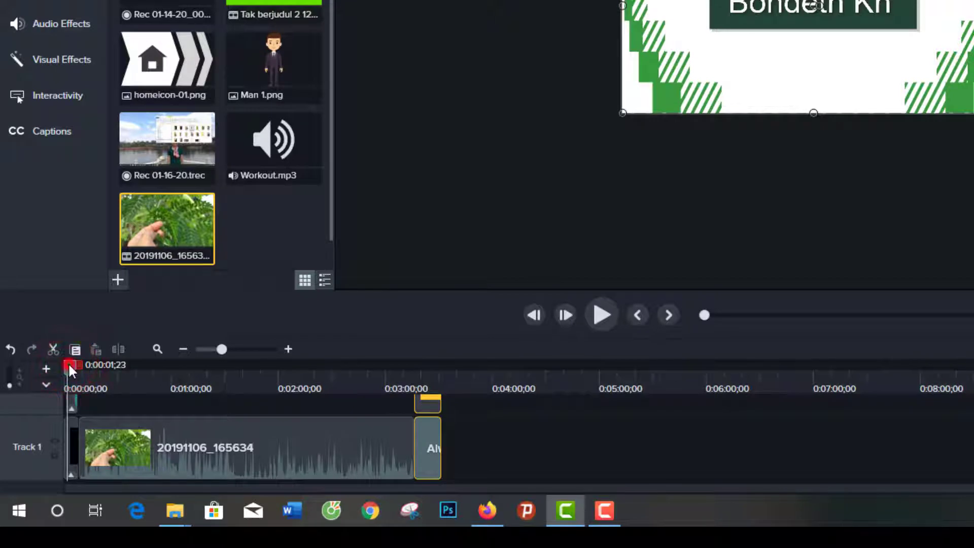
left_click_drag(68, 363, 68, 364)
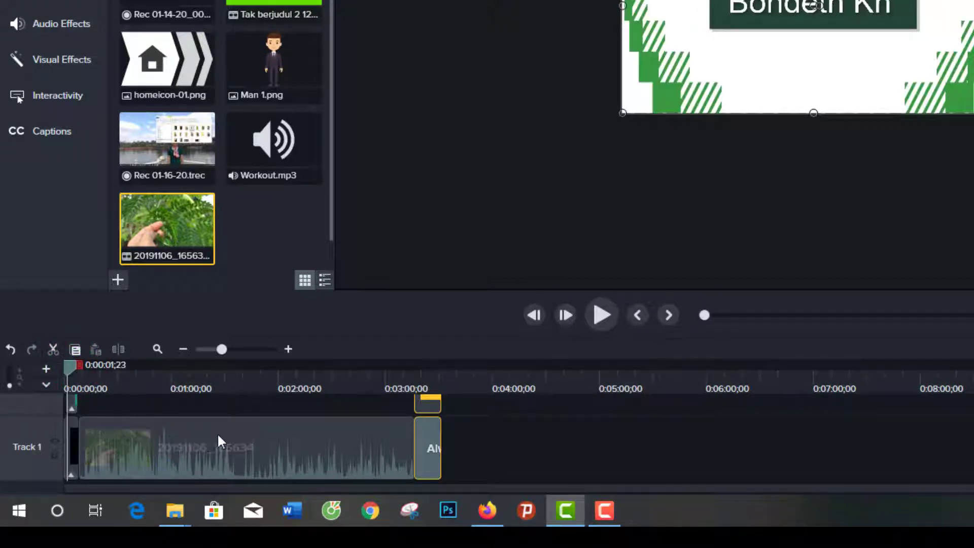
left_click(175, 430)
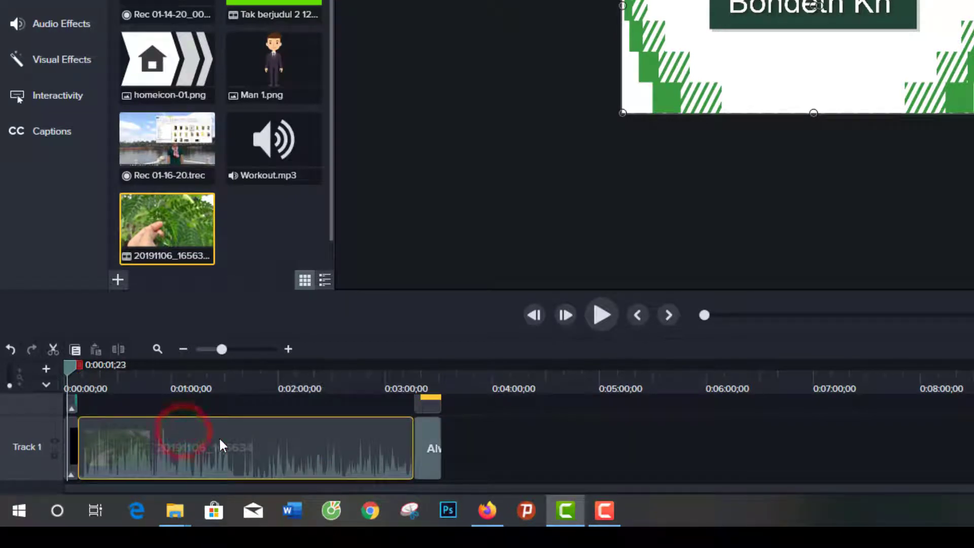
left_click_drag(483, 470, 424, 434)
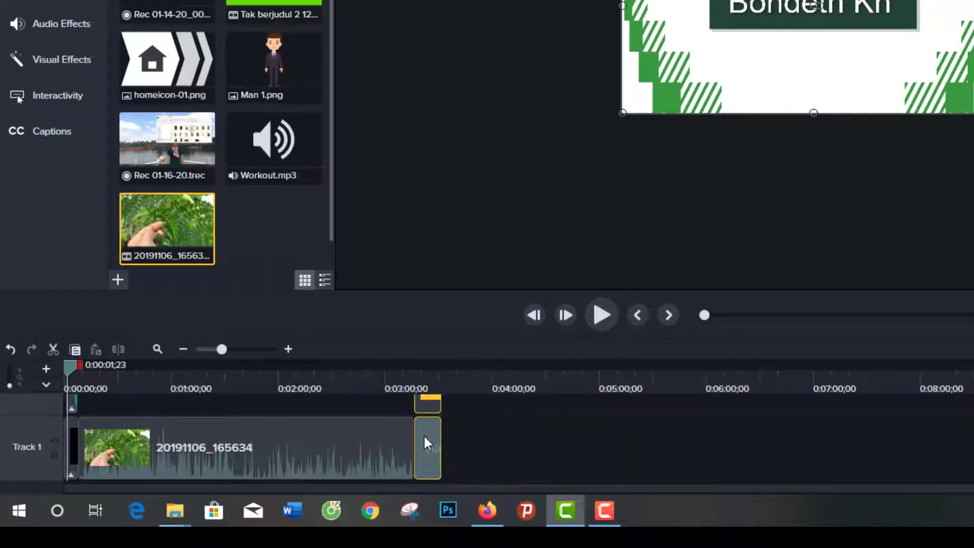
left_click(424, 434)
- Play the intro from the start of the timeline and inspect its background and title clips
left_click_drag(66, 364, 62, 364)
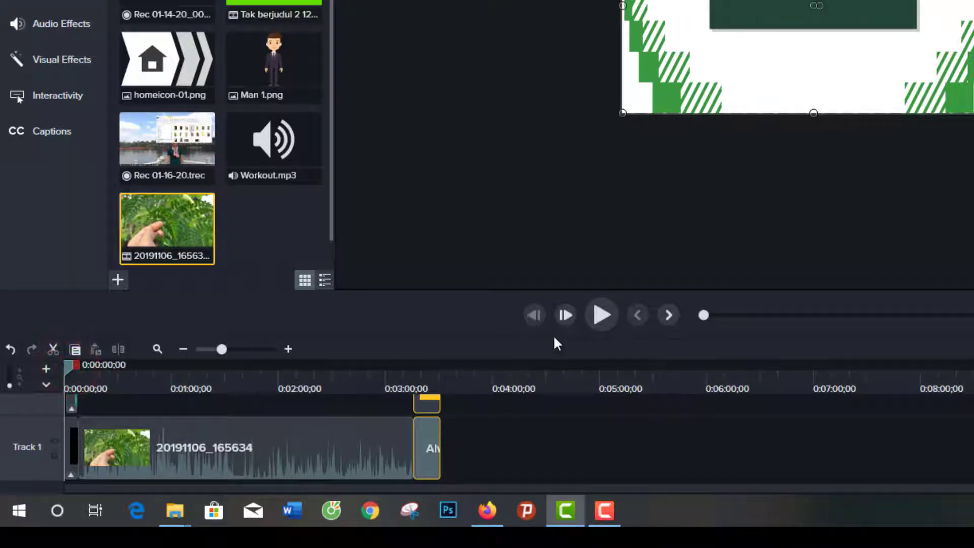
left_click(597, 314)
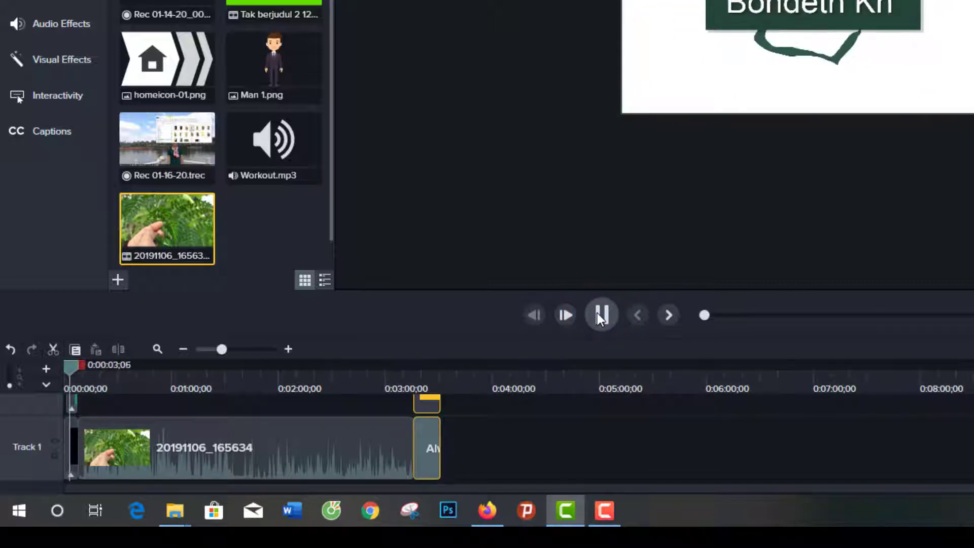
left_click(597, 313)
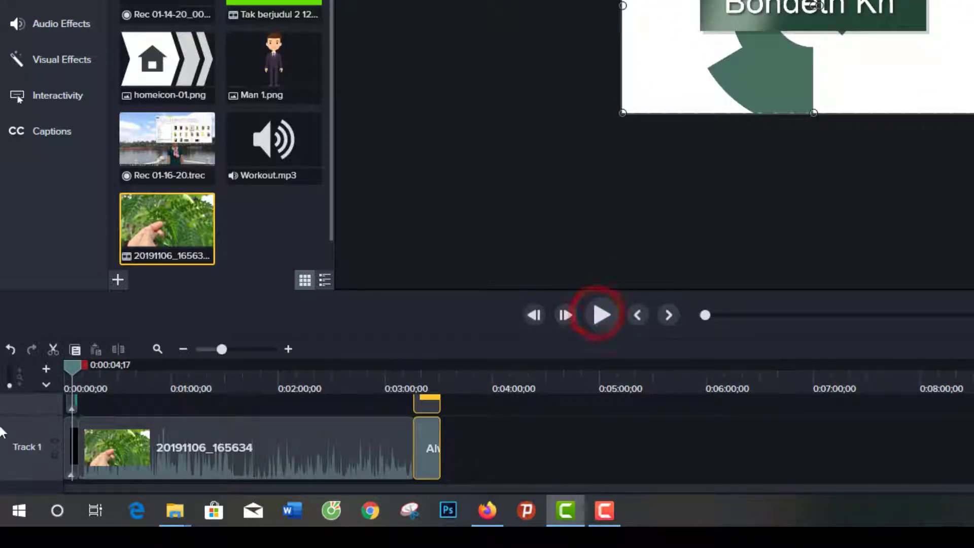
left_click(71, 433)
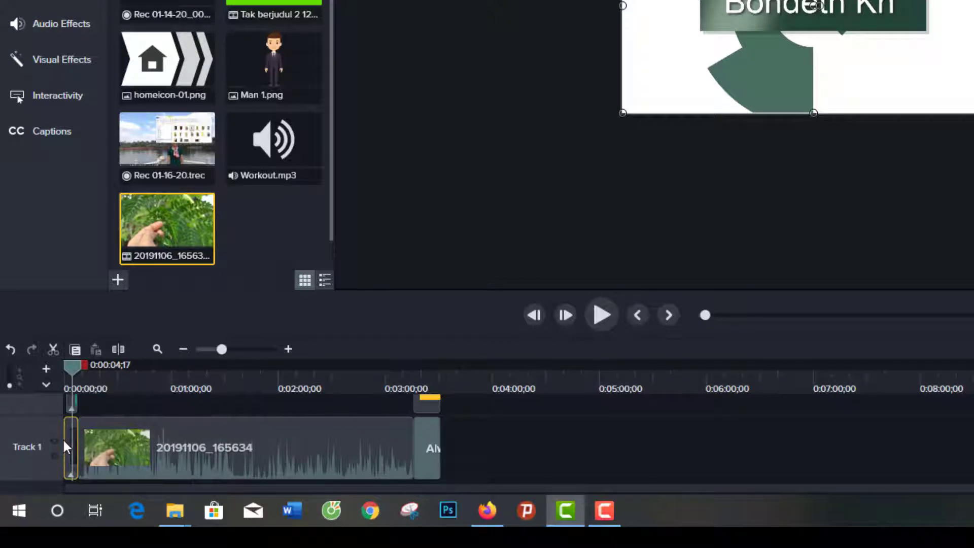
left_click(74, 398)
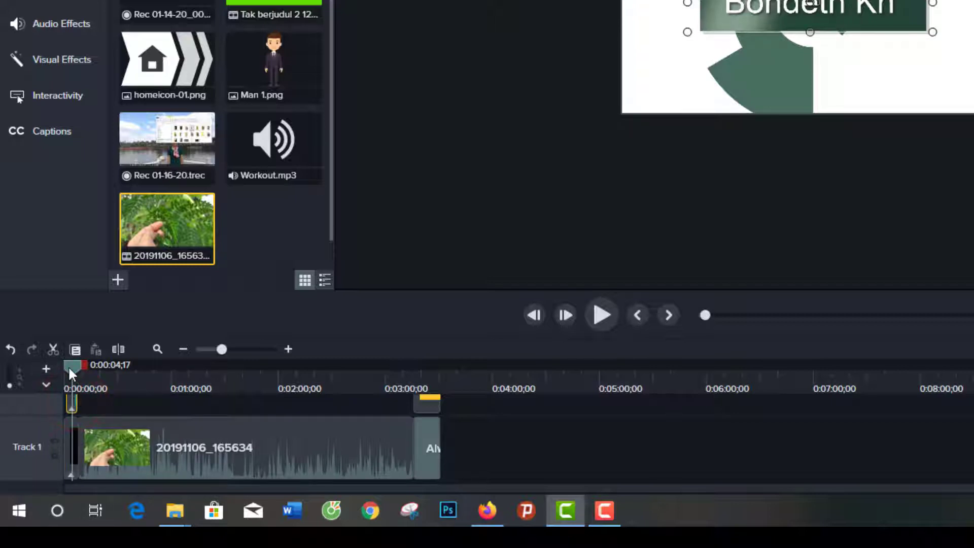
left_click_drag(71, 366, 69, 361)
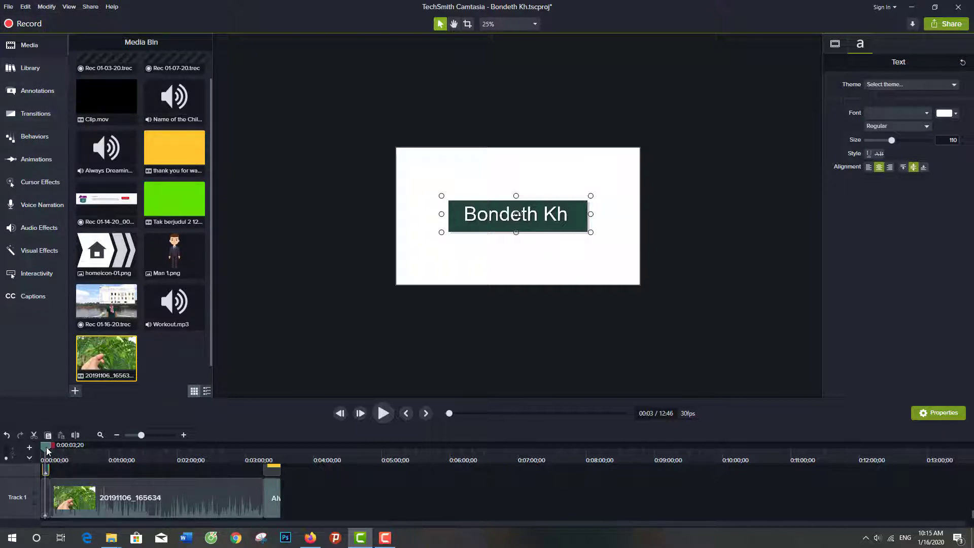
- Preview a few seconds of the plant footage from just after the intro, then clear the timeline selection
left_click_drag(47, 450, 62, 449)
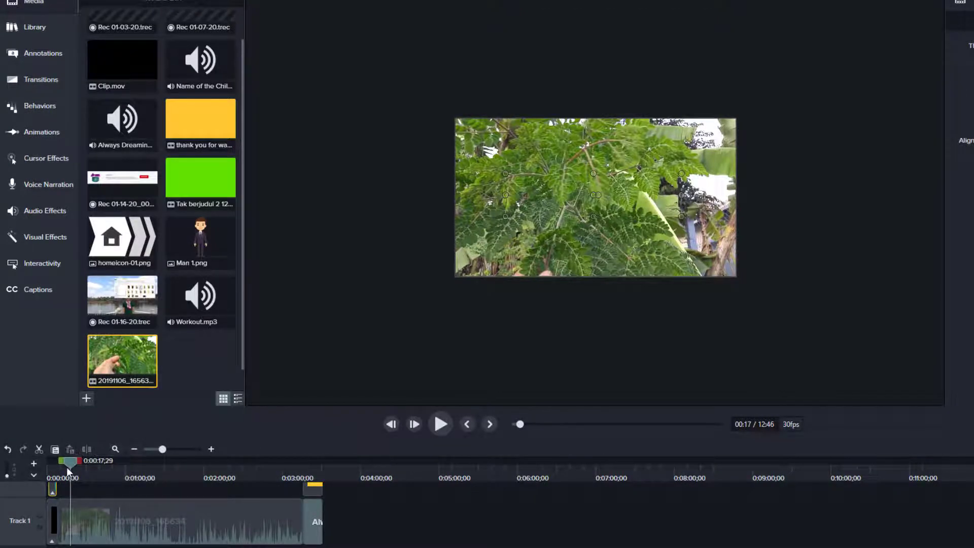
left_click_drag(69, 474, 59, 473)
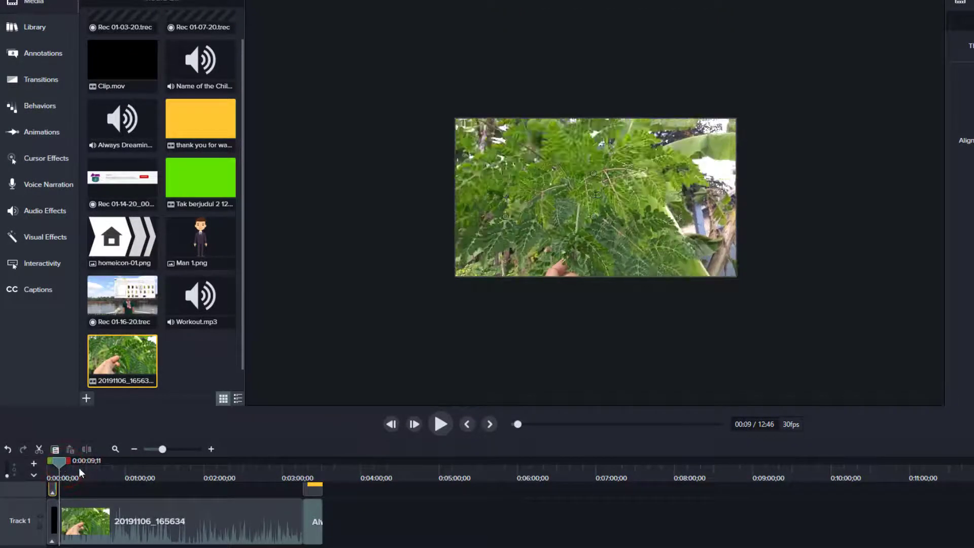
left_click(439, 424)
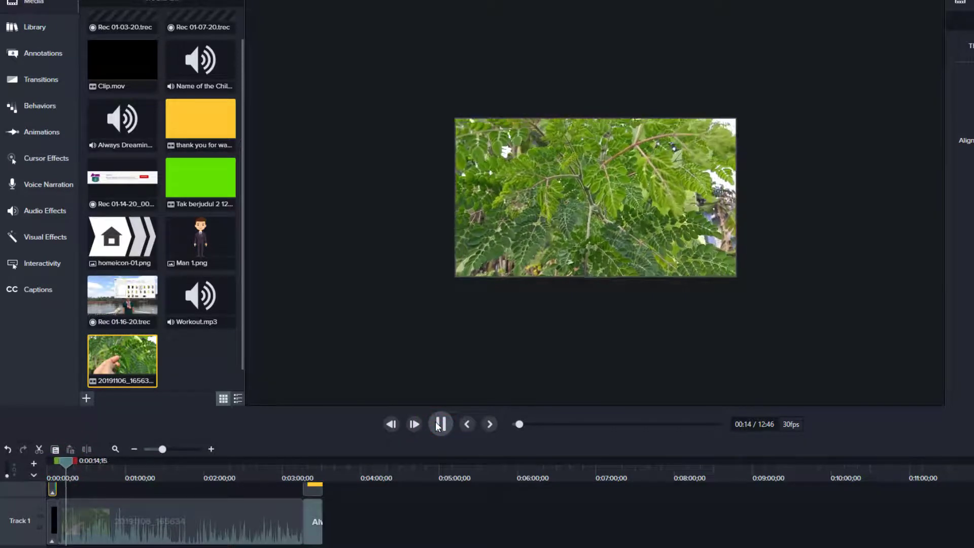
left_click(438, 425)
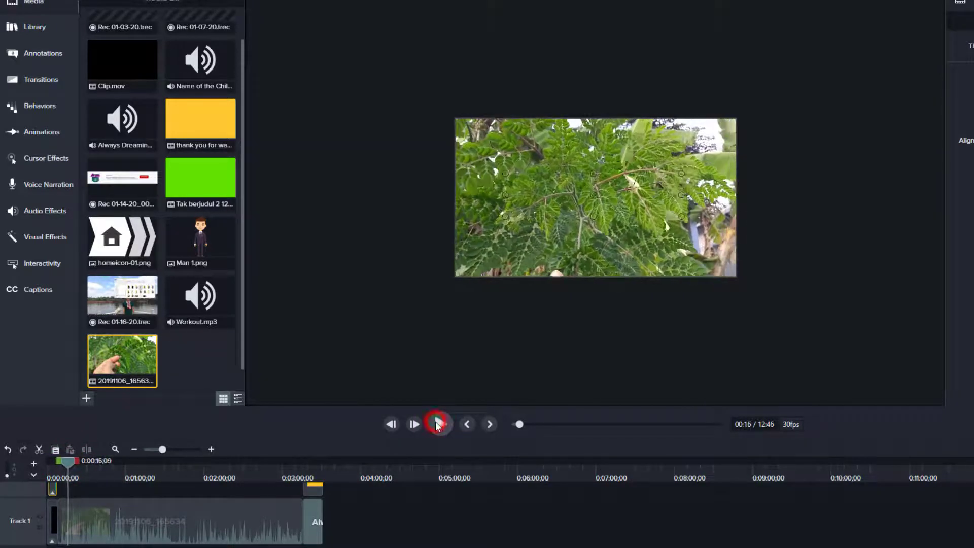
left_click(370, 505)
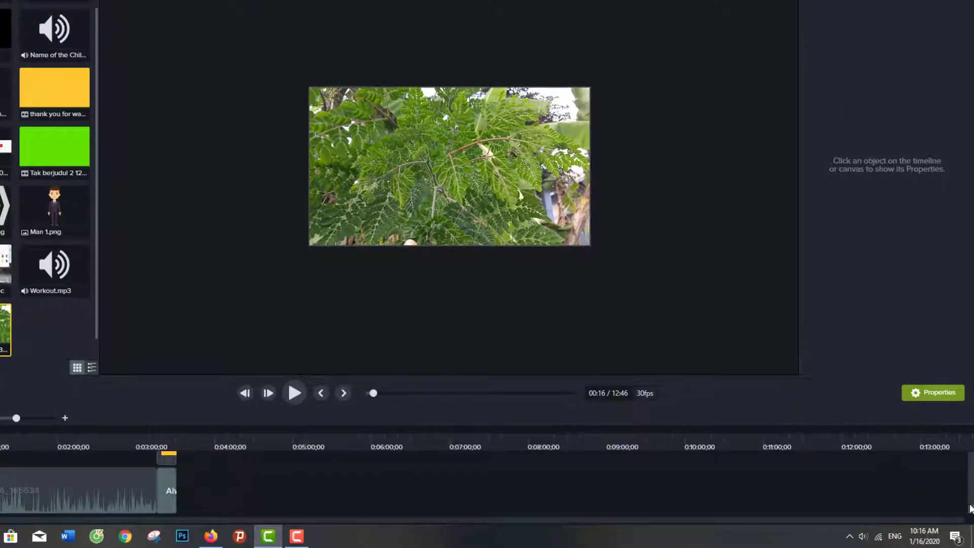
- Delete the leftover Name of the Child - Motions music and the other old clips from the upper tracks
left_click(969, 509)
left_click_drag(969, 509, 968, 493)
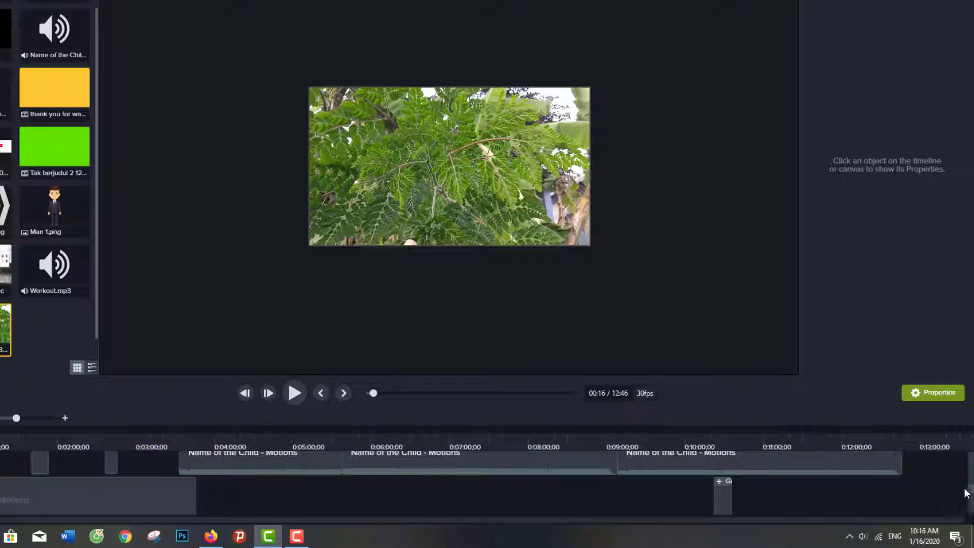
scroll(964, 492, "down", 1)
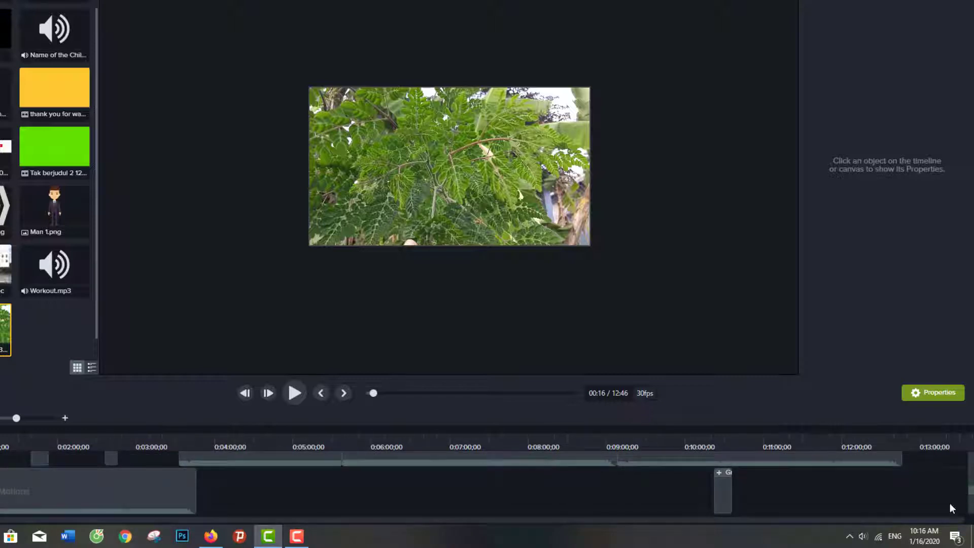
left_click(95, 478)
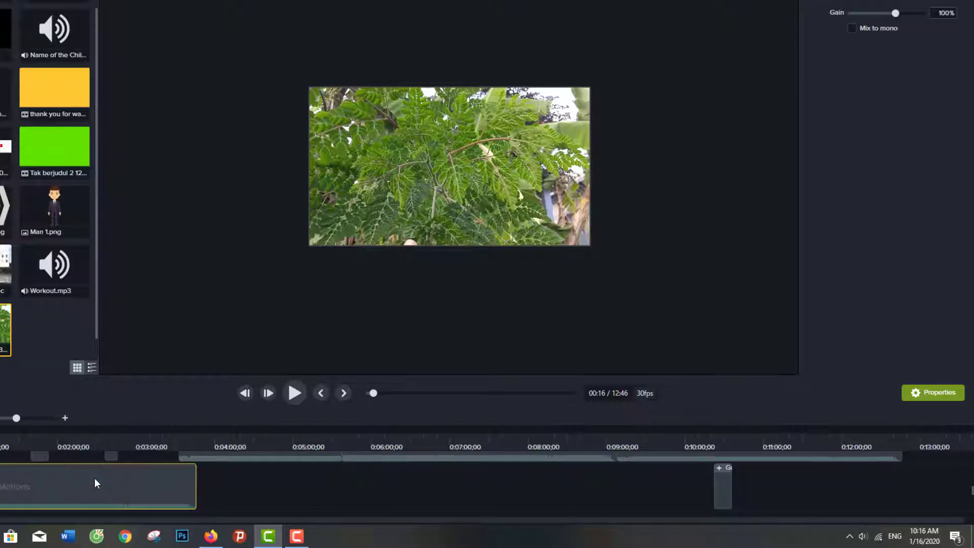
key("Delete")
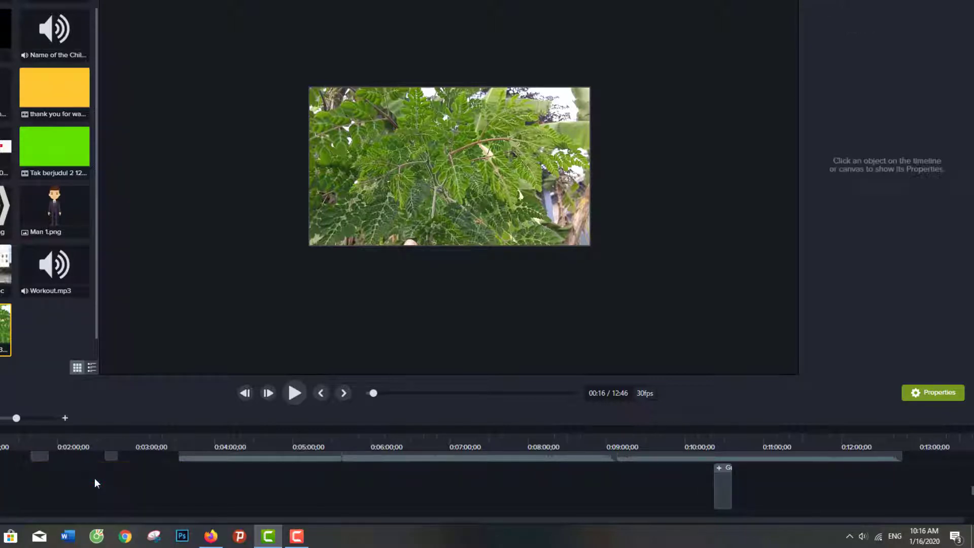
left_click(299, 456)
key("Delete")
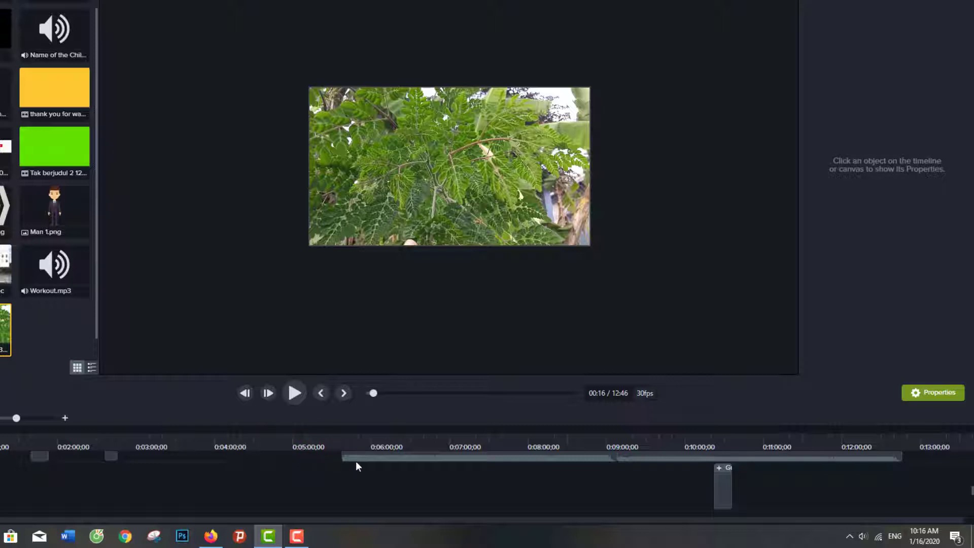
left_click(369, 456)
left_click_drag(912, 506, 3, 406)
key("Delete")
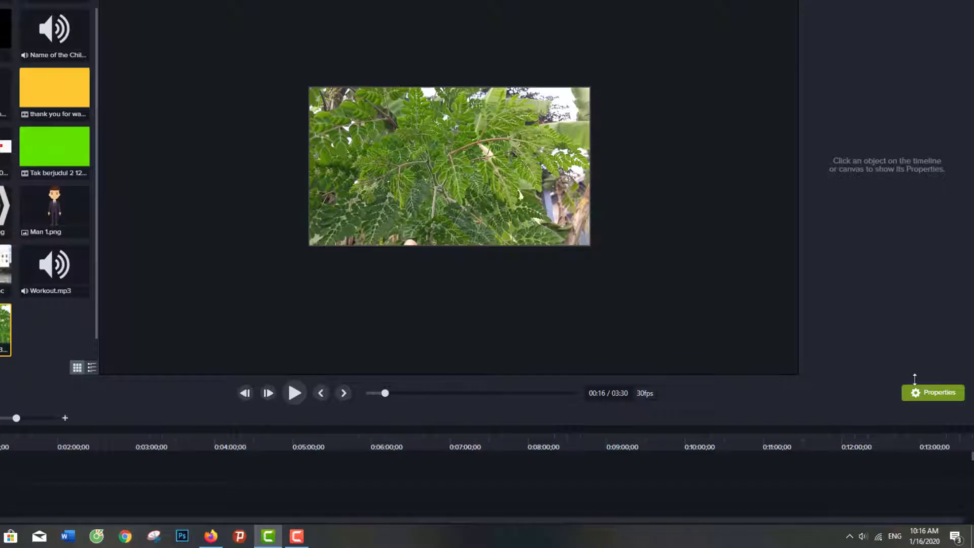
- Split the 20191106_165634 clip on Track 1 at 0:00:49;24 and select the part after the cut
left_click(969, 460)
left_click_drag(970, 459, 970, 511)
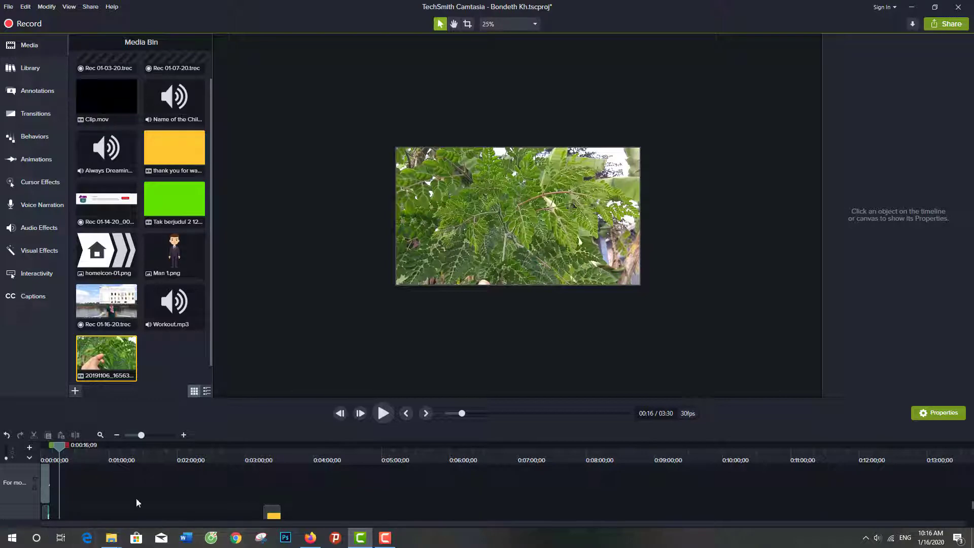
left_click_drag(60, 445, 102, 474)
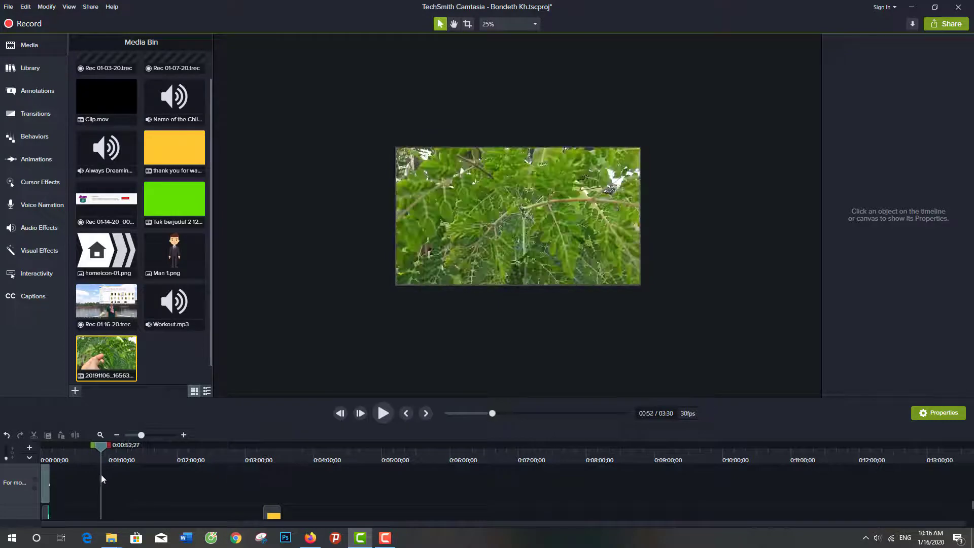
scroll(160, 491, "down", 5)
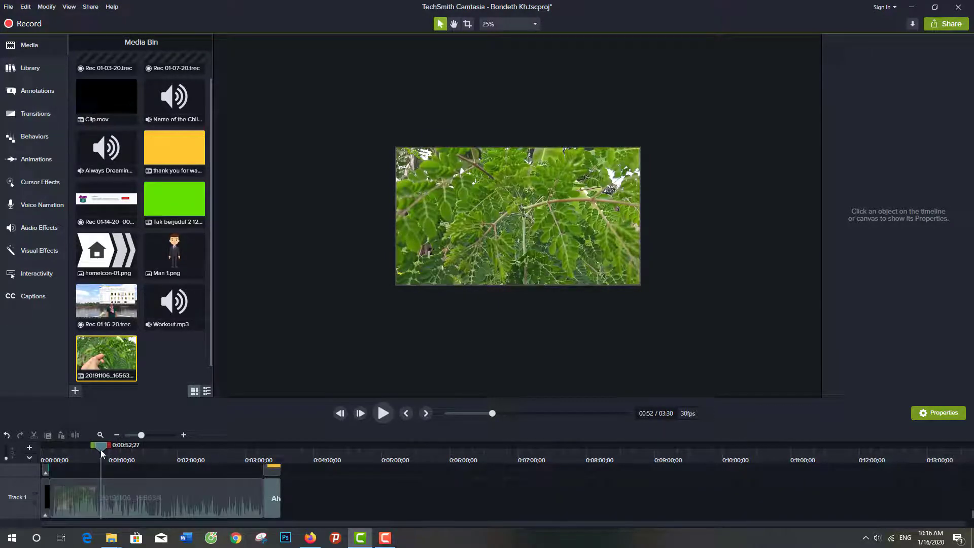
left_click_drag(101, 446, 88, 465)
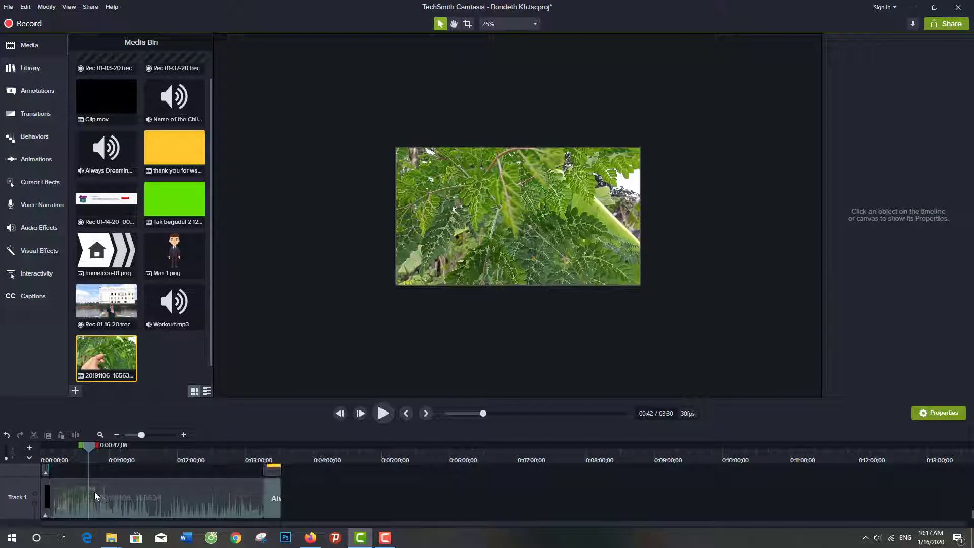
left_click_drag(87, 447, 94, 452)
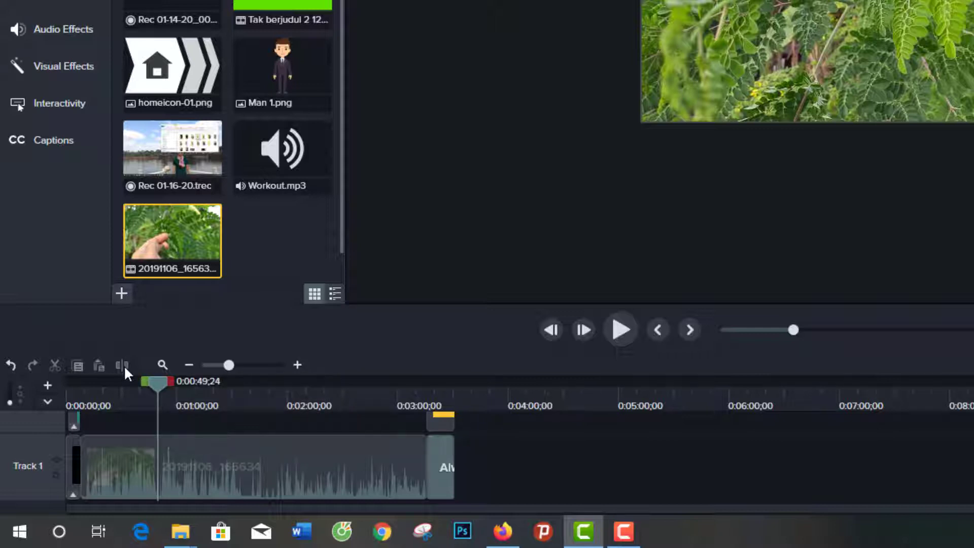
left_click(155, 383)
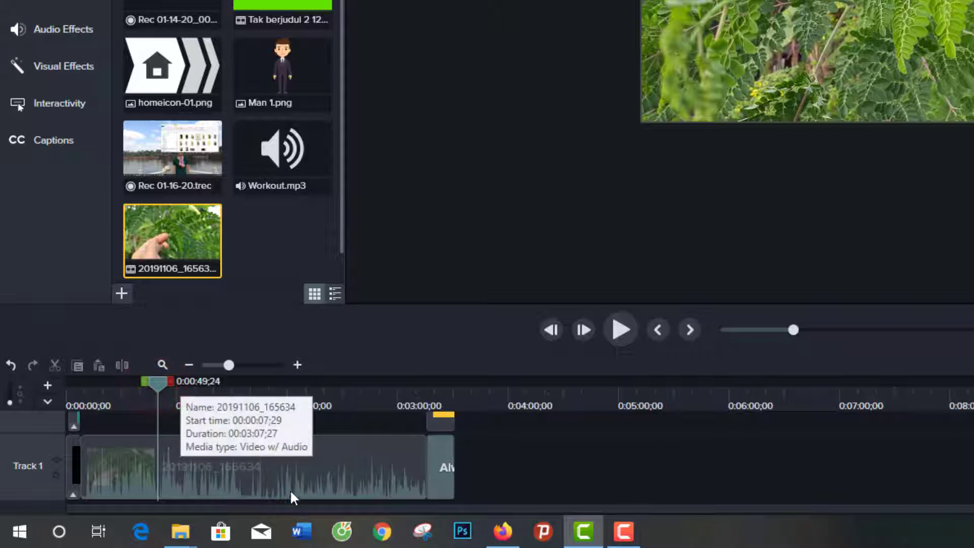
left_click(193, 476)
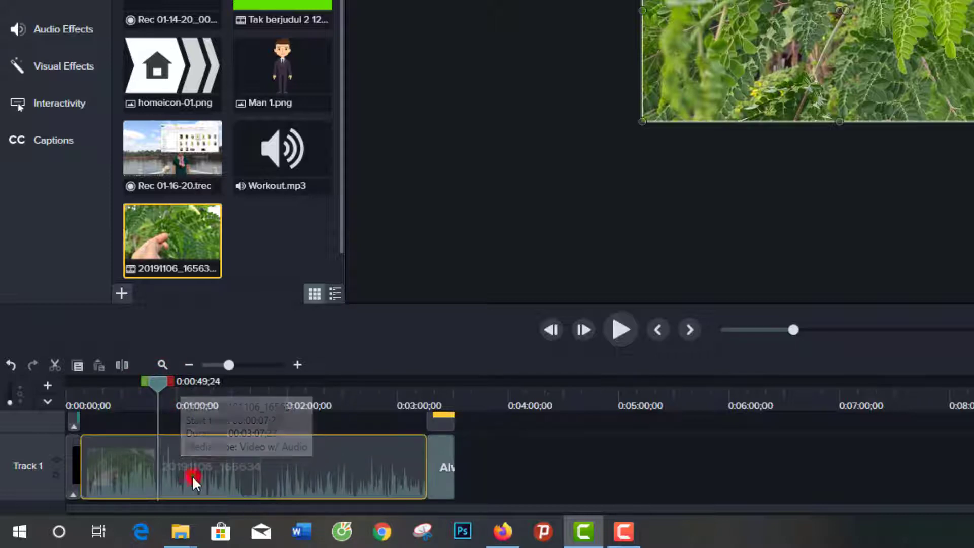
left_click(120, 363)
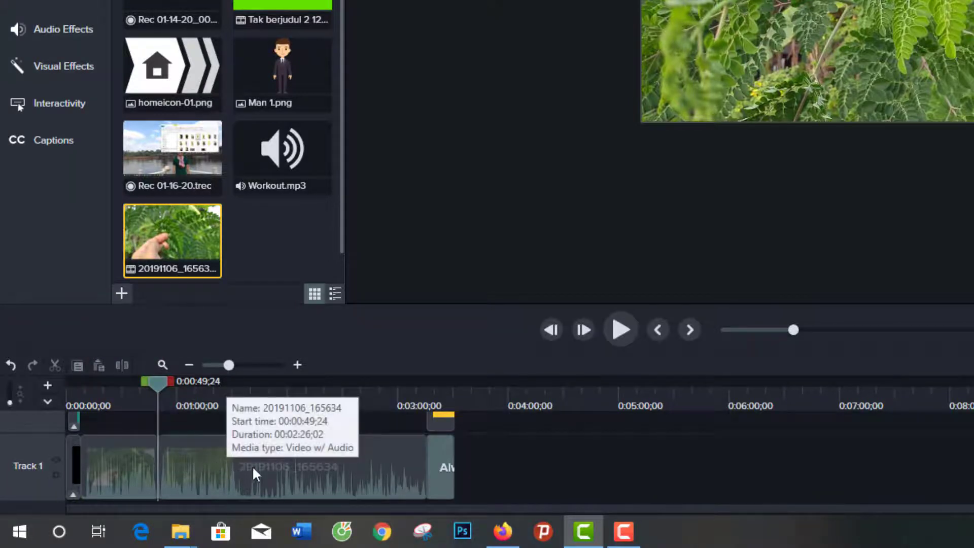
left_click(326, 465)
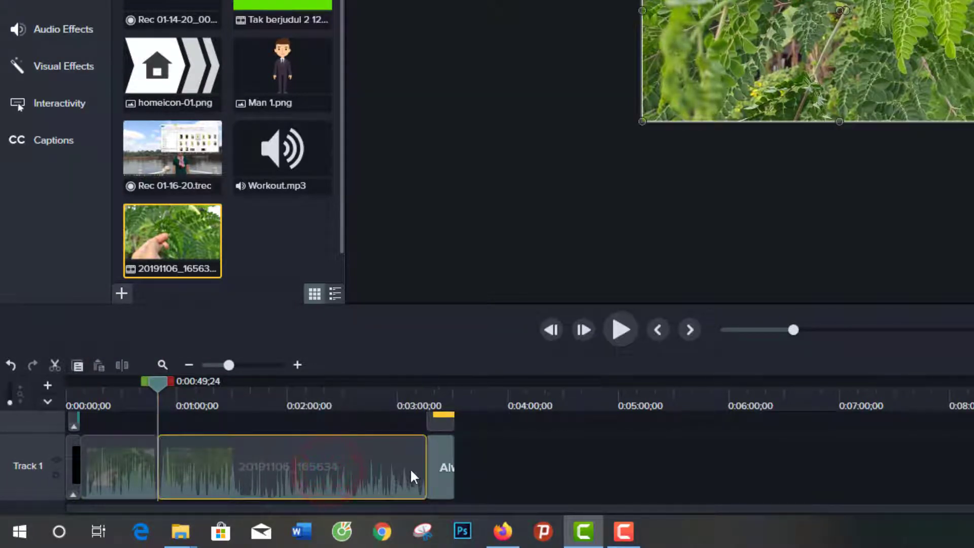
- Spread the split pieces apart by moving the closing clips to about 0:04:30 and the second footage part to about 0:01:29
left_click(495, 486)
left_click_drag(436, 463, 571, 464)
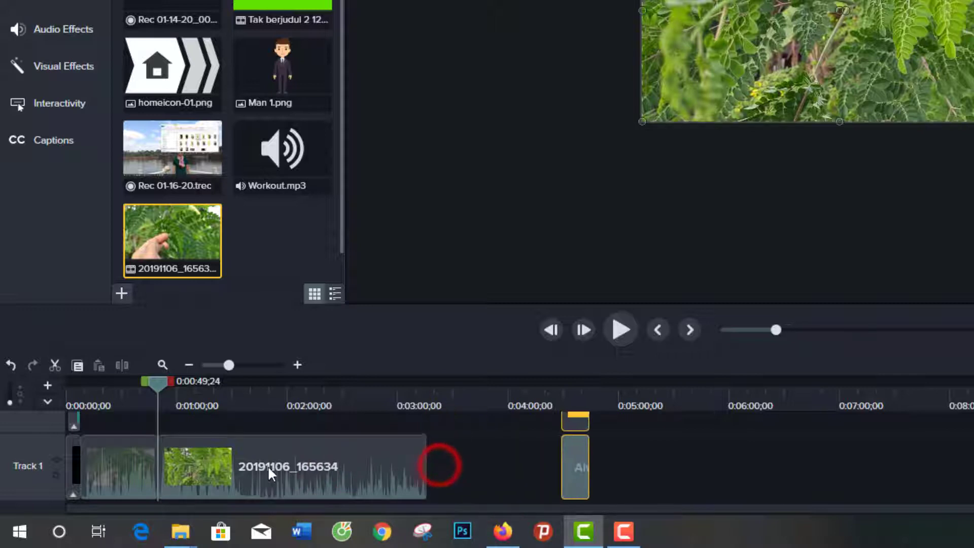
left_click_drag(265, 464, 329, 461)
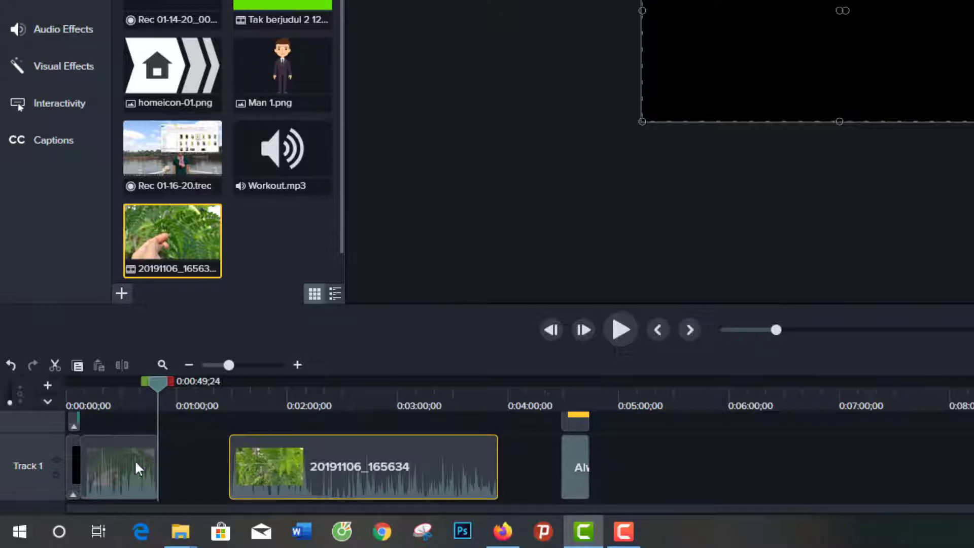
left_click(167, 470)
key("Delete")
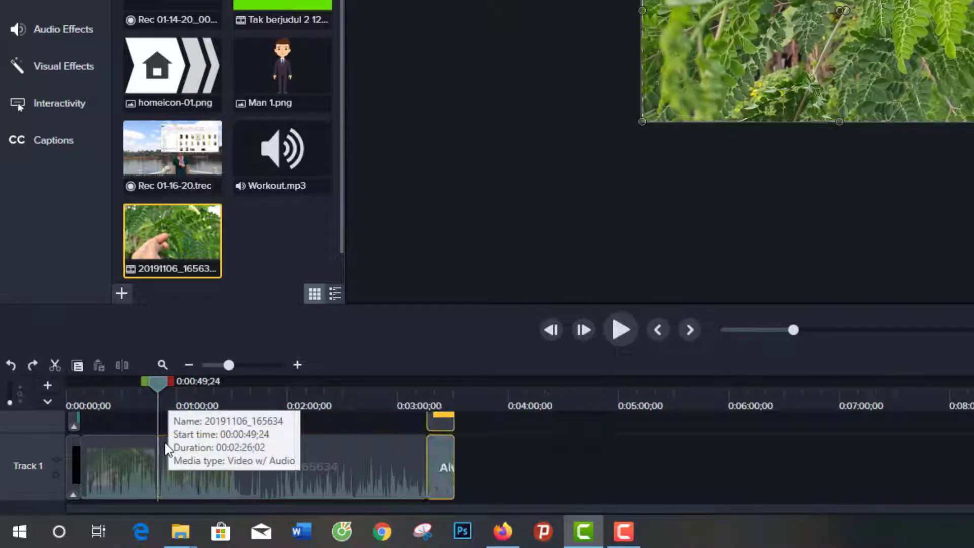
- Undo the split of the 20191106_165634 clip on Track 1 and separate its audio from its video
left_click_drag(159, 384, 224, 395)
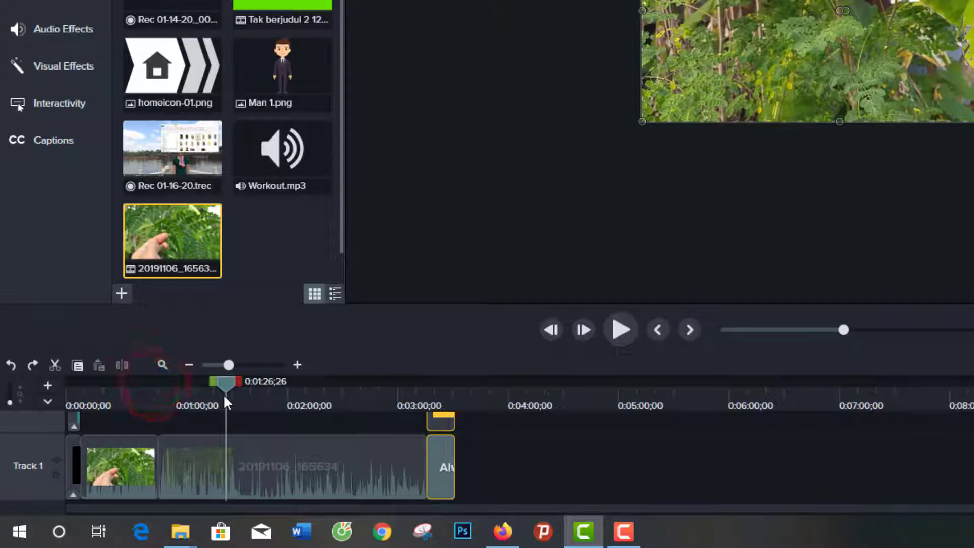
key("ctrl+z")
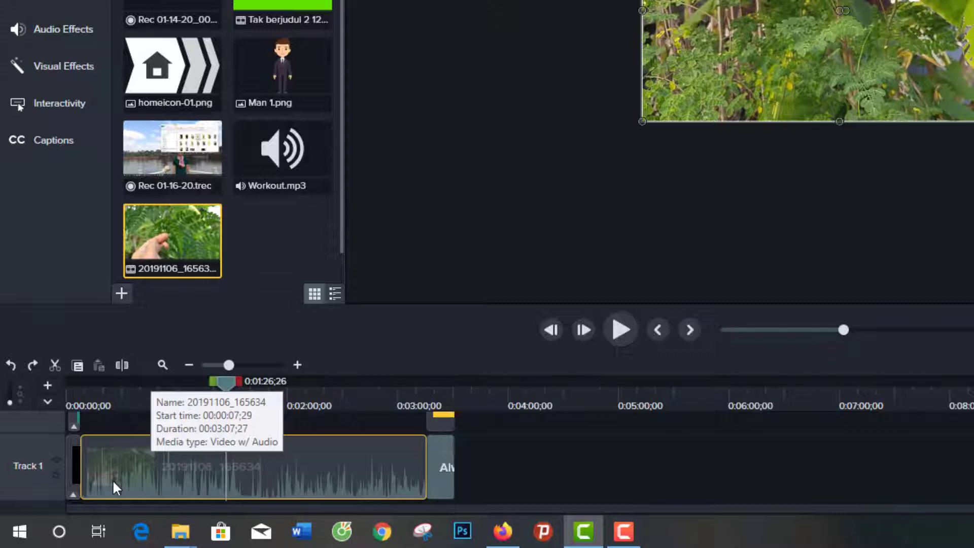
left_click_drag(226, 380, 162, 384)
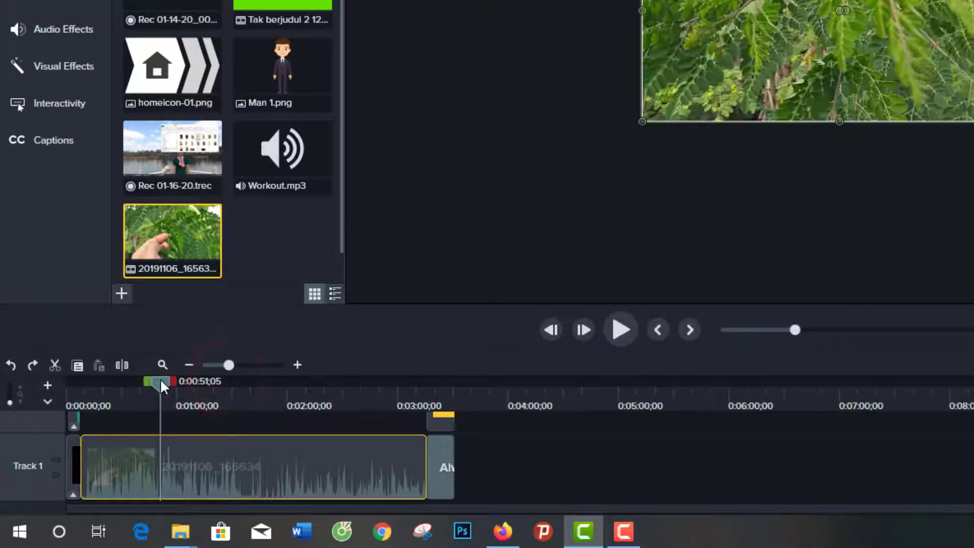
right_click(174, 467)
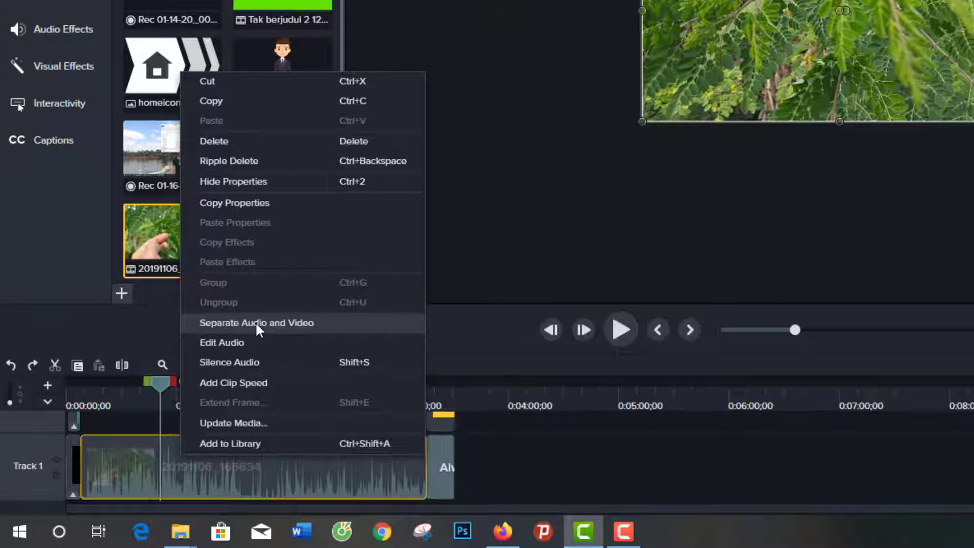
left_click(303, 322)
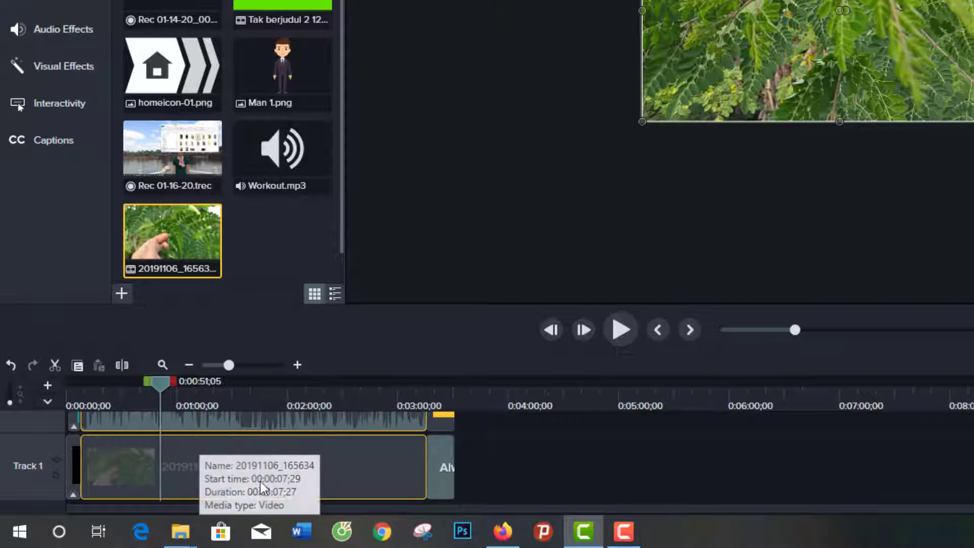
- Enlarge the timeline area and move the separated 20191106_165634 audio along Track 2 to start at about 0:04:06, past the closing clips
left_click(199, 418)
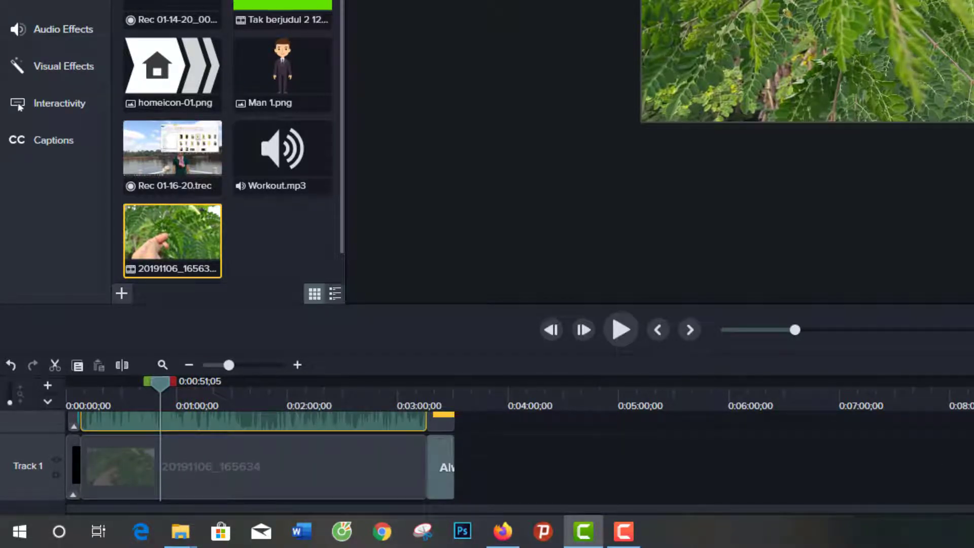
scroll(254, 456, "up", 2)
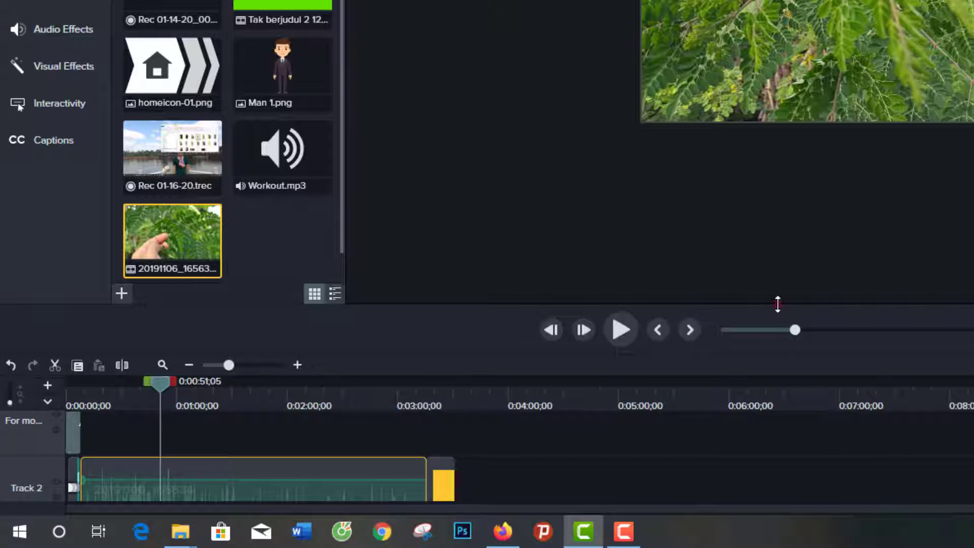
left_click_drag(777, 305, 807, 109)
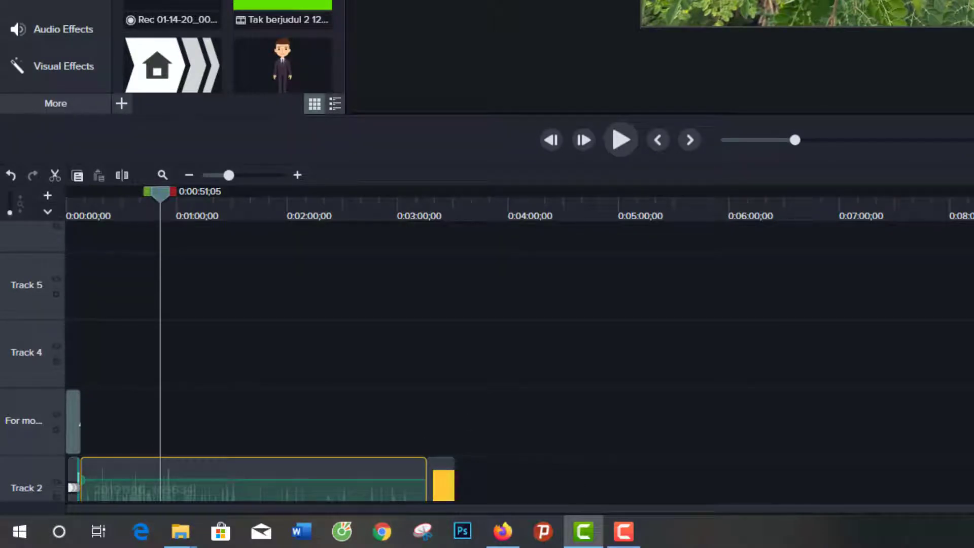
scroll(363, 487, "down", 3)
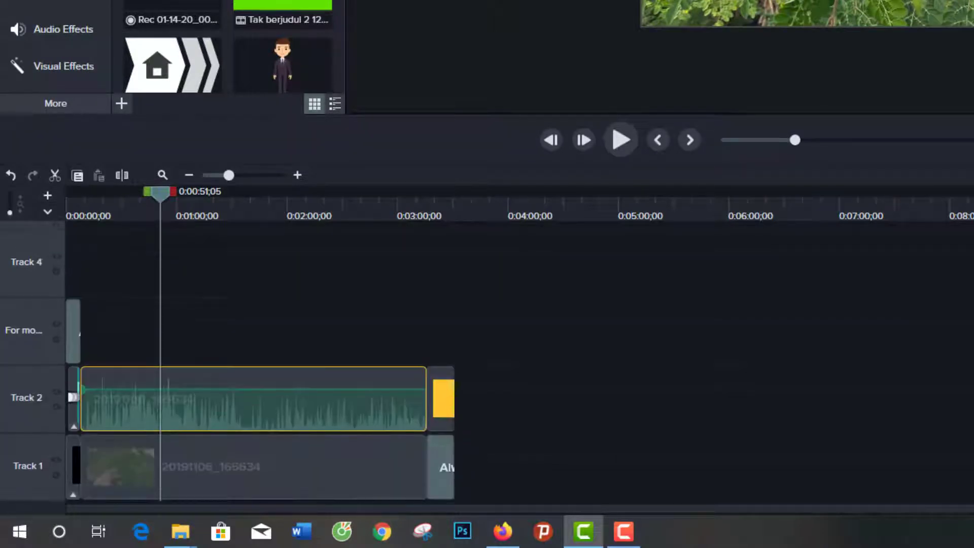
left_click(202, 395)
left_click_drag(201, 397, 637, 418)
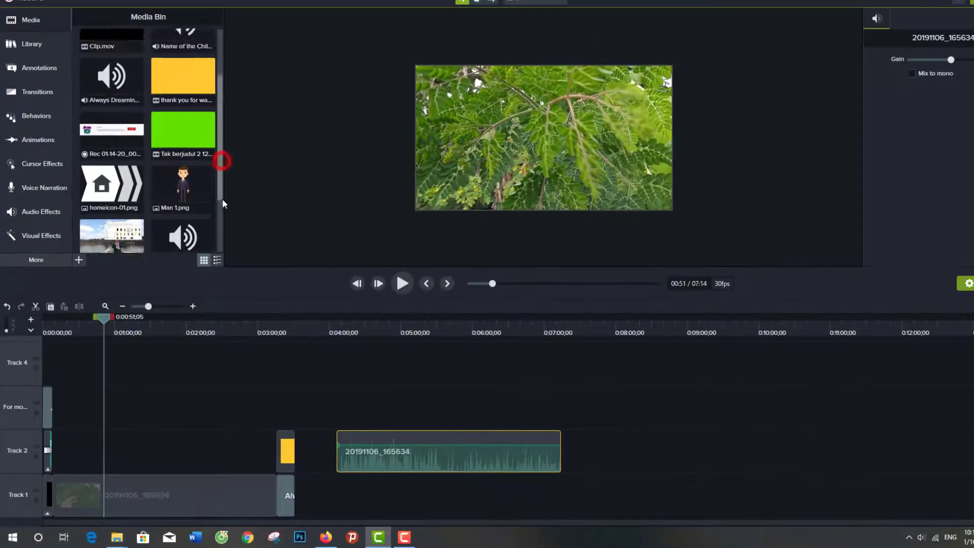
- Add Workout.mp3 to Track 2 at 0:00:07;29, right after the intro, shifting the closing clips to about 0:03:33 to make room
scroll(254, 105, "down", 3)
left_click_drag(184, 178, 52, 460)
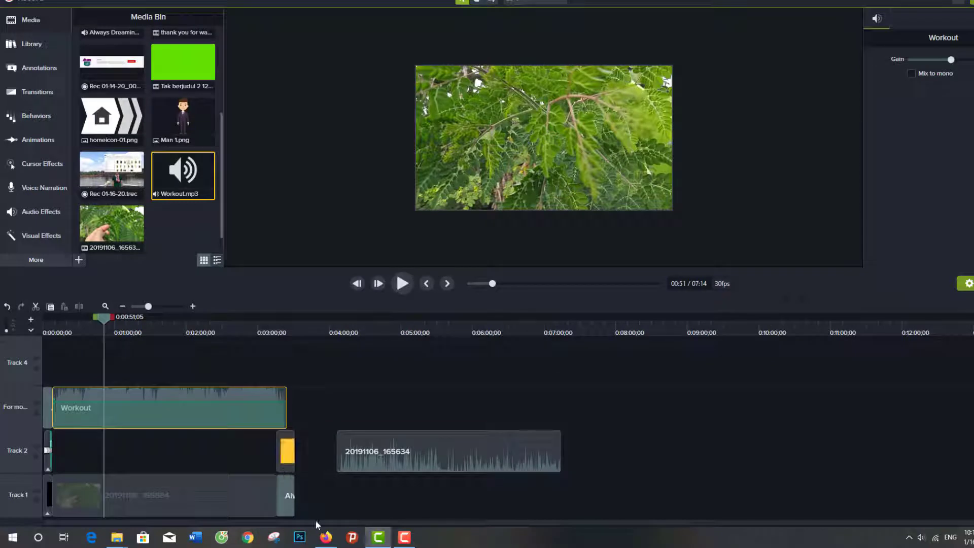
left_click_drag(320, 515, 306, 470)
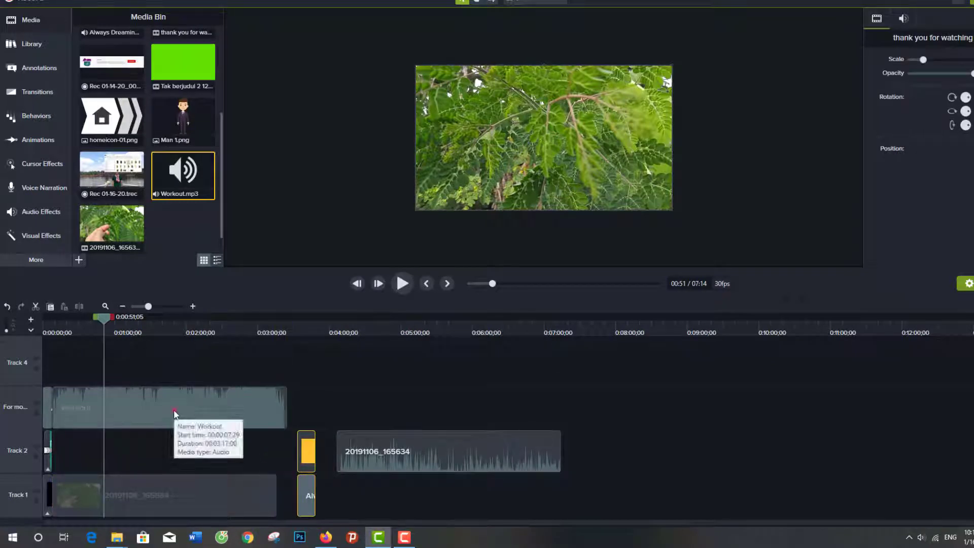
left_click_drag(174, 412, 170, 445)
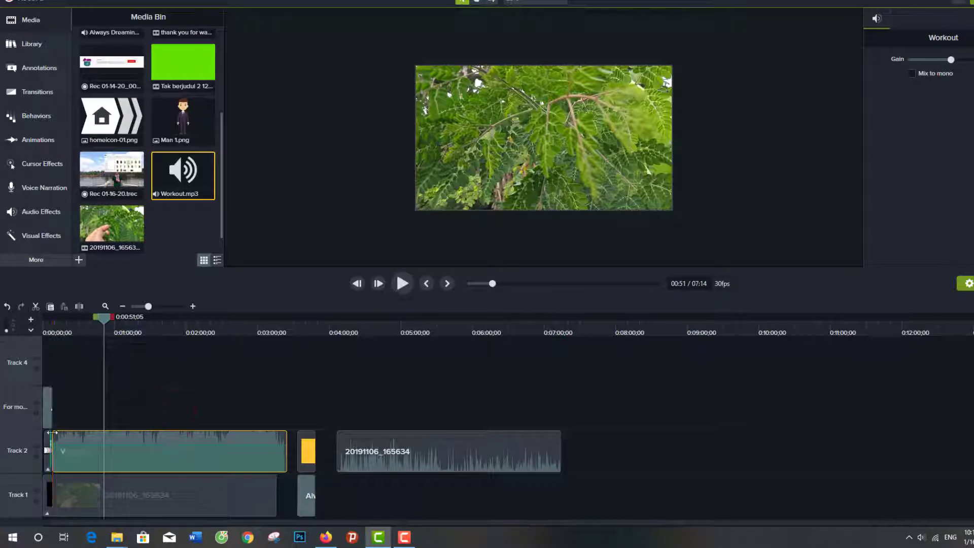
- Play the footage with the Workout music from the start of the timeline, then lower the Workout clip's volume
left_click_drag(101, 320, 49, 336)
left_click(402, 283)
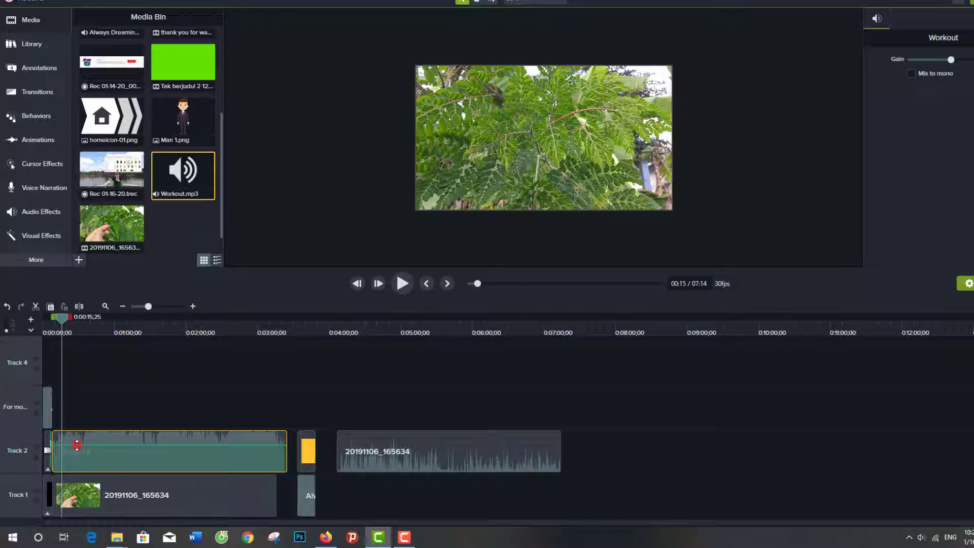
left_click_drag(76, 445, 78, 456)
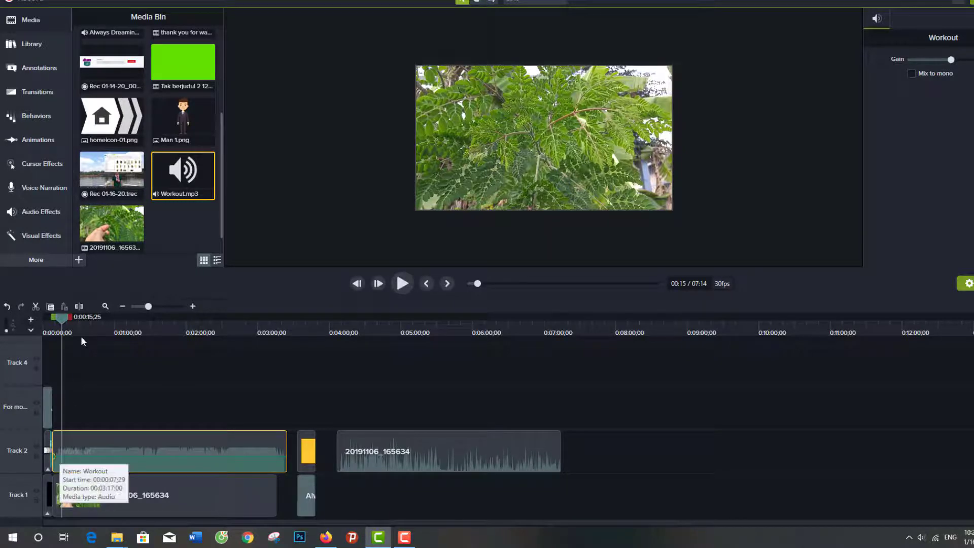
- Add an audio point to the Workout clip near 0:00:14;28
left_click_drag(65, 319, 62, 319)
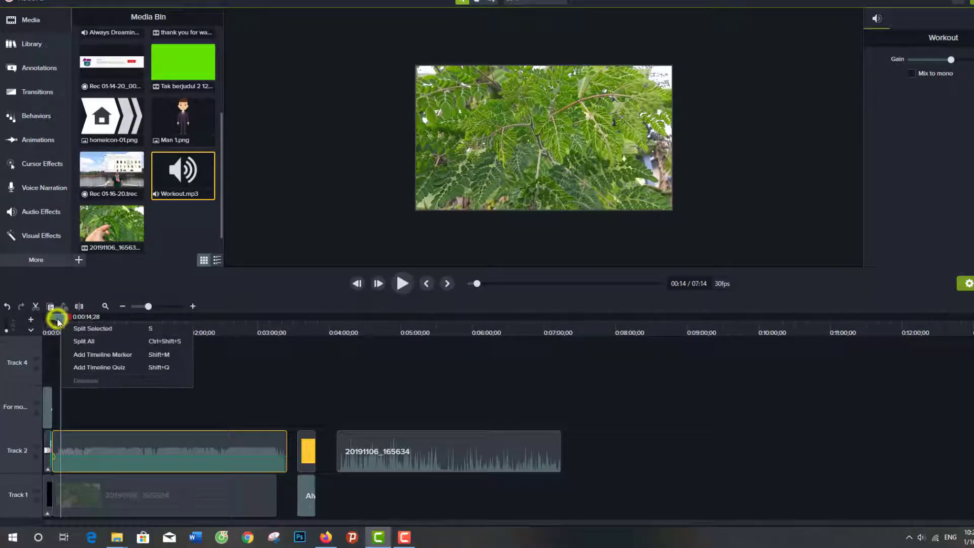
left_click(60, 319)
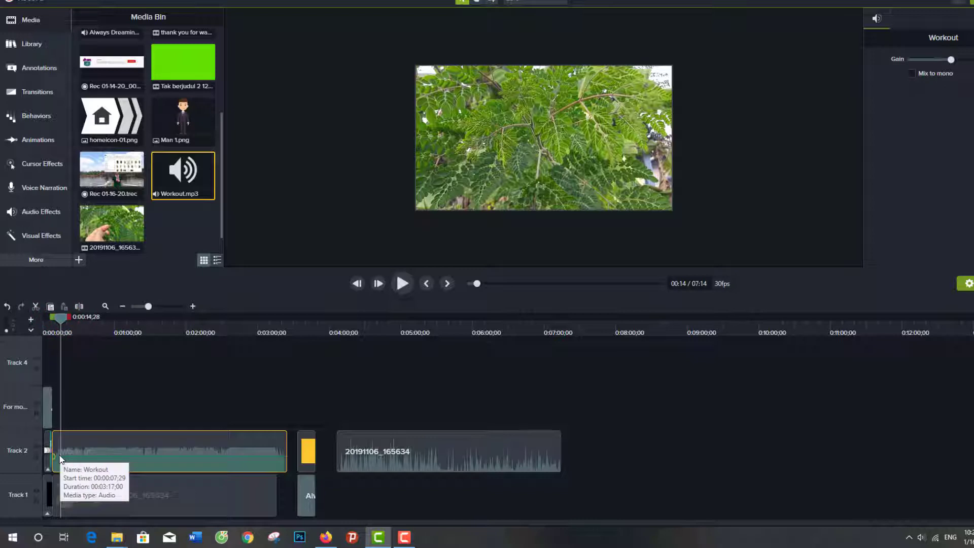
left_click(60, 456)
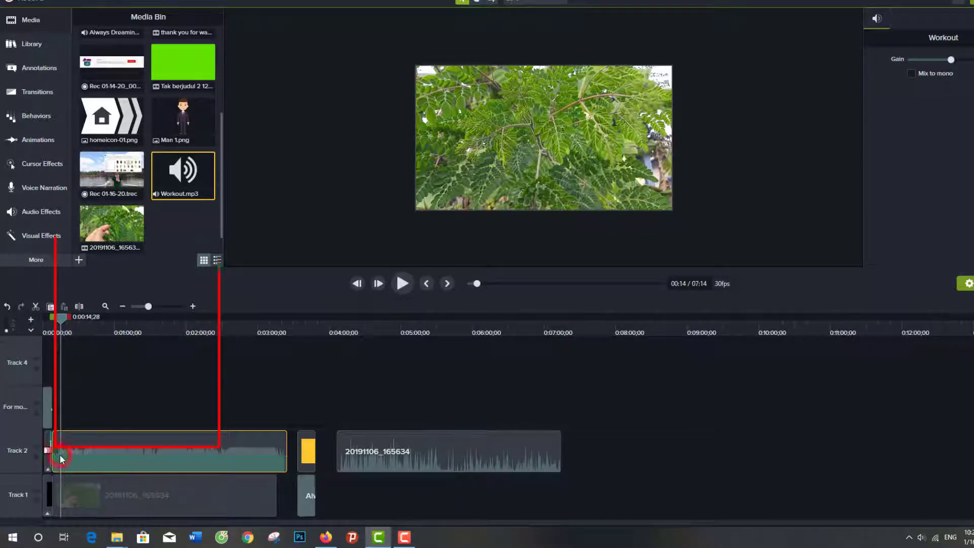
right_click(60, 455)
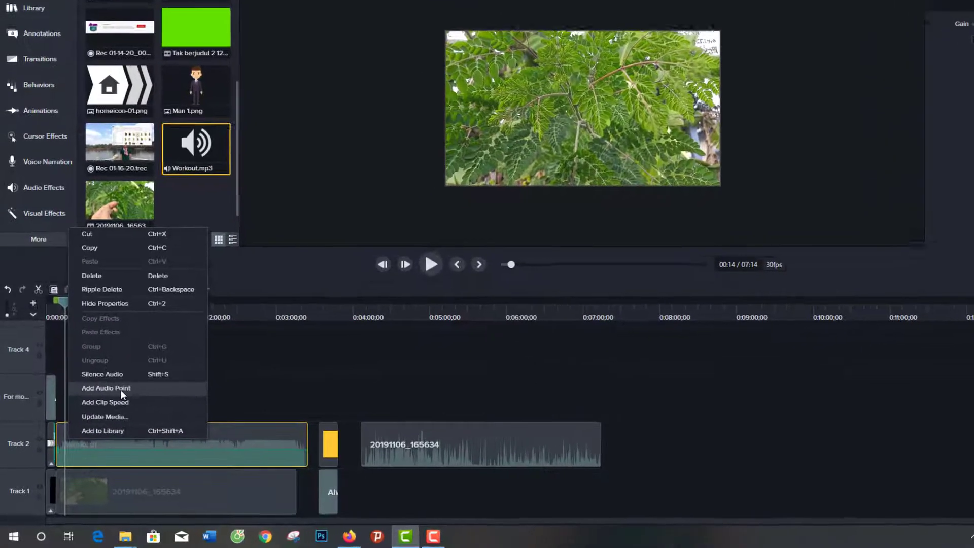
left_click(120, 388)
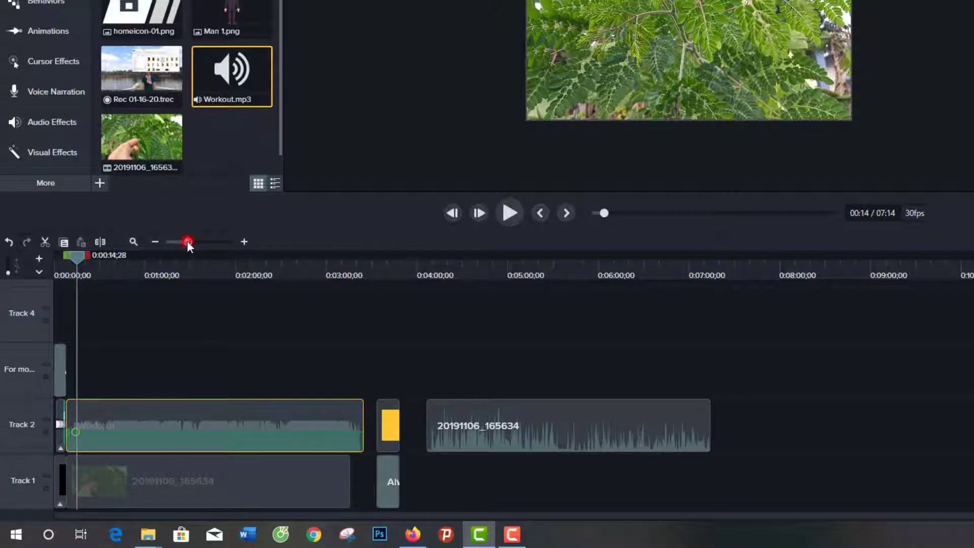
- Lower the volume at the very start of the Workout clip so the music fades in up to the added audio point
left_click_drag(186, 242, 196, 243)
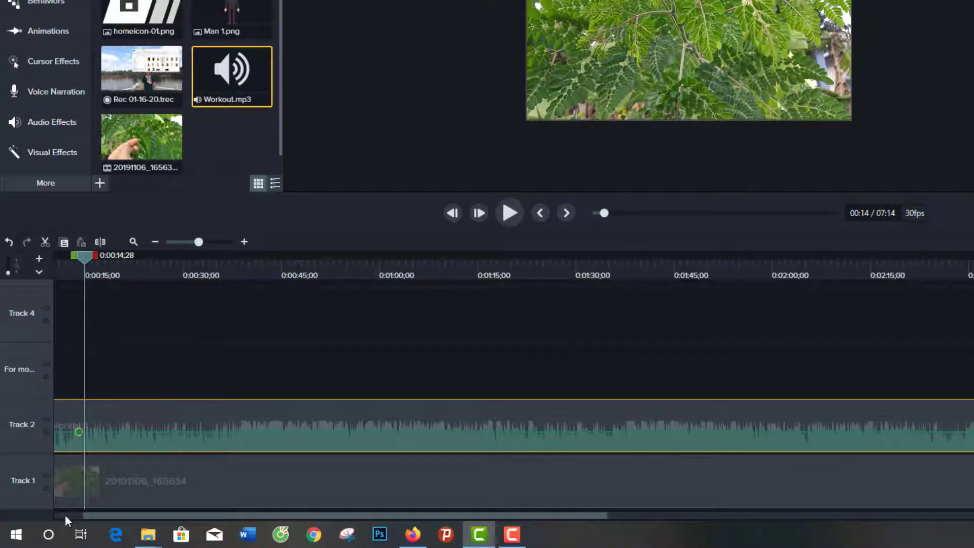
left_click_drag(95, 513, 57, 512)
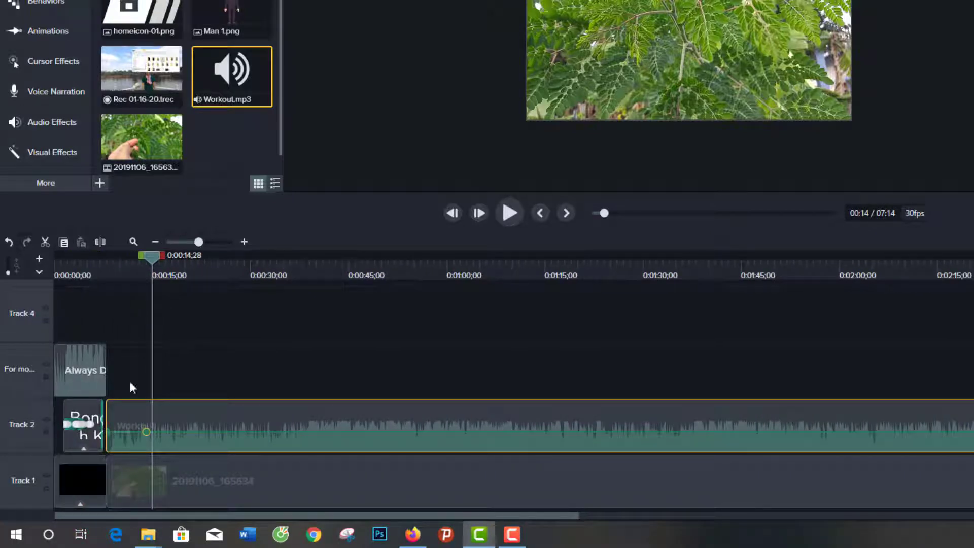
left_click(142, 371)
left_click(124, 428)
left_click_drag(109, 431, 108, 444)
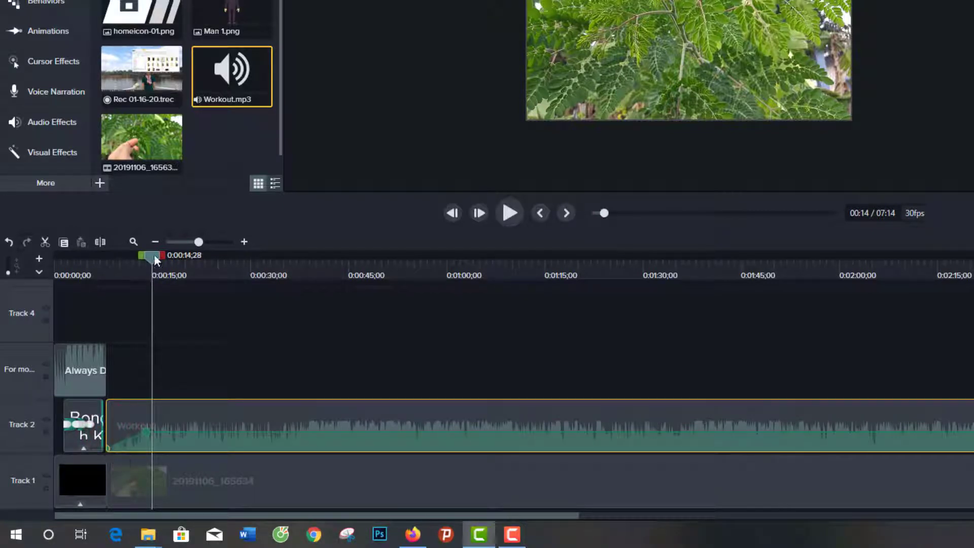
- Nudge the Workout clip against the intro title on Track 2 and preview the music fade-in from 0:00:07;12
left_click_drag(155, 260, 112, 261)
left_click(245, 429)
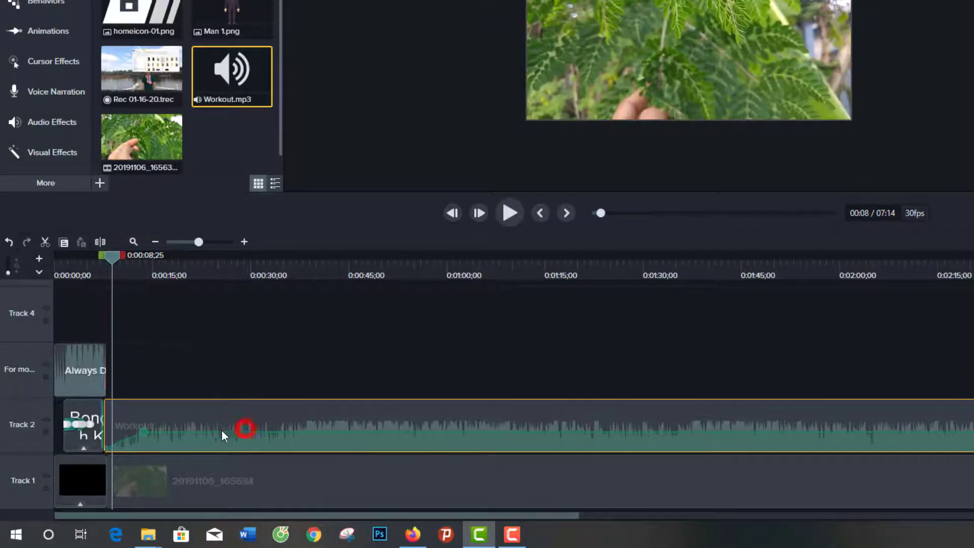
left_click_drag(107, 255, 106, 258)
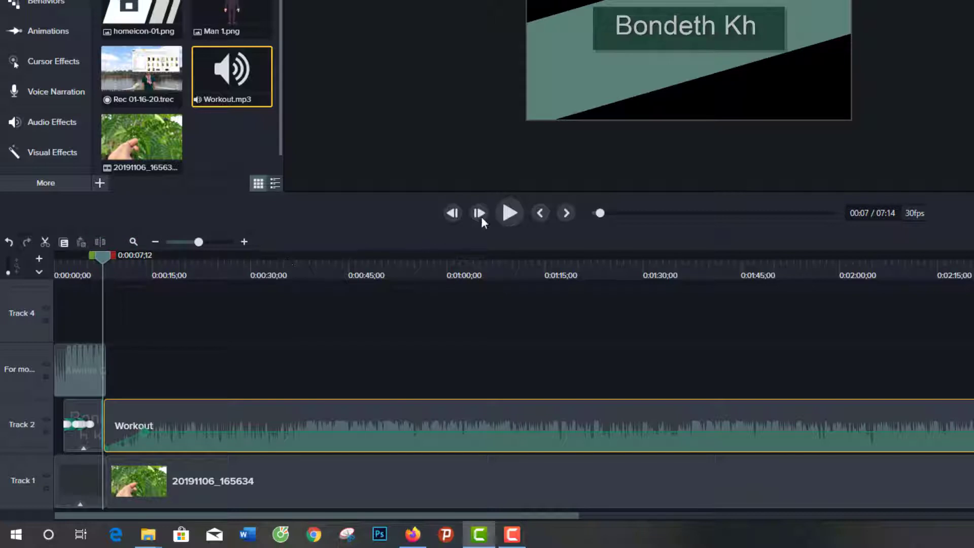
left_click(508, 213)
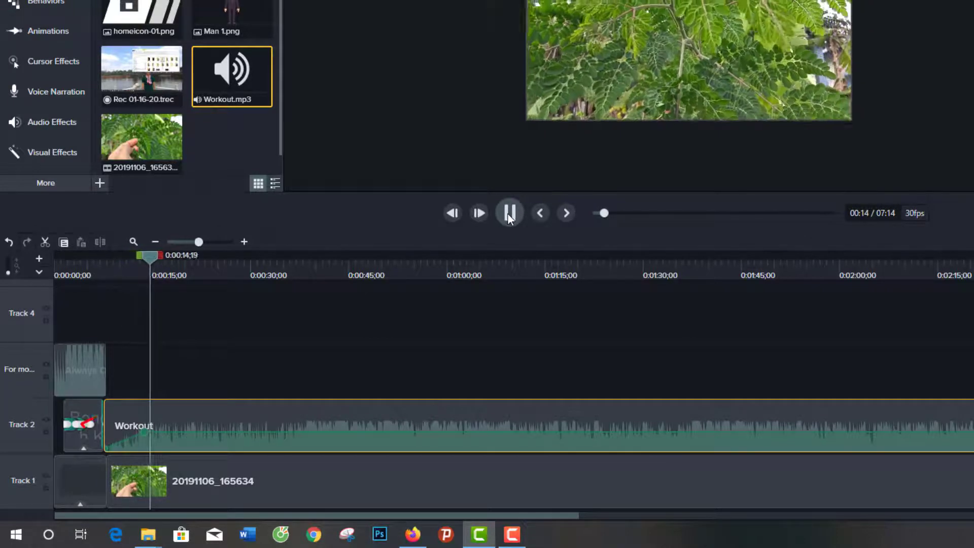
left_click(507, 213)
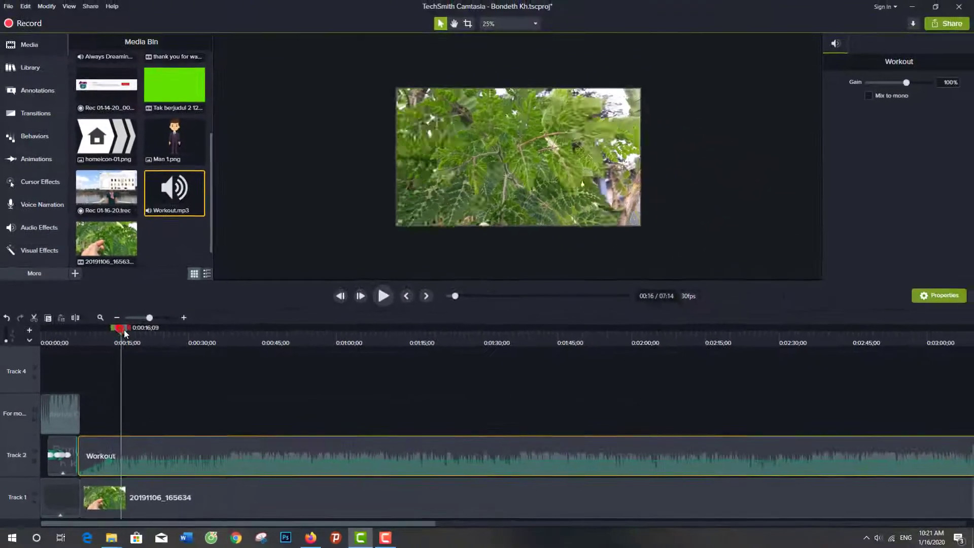
- Split the 20191106_165634 clip on Track 1 at 0:00:17;10
left_click(126, 331)
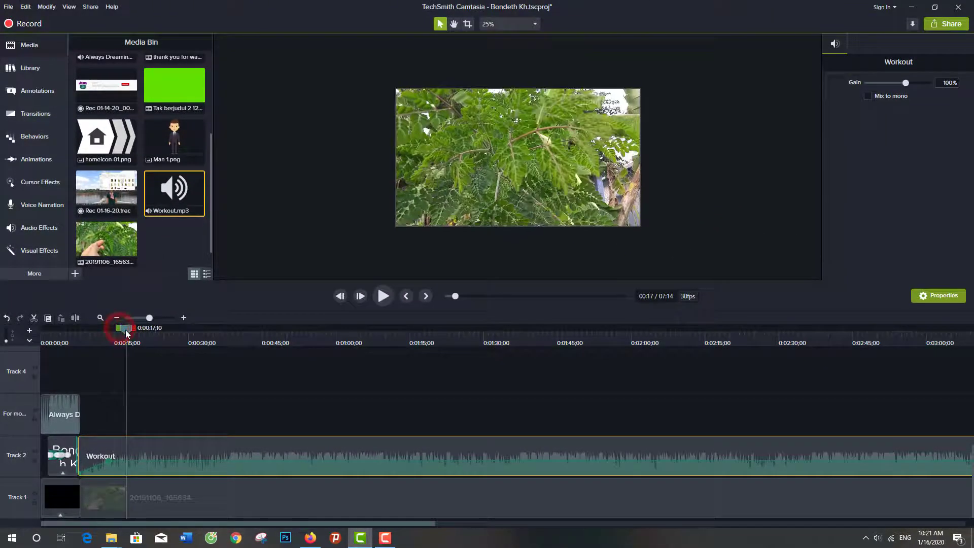
left_click(133, 505)
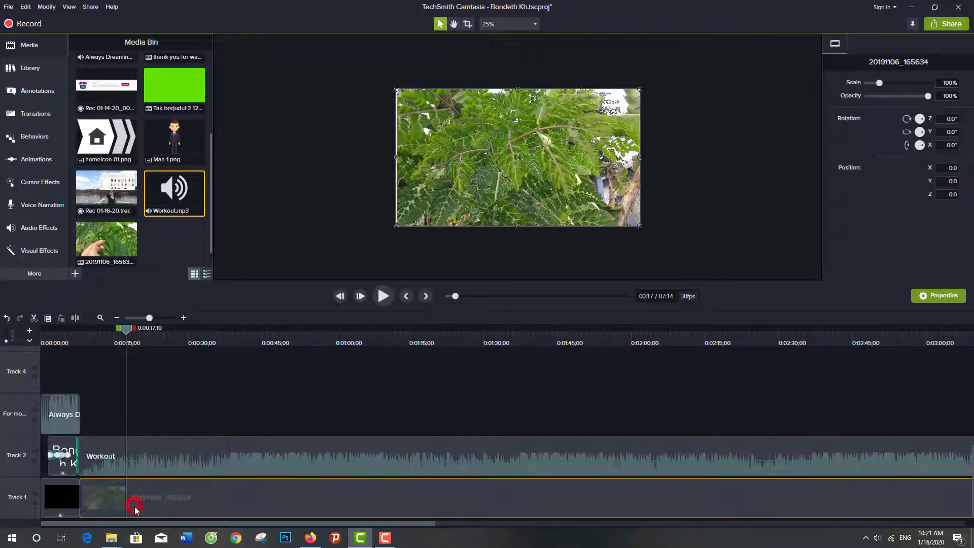
left_click(76, 318)
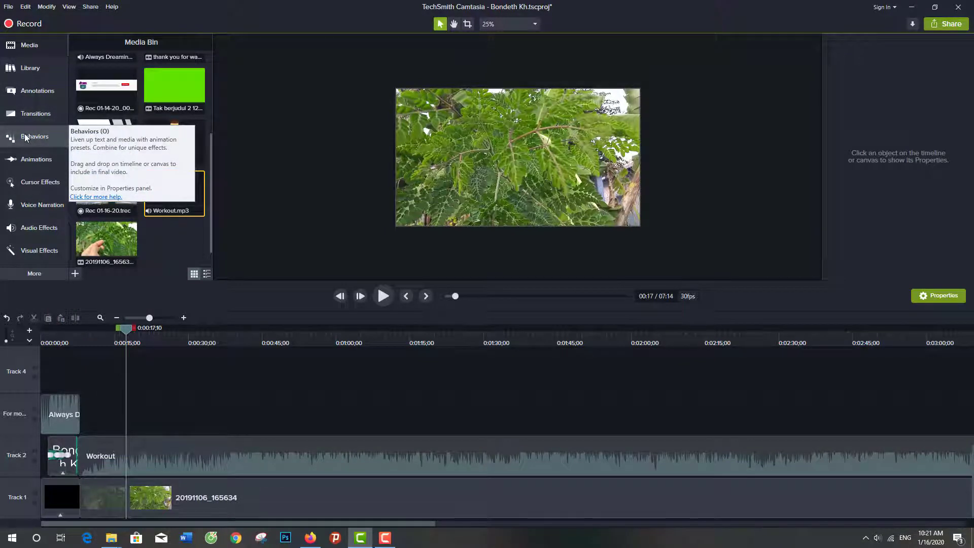
- Add the Page turn transition at the 0:00:17;10 cut on Track 1 and preview it from 0:00:15;14
left_click(31, 115)
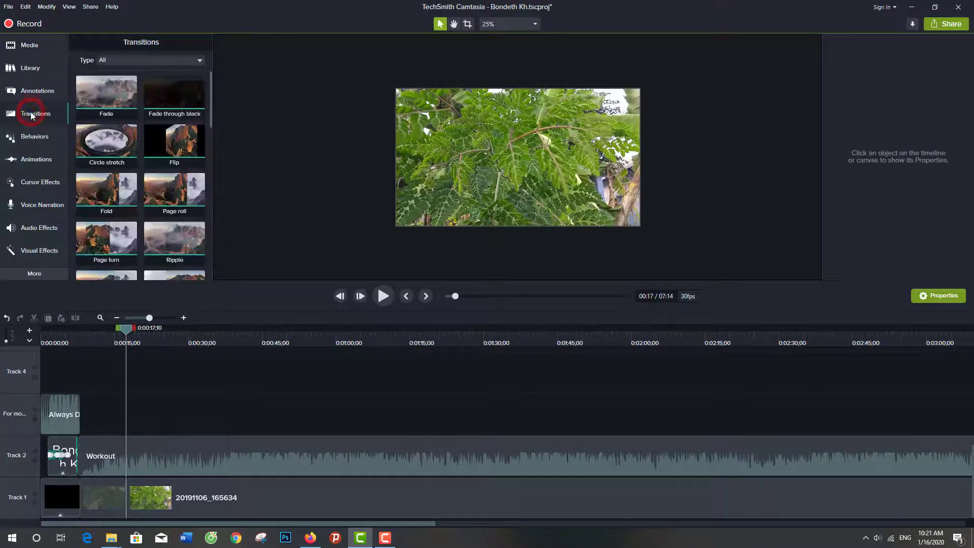
left_click(103, 240)
left_click_drag(103, 240, 136, 498)
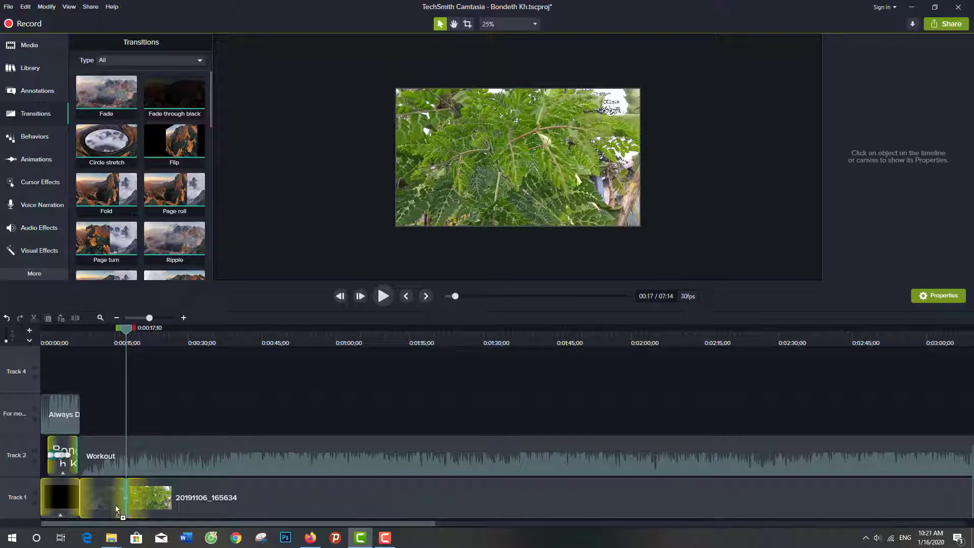
left_click_drag(114, 506, 125, 509)
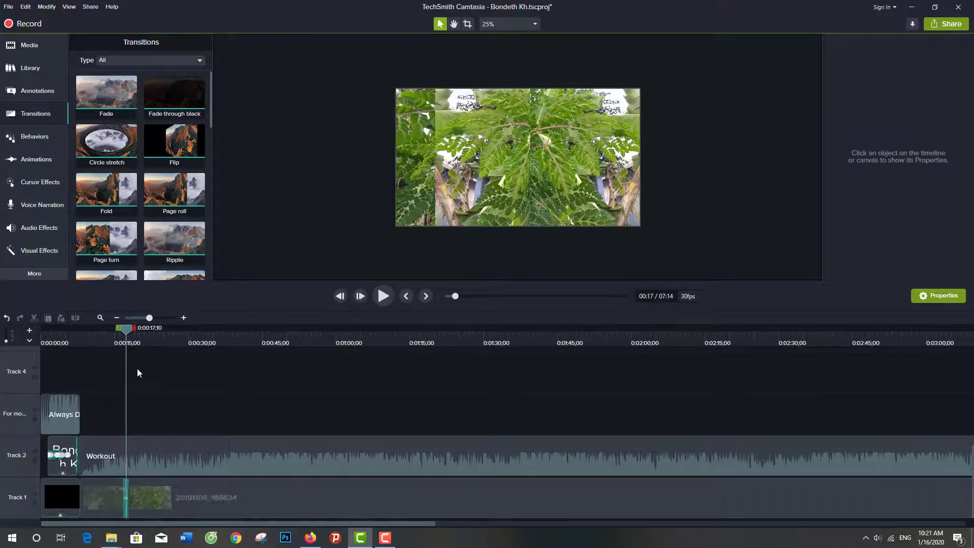
left_click_drag(125, 328, 116, 330)
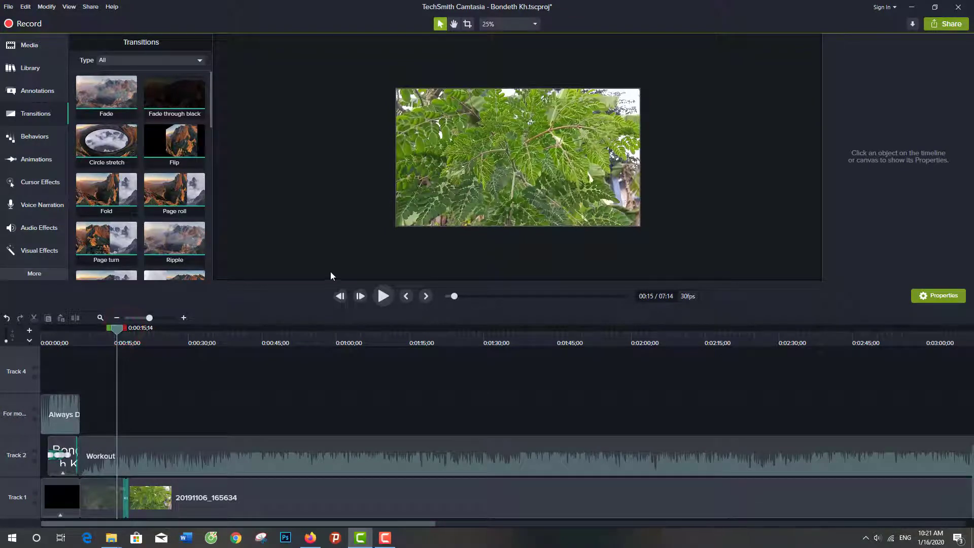
left_click(383, 296)
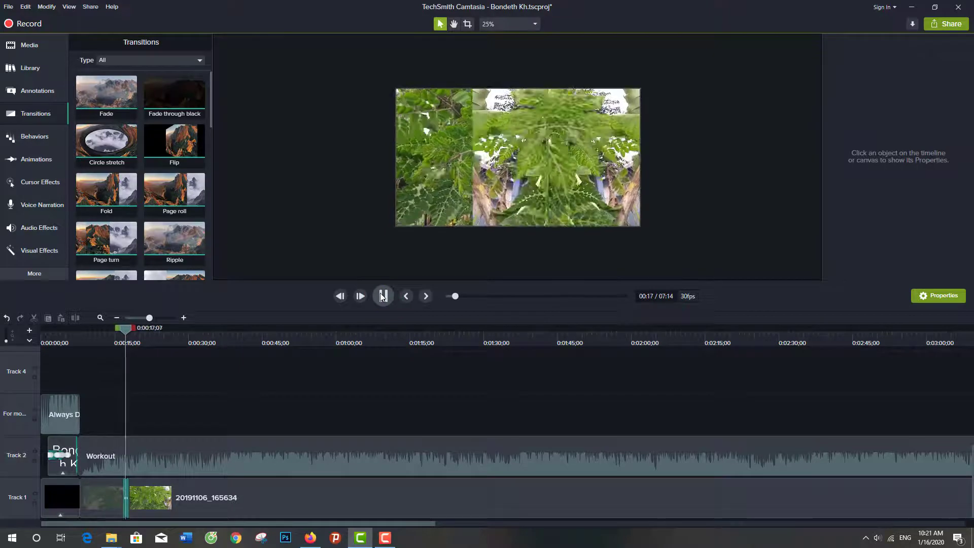
left_click(383, 297)
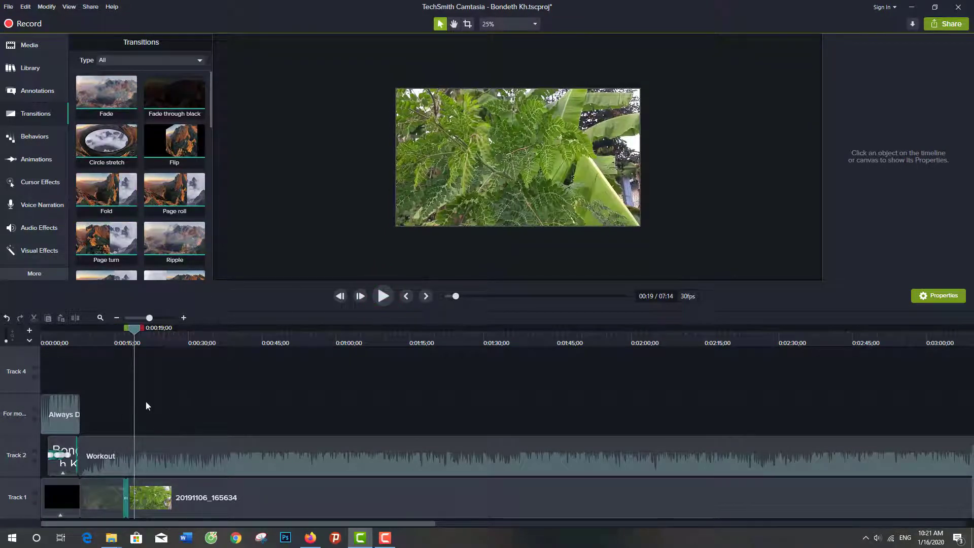
- Split the second 20191106_165634 clip on Track 1 at 0:00:40;07
left_click_drag(141, 330, 239, 362)
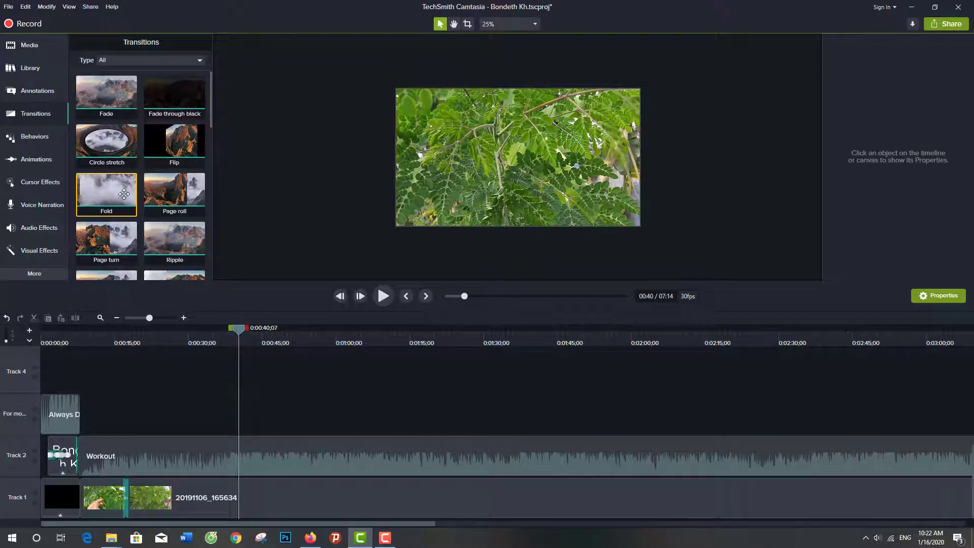
left_click(238, 502)
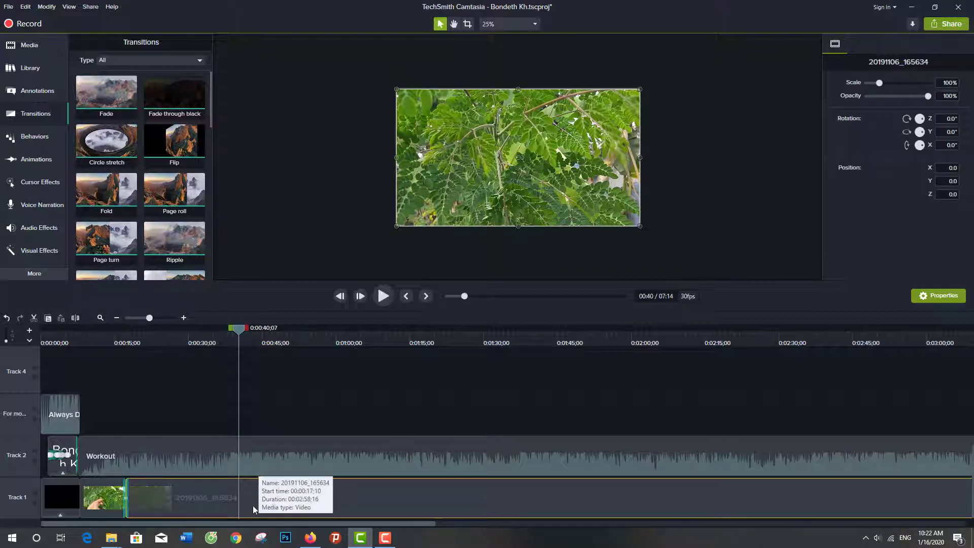
left_click(75, 318)
- Add the Spiral transition at the 0:00:40;07 cut on Track 1 and preview it from 0:00:39;03
left_click(157, 184)
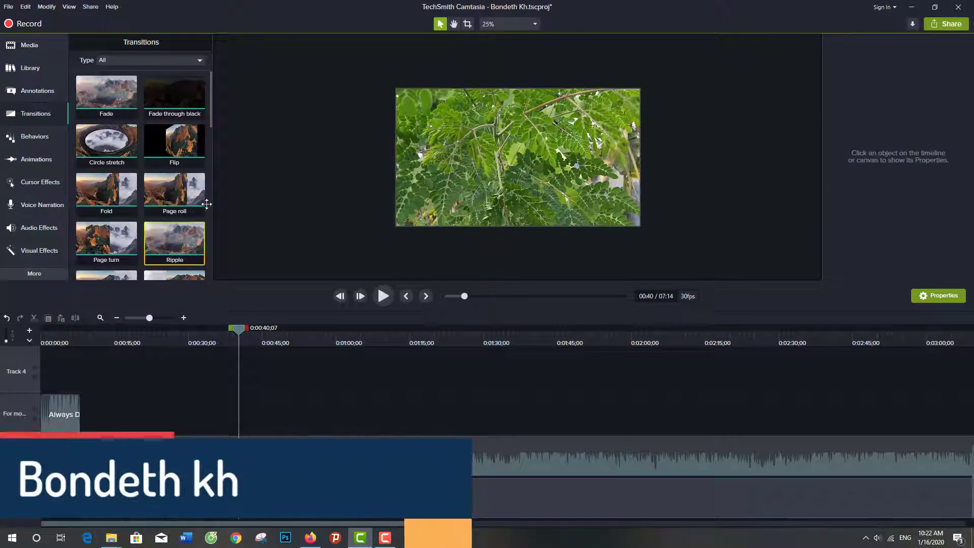
left_click_drag(210, 118, 210, 156)
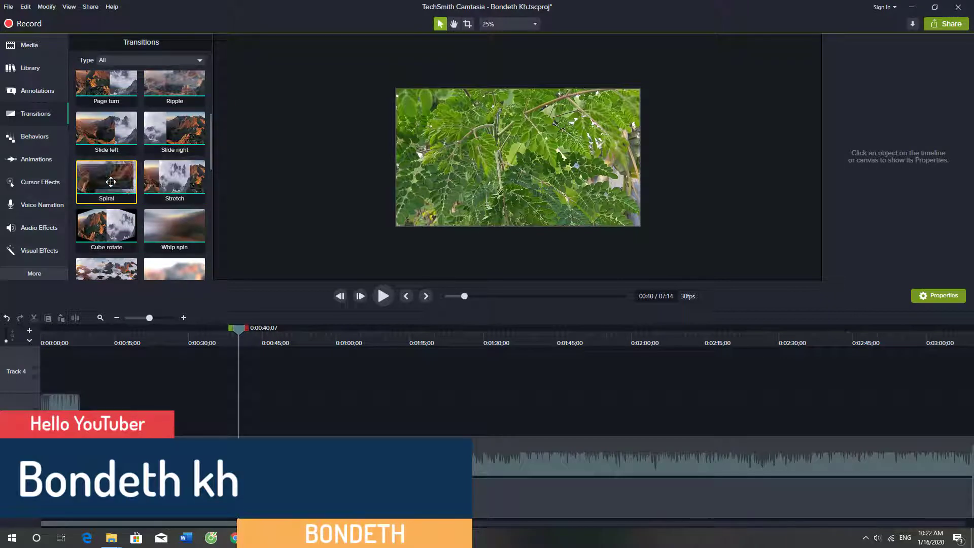
left_click_drag(111, 181, 235, 501)
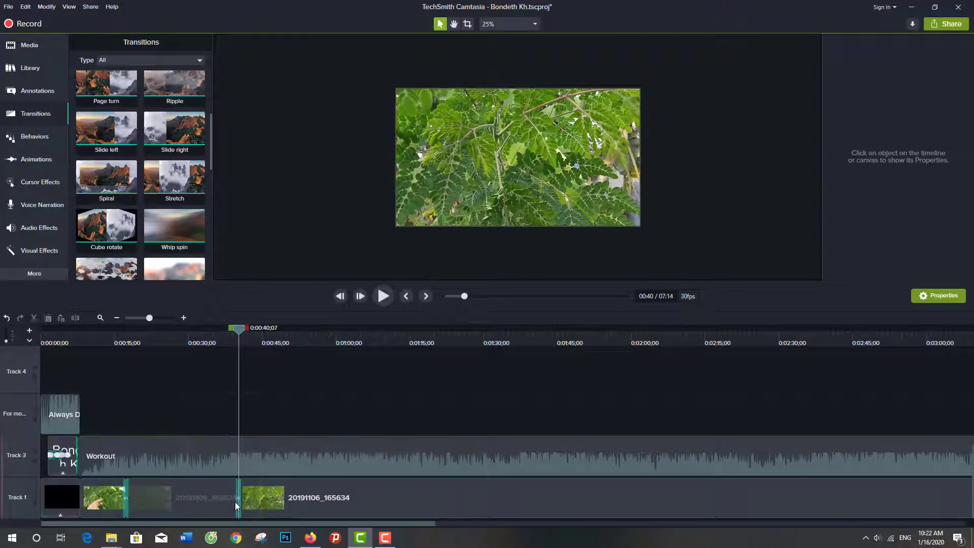
left_click(382, 296)
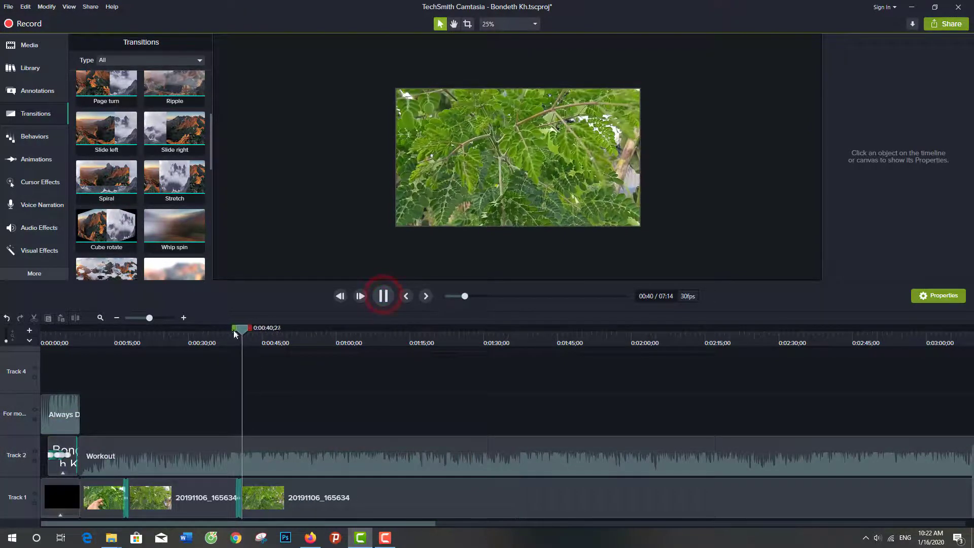
mouse_move(243, 327)
left_mouse_down()
mouse_move(223, 329)
mouse_move(231, 333)
left_mouse_up()
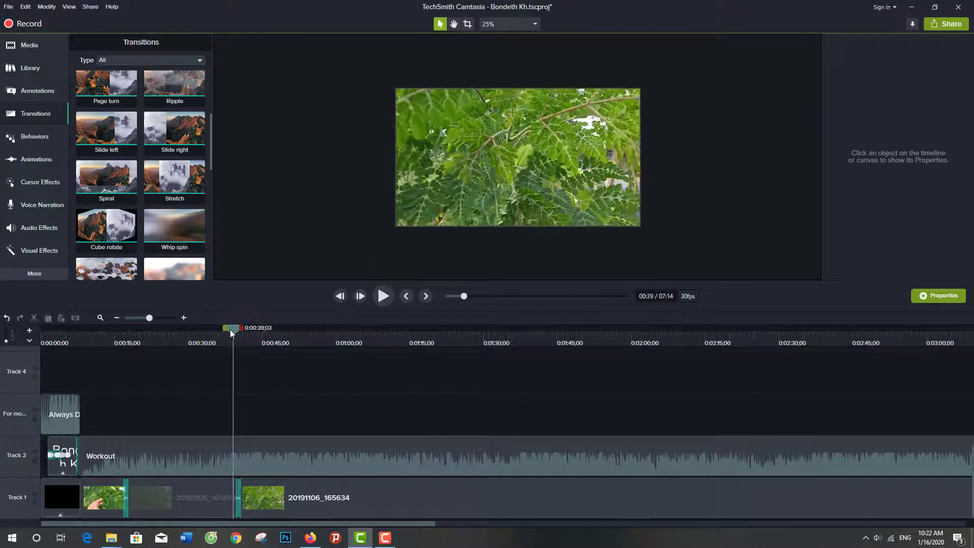
left_click(383, 297)
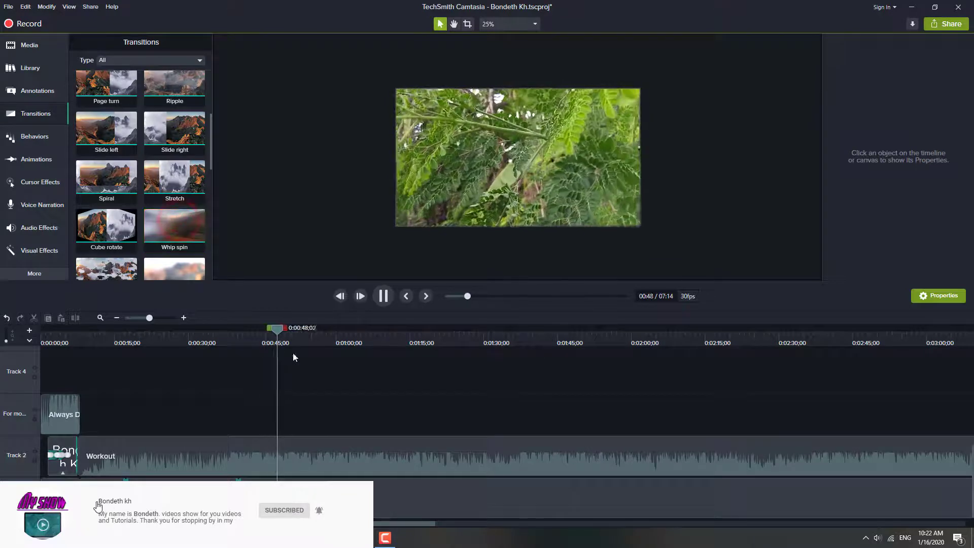
- Replay the footage across the 0:00:40;07 cut, starting from 0:00:38;21
left_click_drag(278, 329, 235, 327)
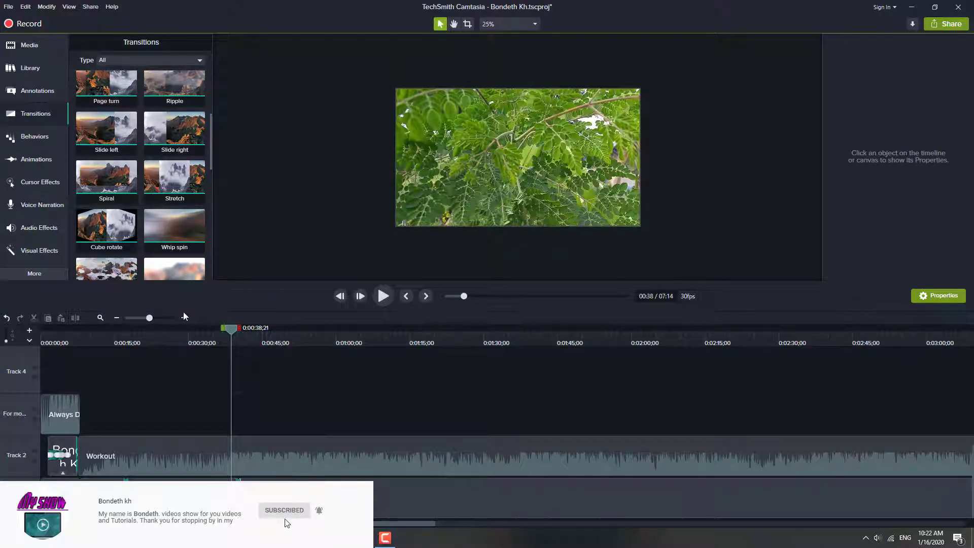
left_click(383, 296)
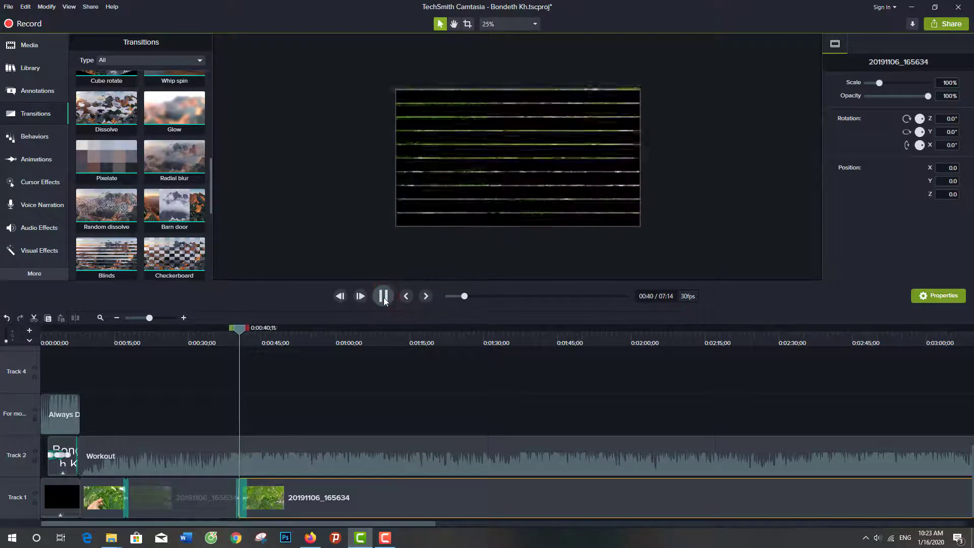
left_click(383, 297)
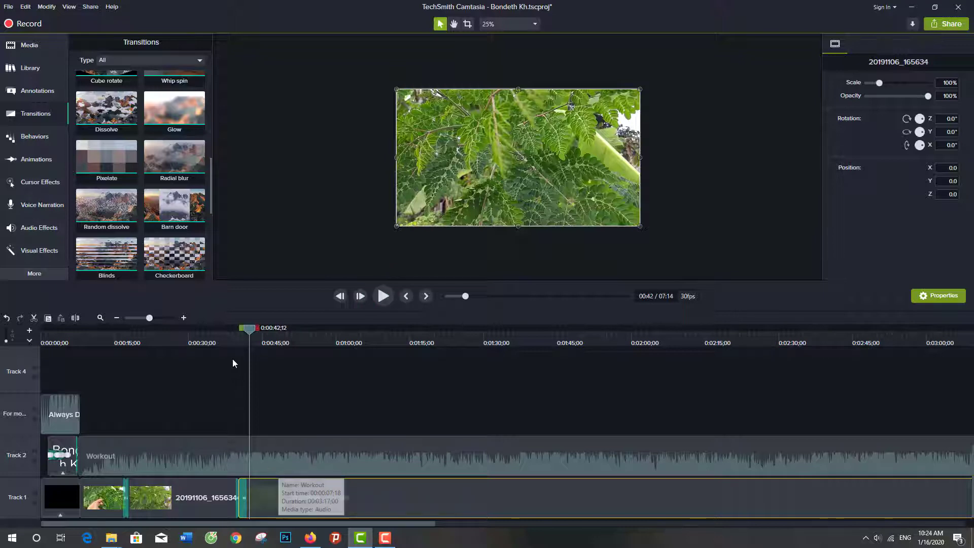
- Apply the Wheel transition at the 0:00:40;07 cut on Track 1 and preview the cut from 0:00:39;15
left_click_drag(248, 331, 233, 337)
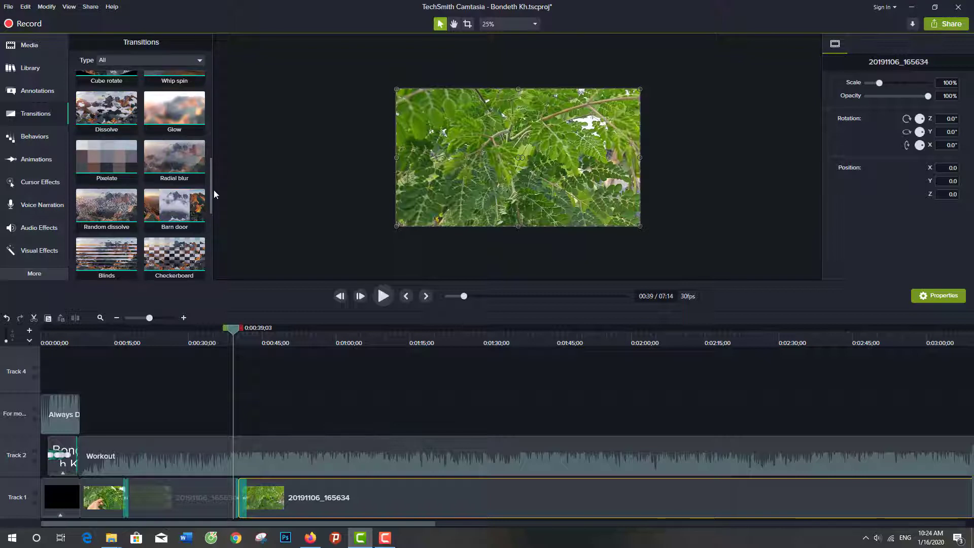
left_click_drag(210, 192, 208, 243)
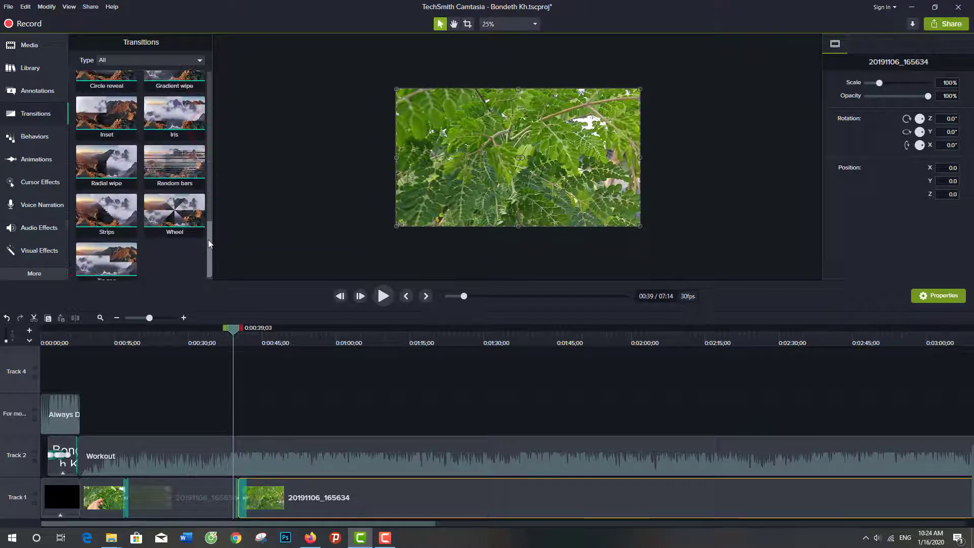
left_click_drag(174, 211, 236, 502)
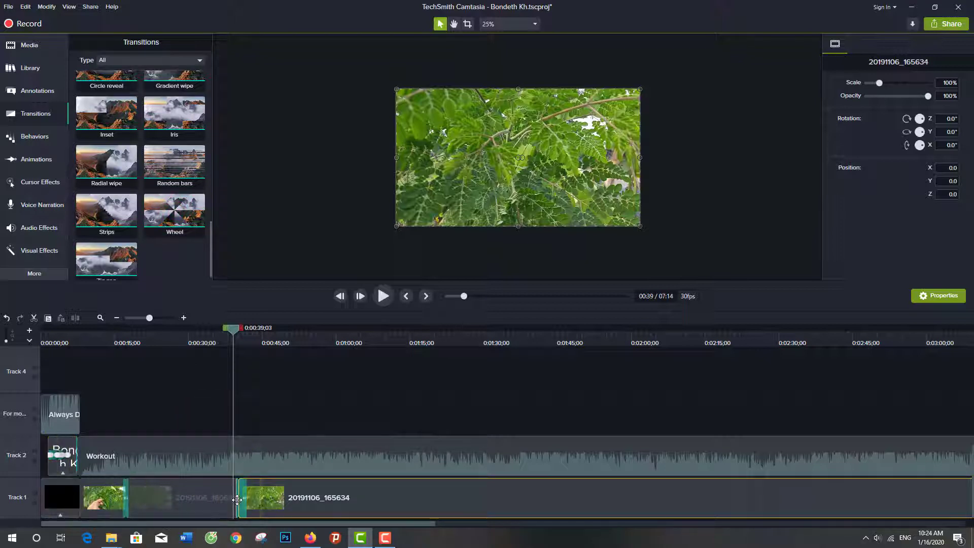
left_click(234, 331)
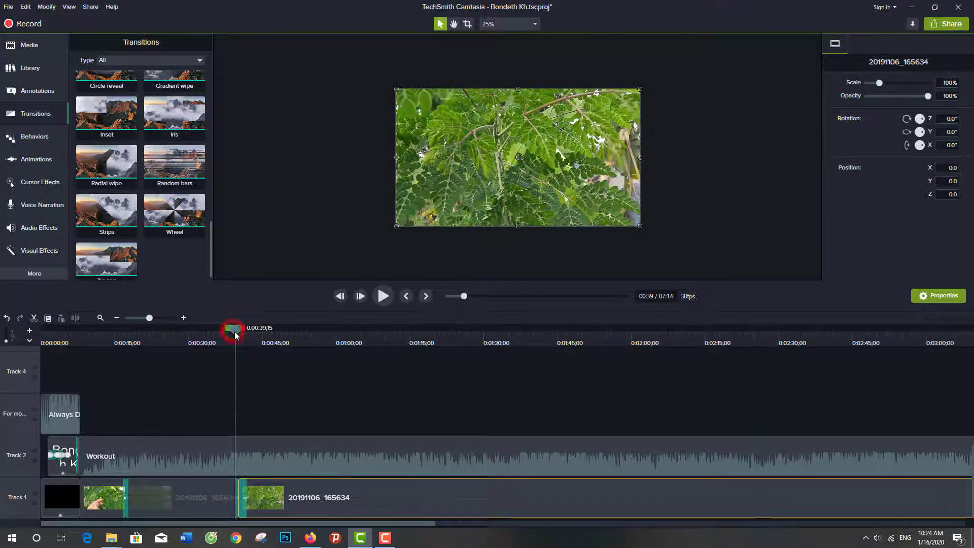
left_click(383, 296)
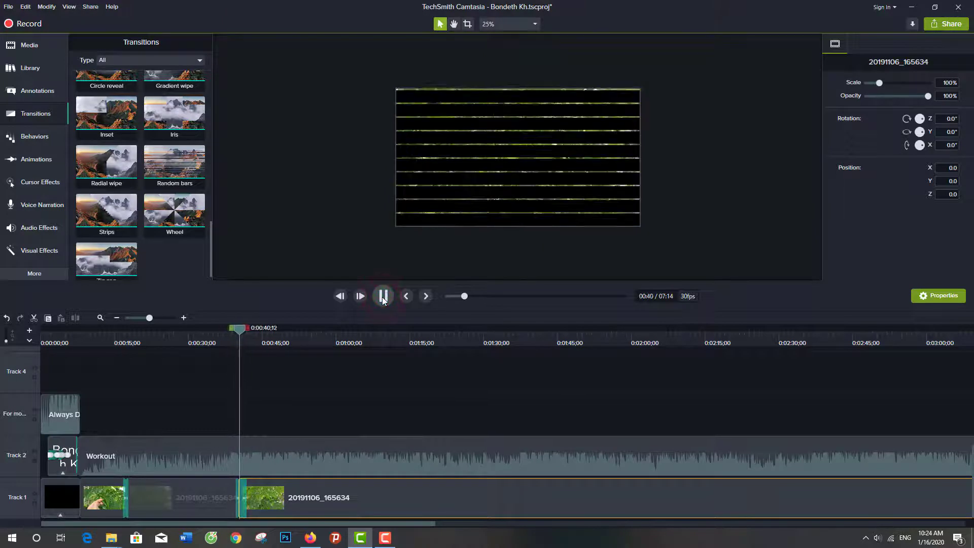
left_click(383, 296)
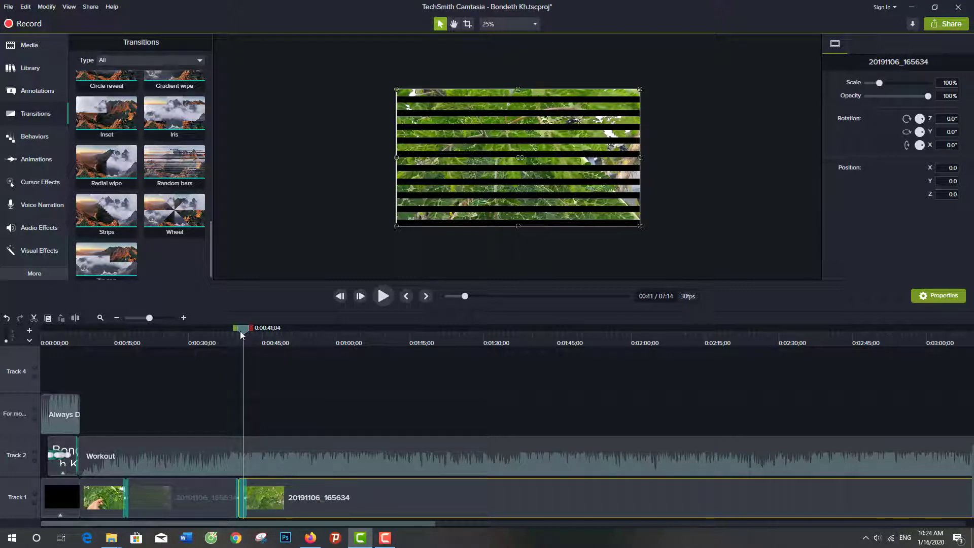
- Add a Zoom-n-Pan animation to the Track 1 footage at 0:00:45;27 with the zoom set to 200%
left_click_drag(241, 330, 256, 330)
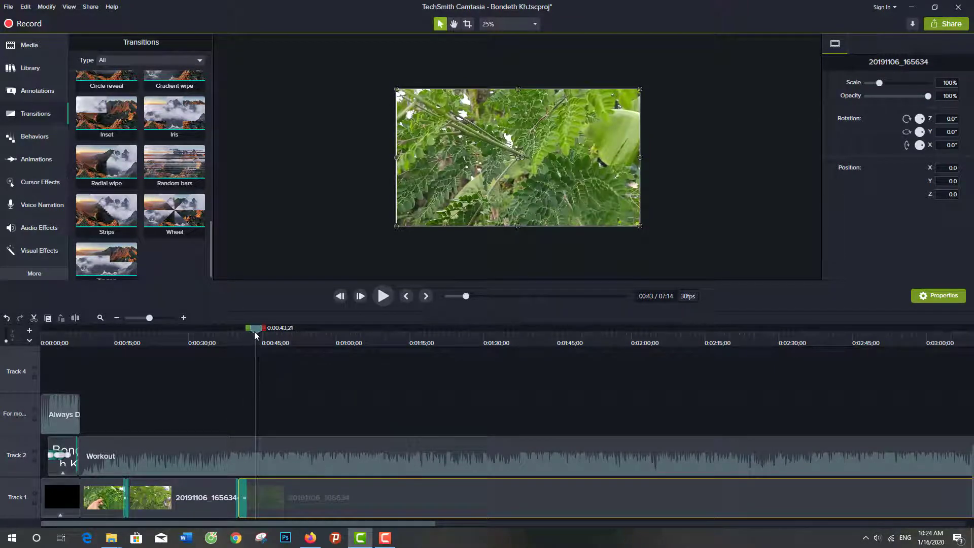
left_click_drag(256, 335, 263, 331)
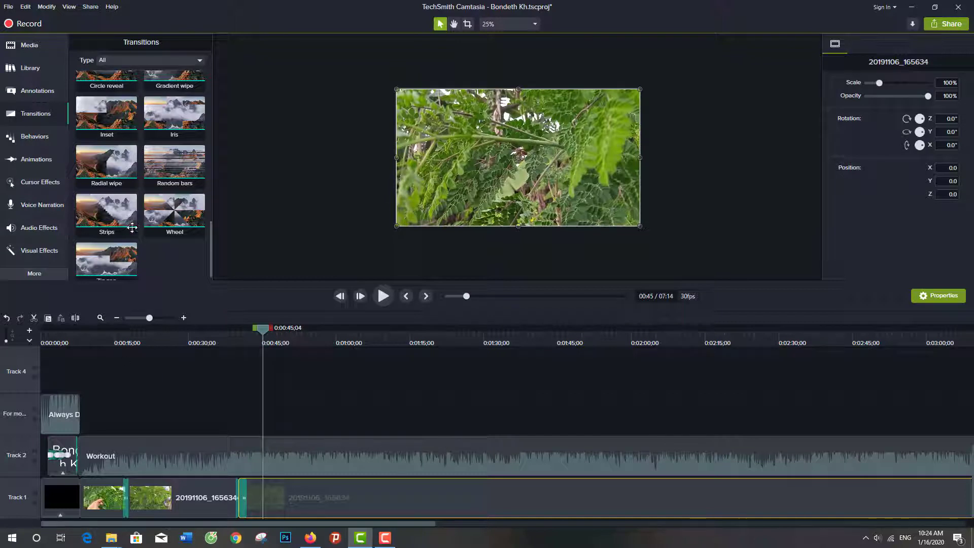
left_click(28, 45)
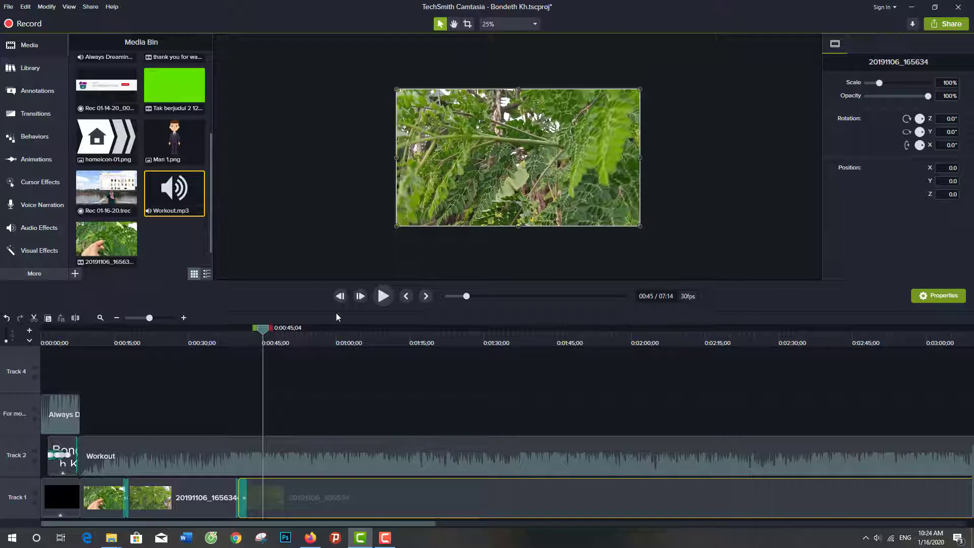
left_click(382, 296)
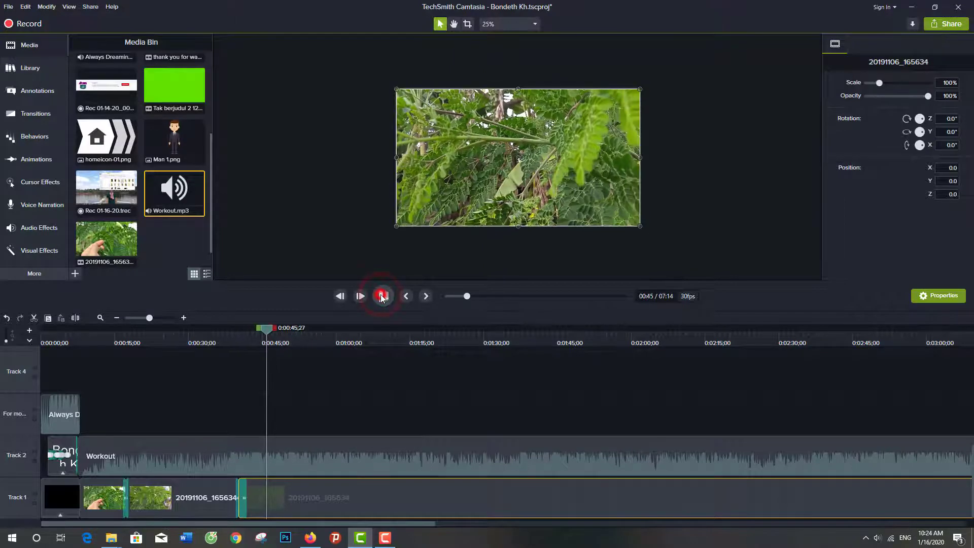
left_click(383, 295)
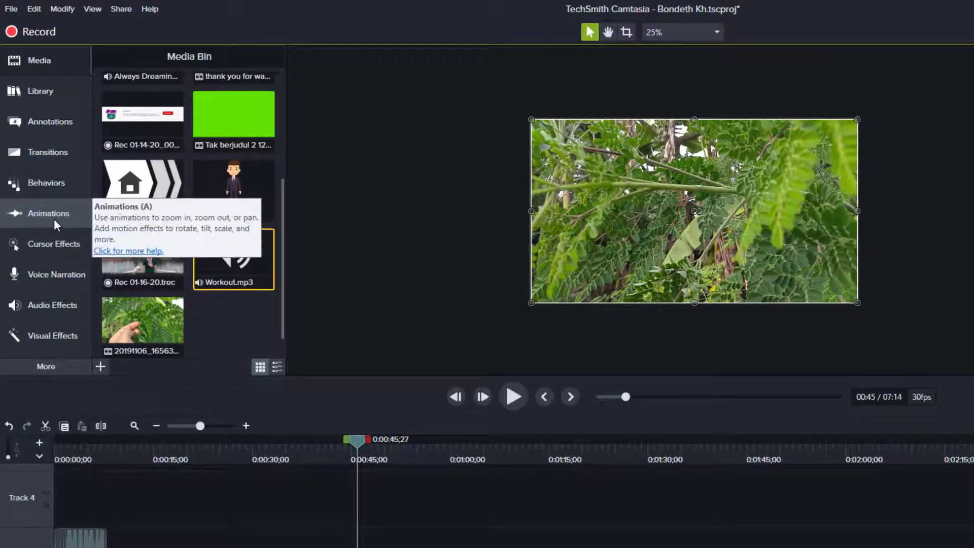
left_click(53, 218)
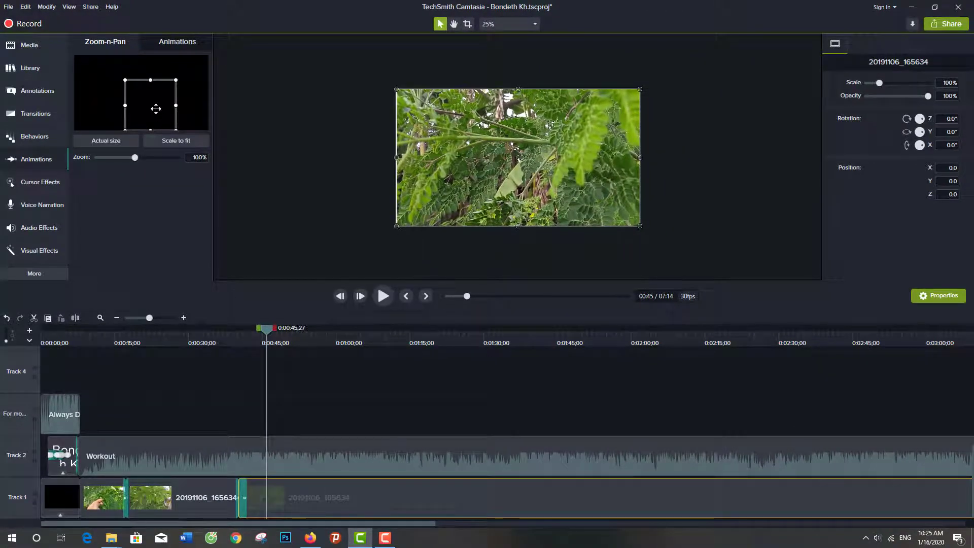
left_click(282, 415)
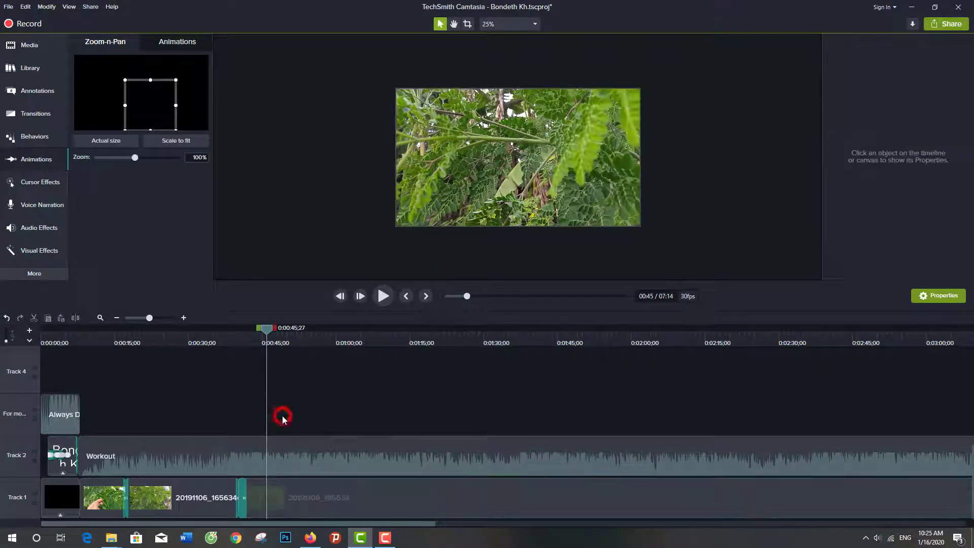
left_click(135, 158)
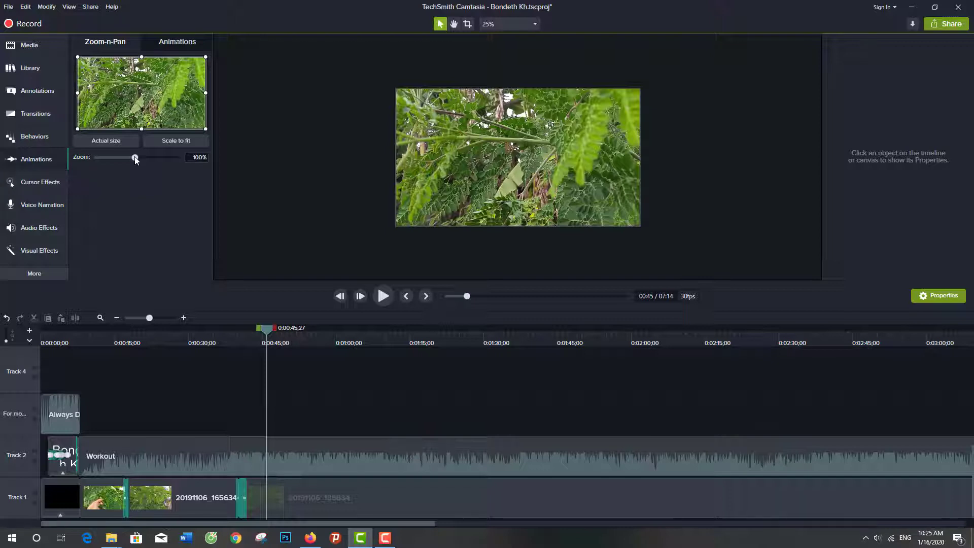
left_click(134, 158)
left_click_drag(134, 156, 182, 165)
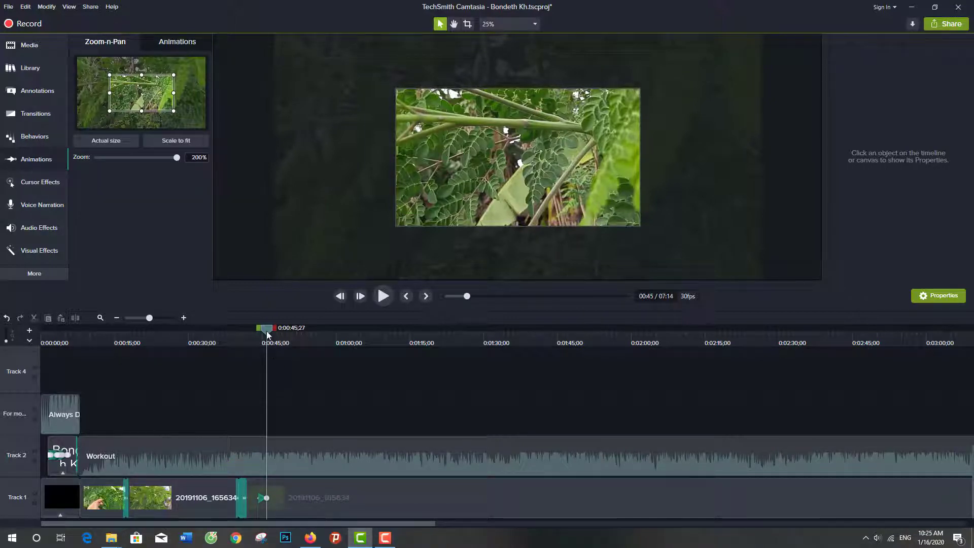
- Preview the zoom animation on the Track 1 footage from 0:00:43;25
left_click_drag(267, 331, 257, 330)
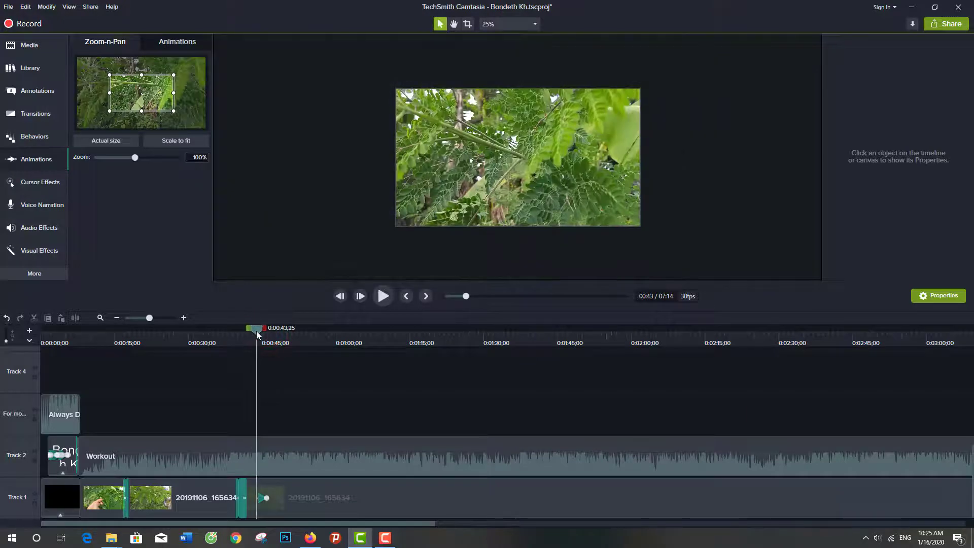
left_click(378, 297)
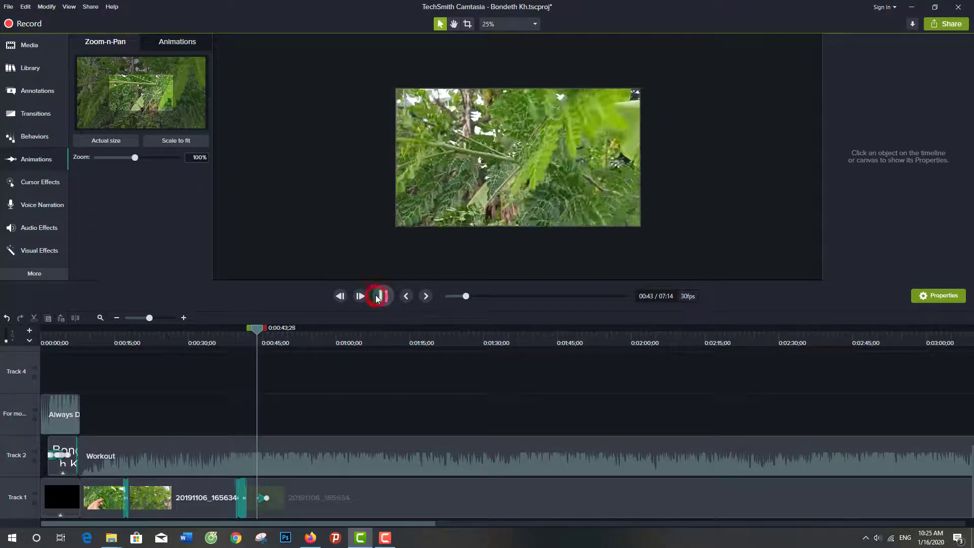
left_click(381, 296)
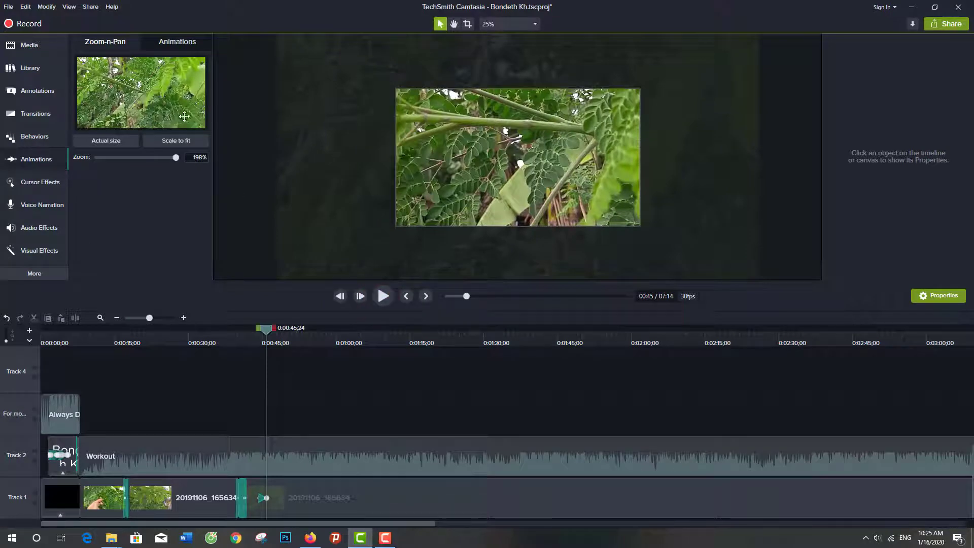
- Add a Zoom-n-Pan animation to the Track 1 footage at 0:00:48;02, panning the 200% zoom to the upper-right part of the image
mouse_move(264, 328)
left_mouse_down()
mouse_move(234, 320)
mouse_move(288, 329)
mouse_move(270, 329)
mouse_move(278, 328)
left_mouse_up()
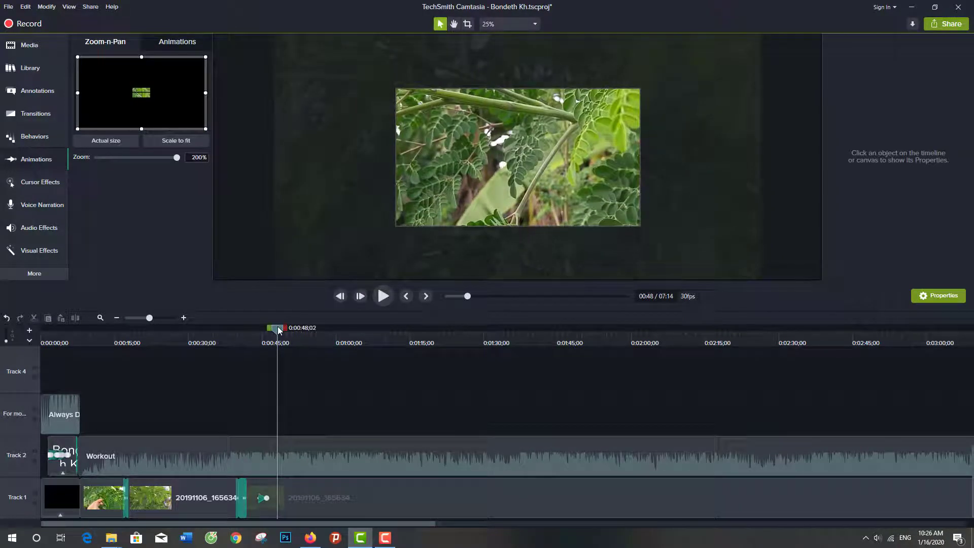
left_click(176, 159)
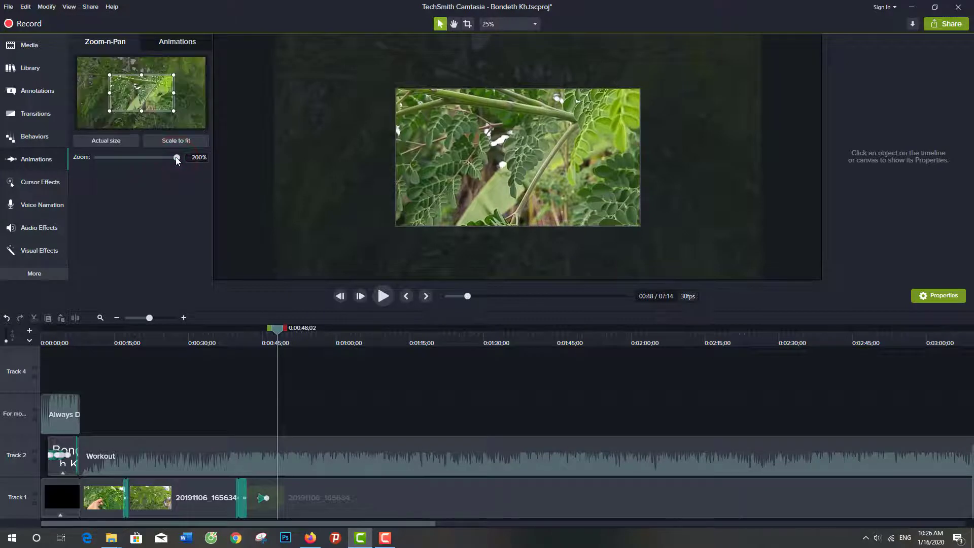
left_click(147, 91)
mouse_move(147, 91)
left_mouse_down()
mouse_move(174, 77)
mouse_move(166, 83)
left_mouse_up()
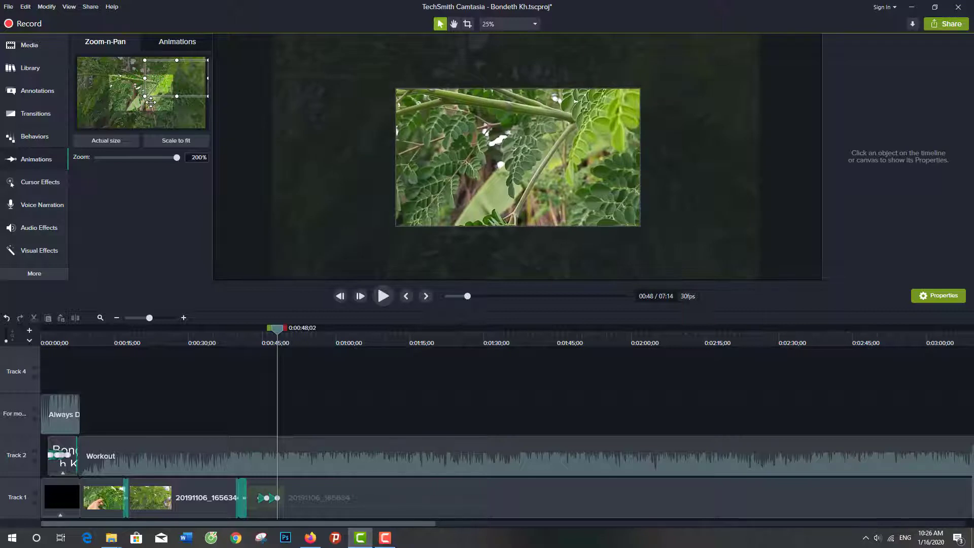
left_click(150, 102)
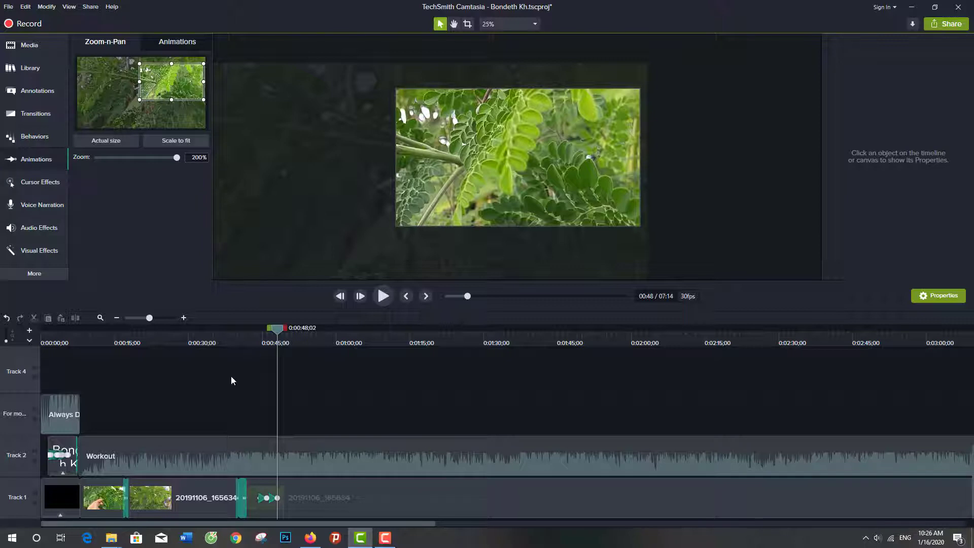
- Preview the zoom and pan animations on the Track 1 footage from 0:00:42;09 to 0:00:54;09
left_click_drag(278, 333, 249, 332)
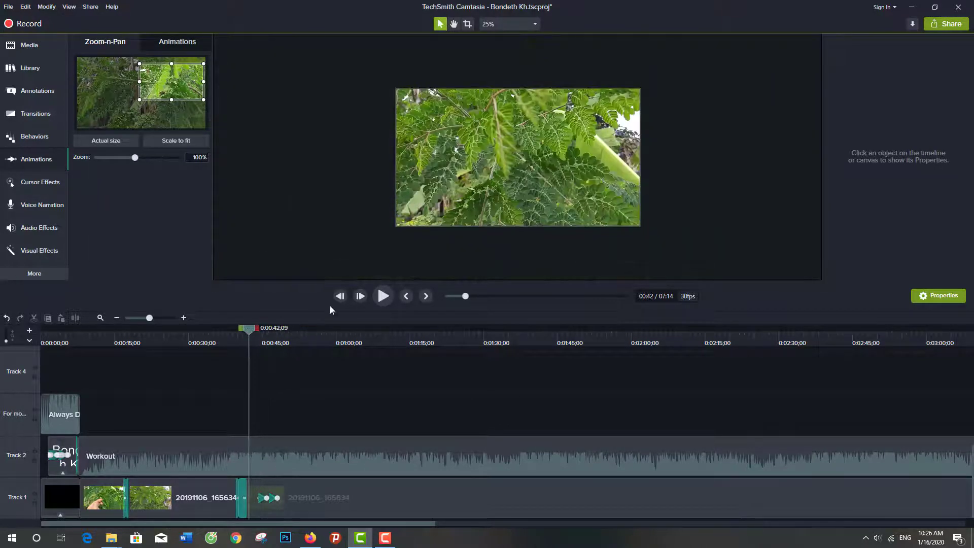
left_click(383, 295)
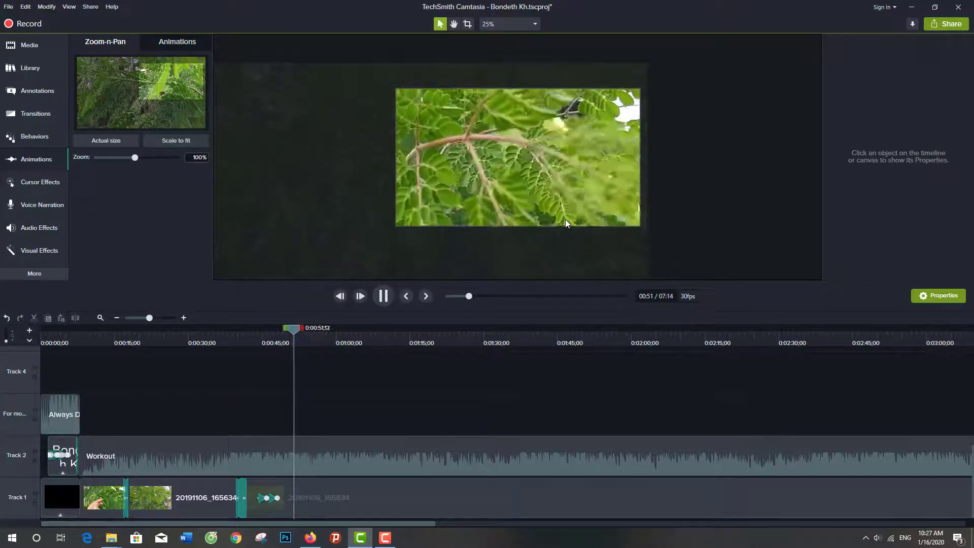
left_click(384, 296)
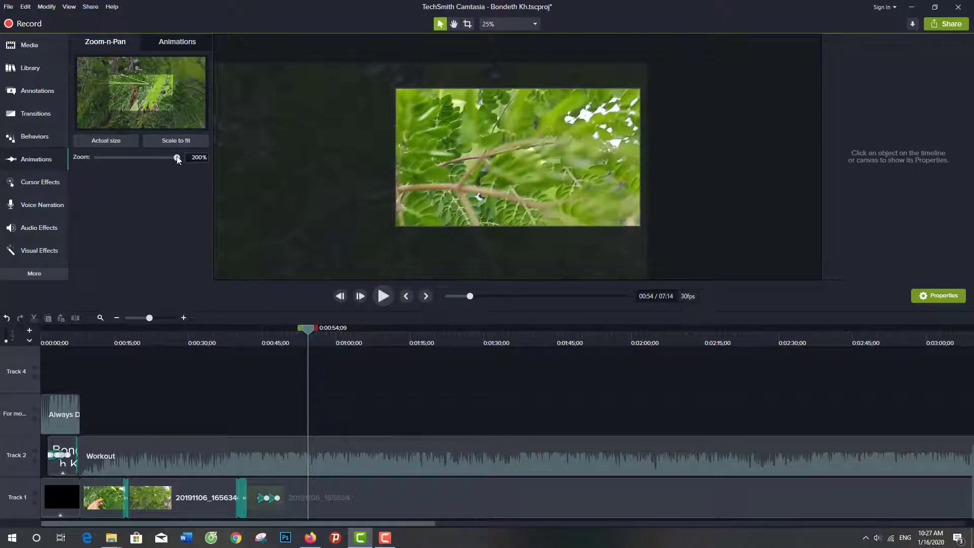
- Add a zoom-out animation at 0:00:54;09 with the zoom at 100% and the frame aligned to the whole image
left_click_drag(178, 157, 136, 158)
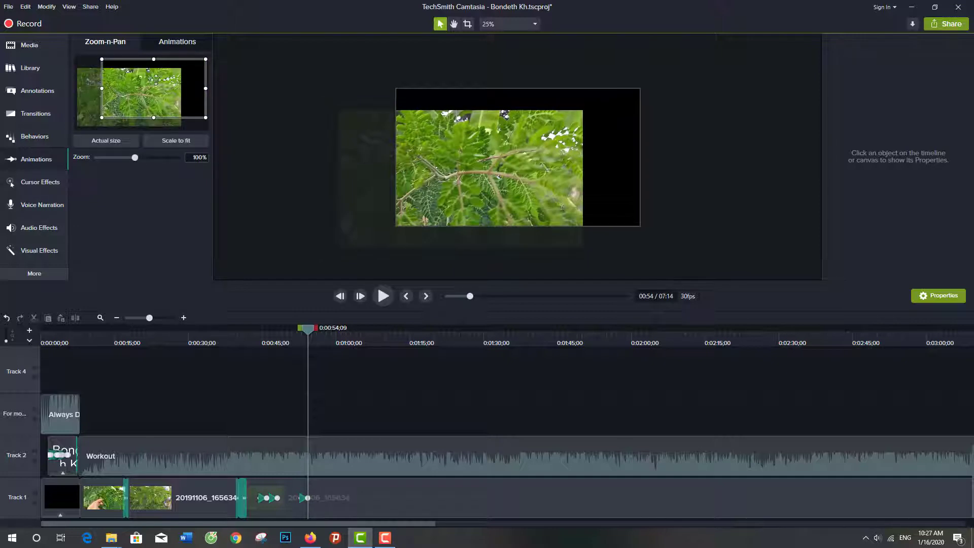
left_click_drag(162, 89, 138, 97)
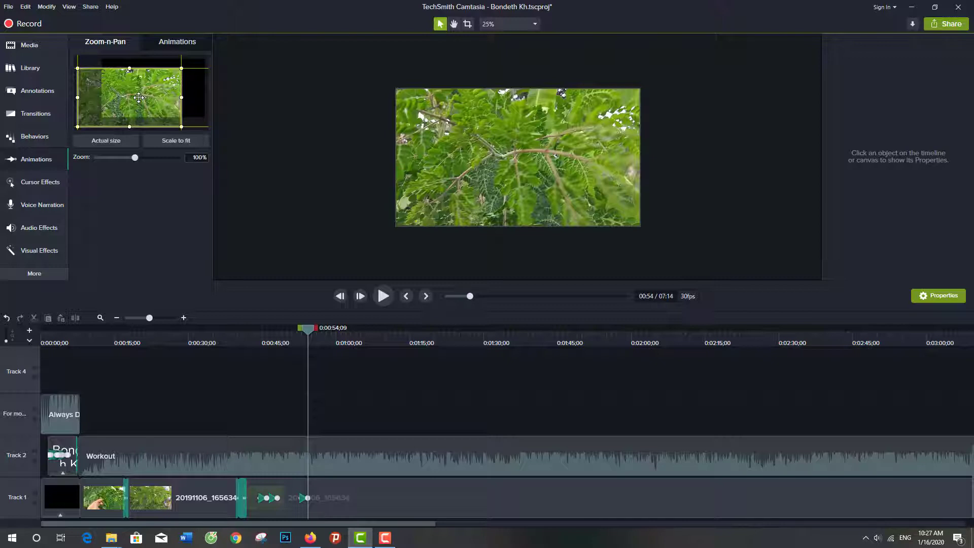
left_click_drag(138, 98, 138, 97)
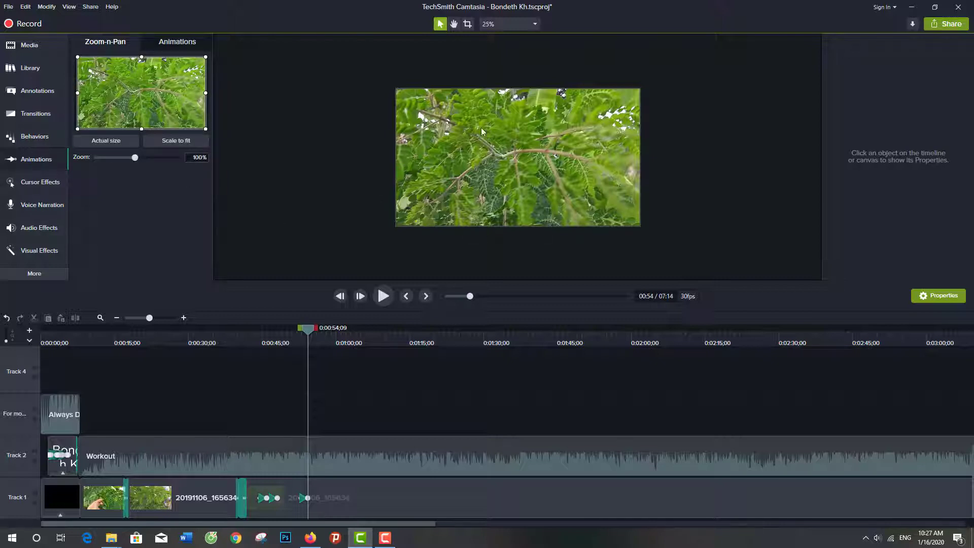
- Preview the zoom-in, pan and zoom-out sequence on Track 1 from 0:00:42;16 to 0:01:00;28
left_click_drag(303, 332, 252, 328)
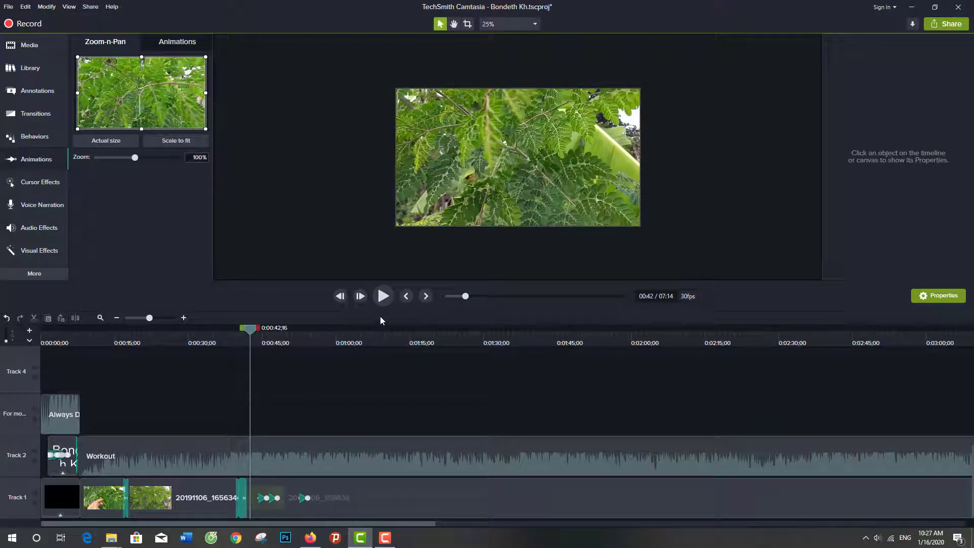
left_click(384, 297)
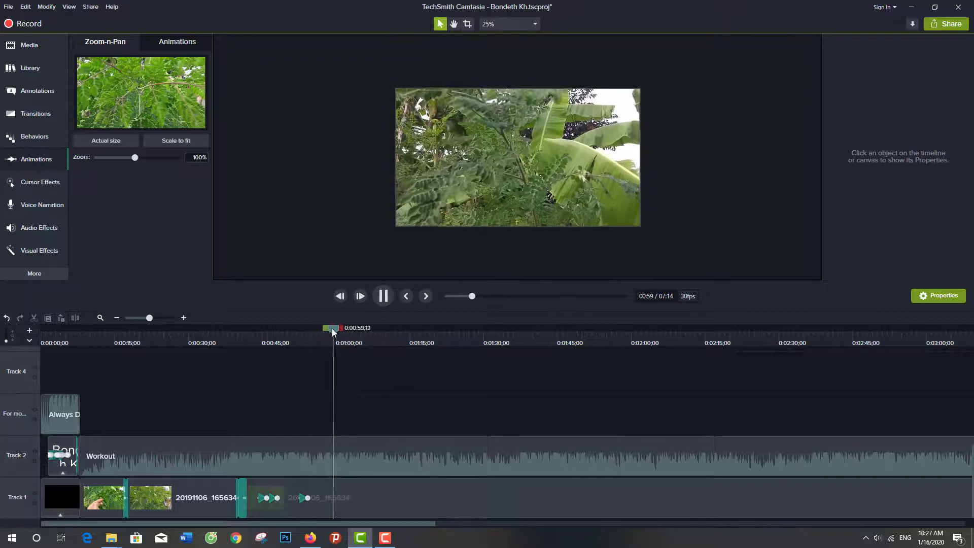
left_click(331, 327)
left_click(384, 296)
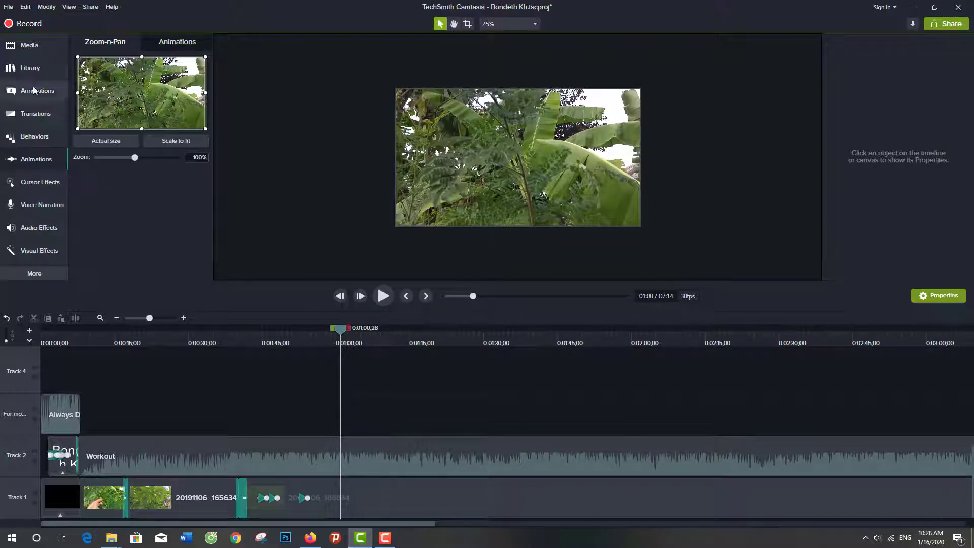
- Browse the Outros, Music Tracks, Motion Backgrounds and Lower Thirds folders of the Camtasia 2019 library
left_click(23, 50)
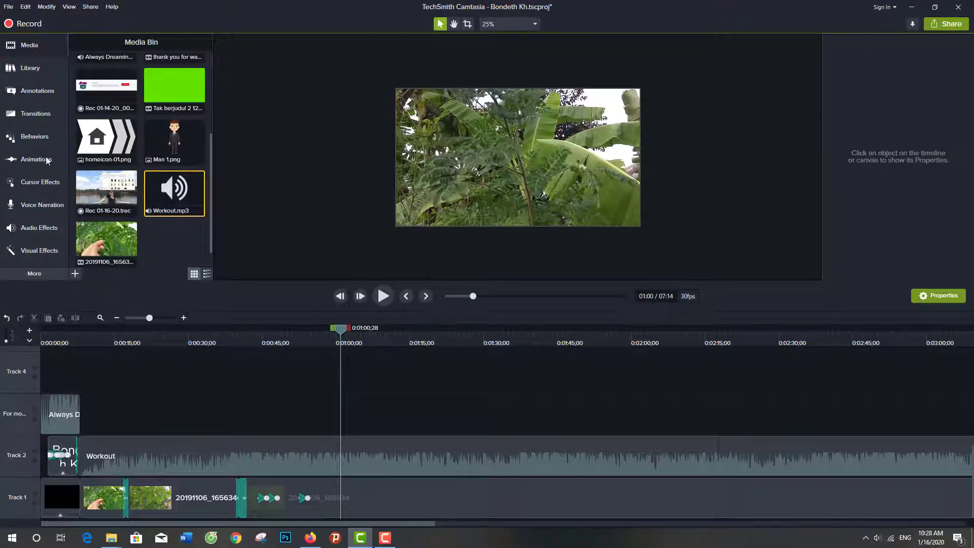
left_click(37, 70)
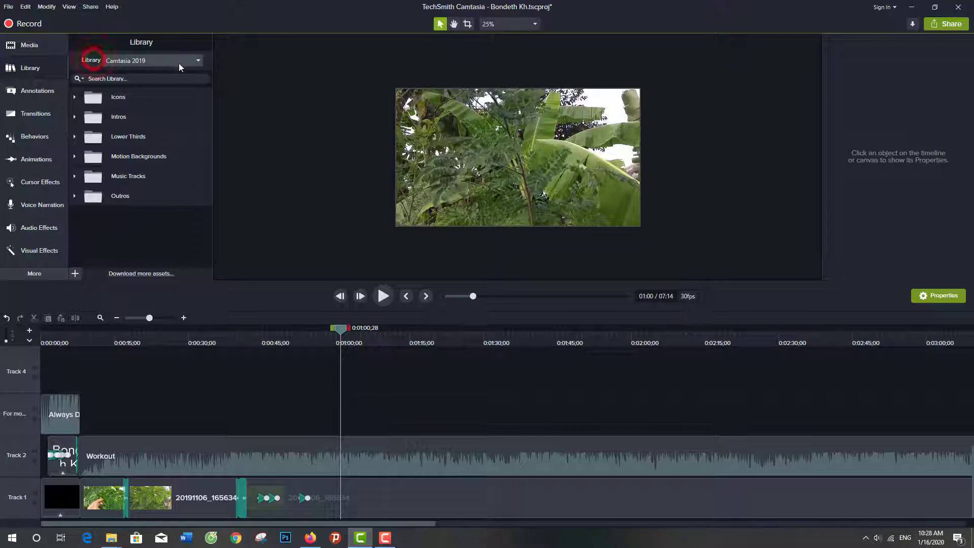
left_click(198, 60)
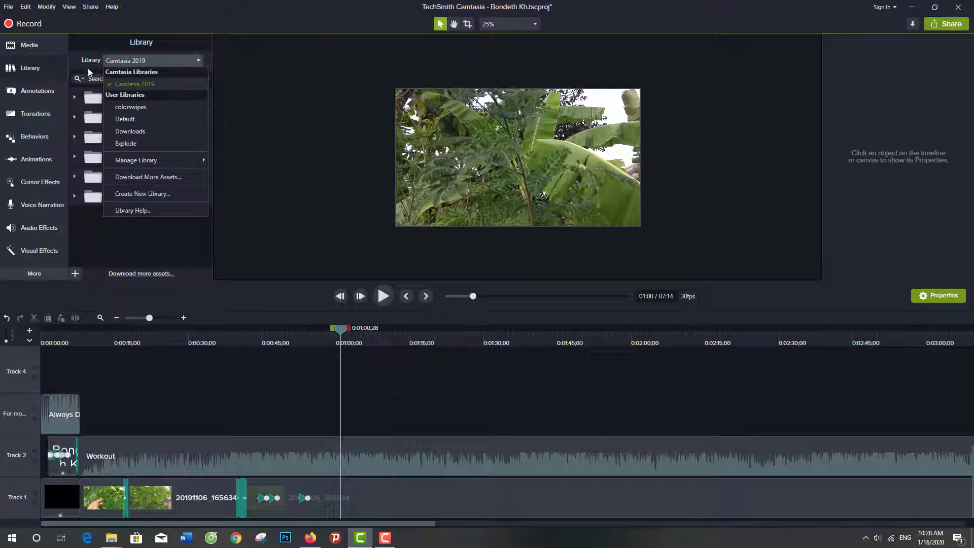
left_click(87, 68)
left_click(121, 195)
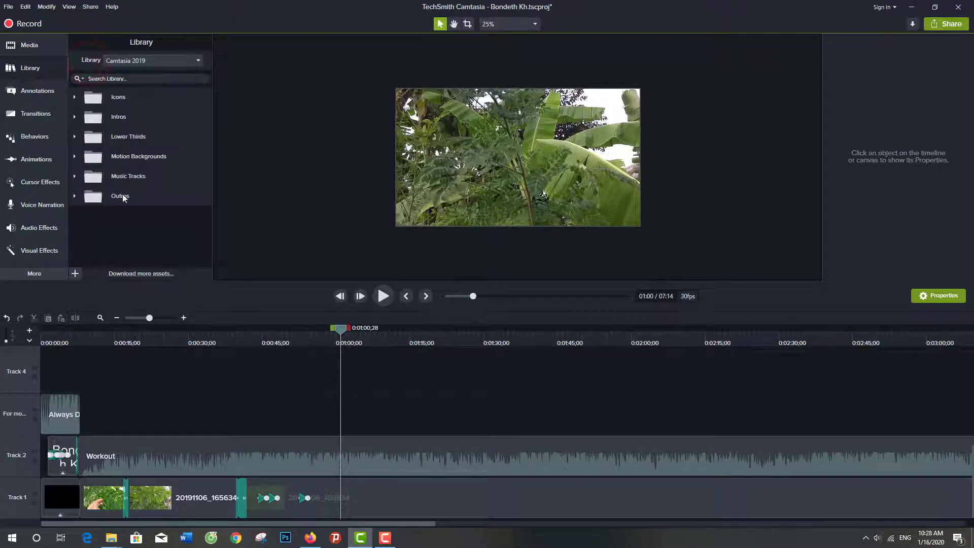
left_click(78, 196)
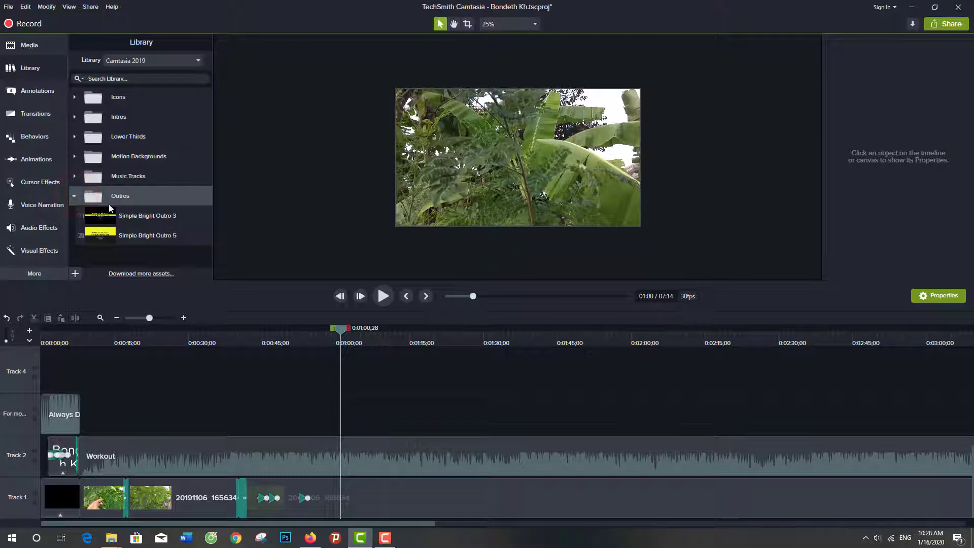
left_click(76, 176)
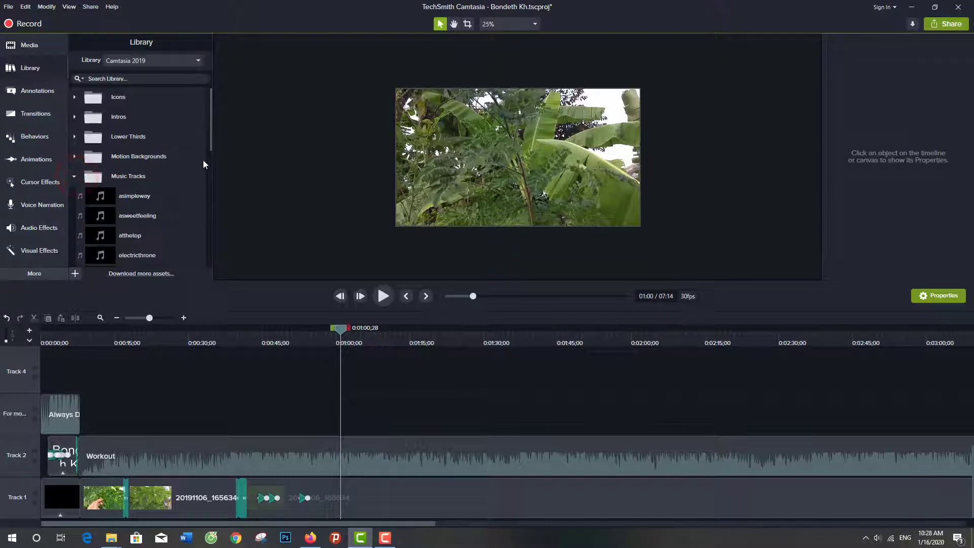
mouse_move(209, 136)
left_mouse_down()
mouse_move(206, 251)
mouse_move(206, 142)
left_mouse_up()
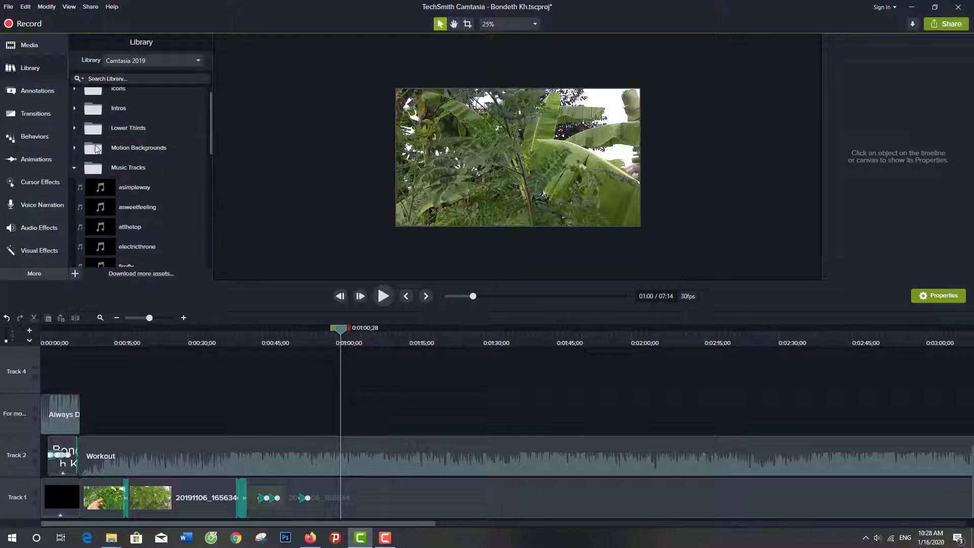
left_click(74, 147)
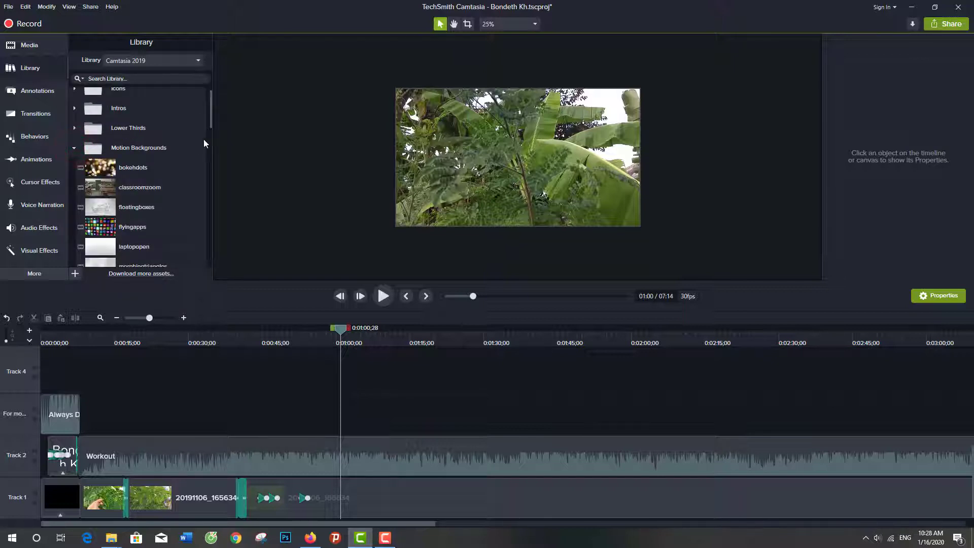
left_click_drag(211, 120, 219, 72)
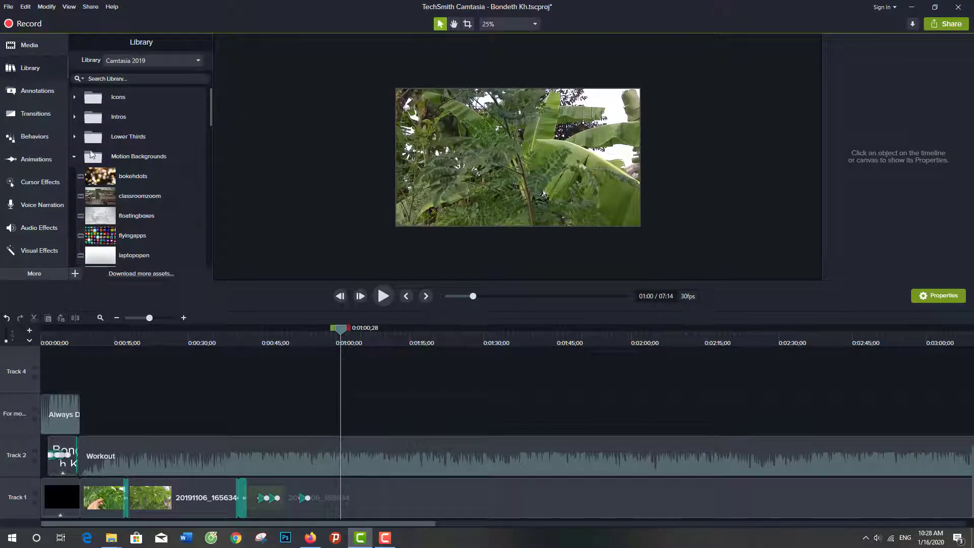
left_click(74, 137)
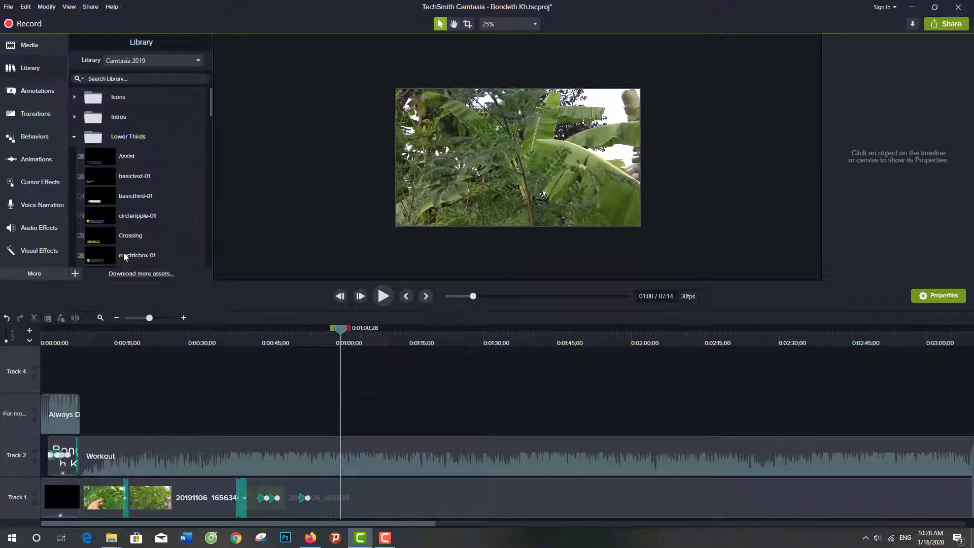
- Try the electricbox-01 lower third over the footage at 0:01:00;28 and delete it
scroll(106, 214, "down", 1)
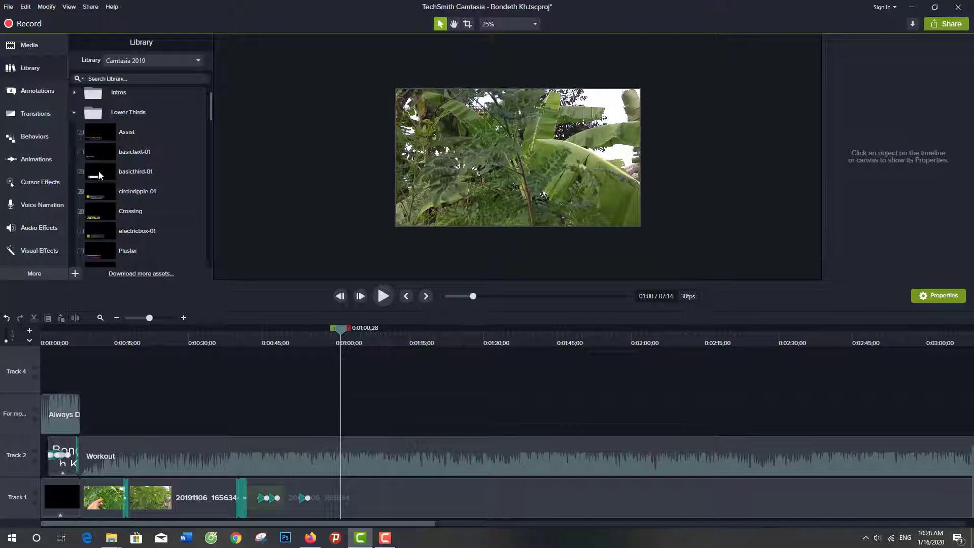
left_click_drag(93, 235, 509, 178)
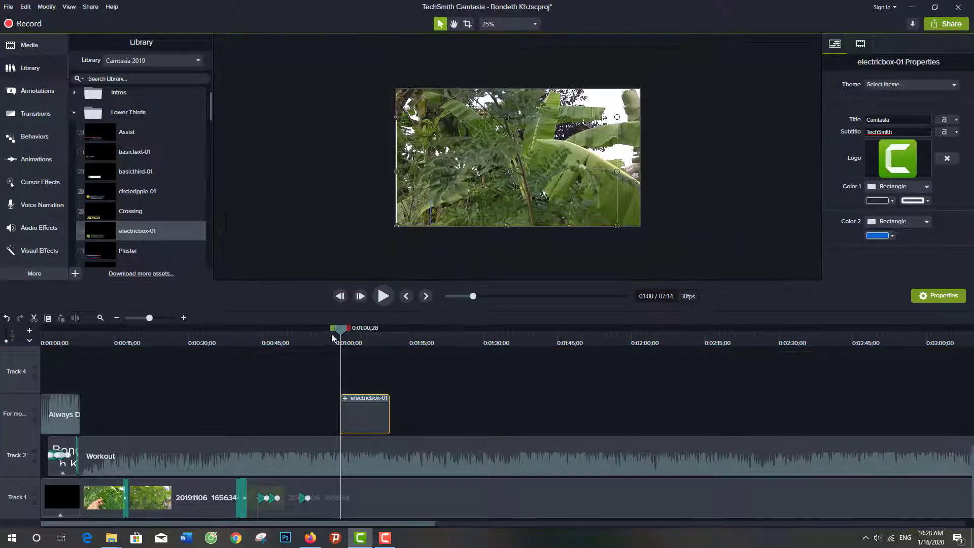
left_click_drag(342, 331, 333, 329)
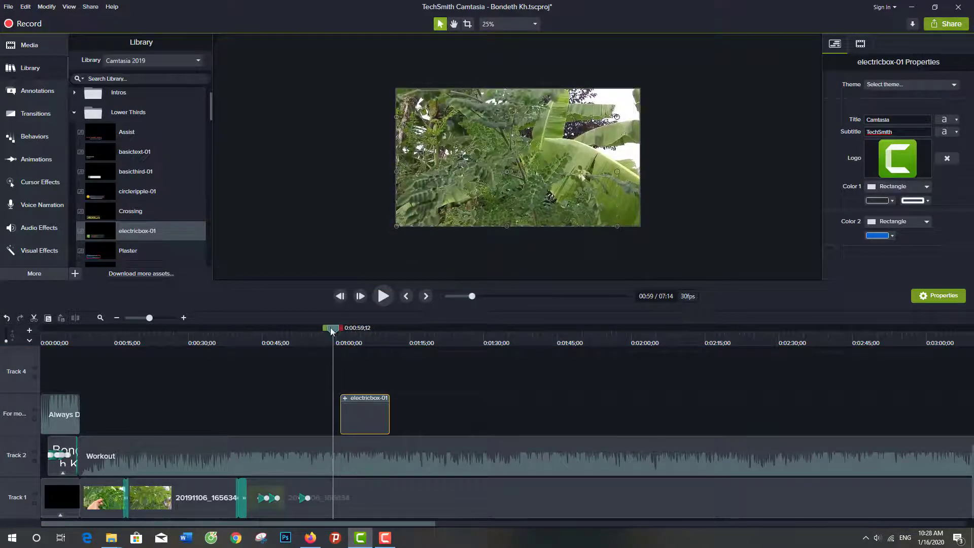
key("Delete")
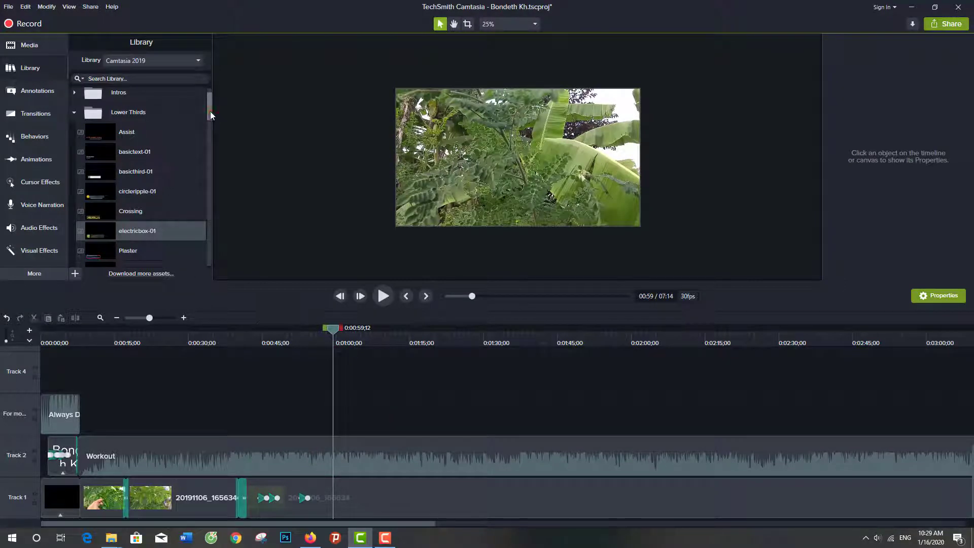
- Add the slidingboxes-01 lower third over the footage at 0:00:59;12 and preview it
left_click_drag(210, 111, 207, 129)
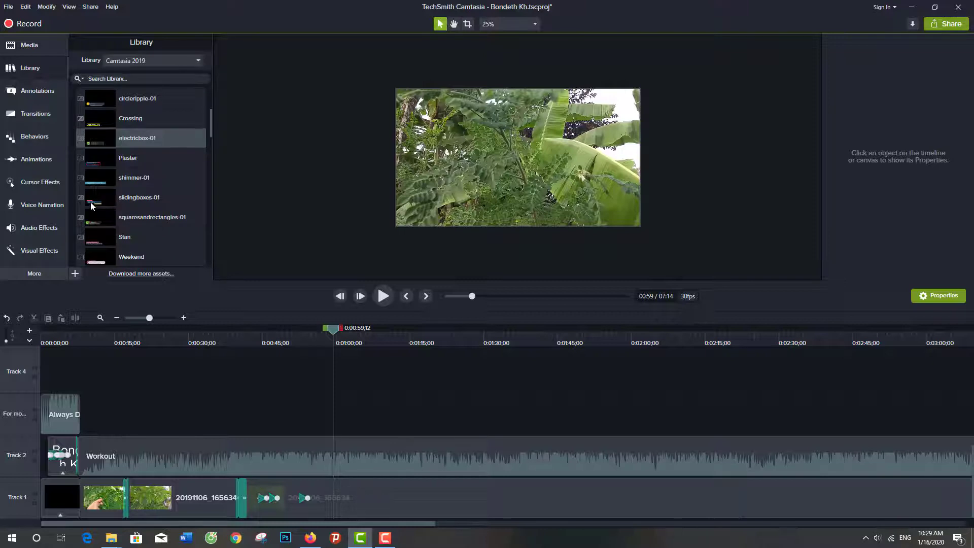
left_click_drag(93, 201, 505, 179)
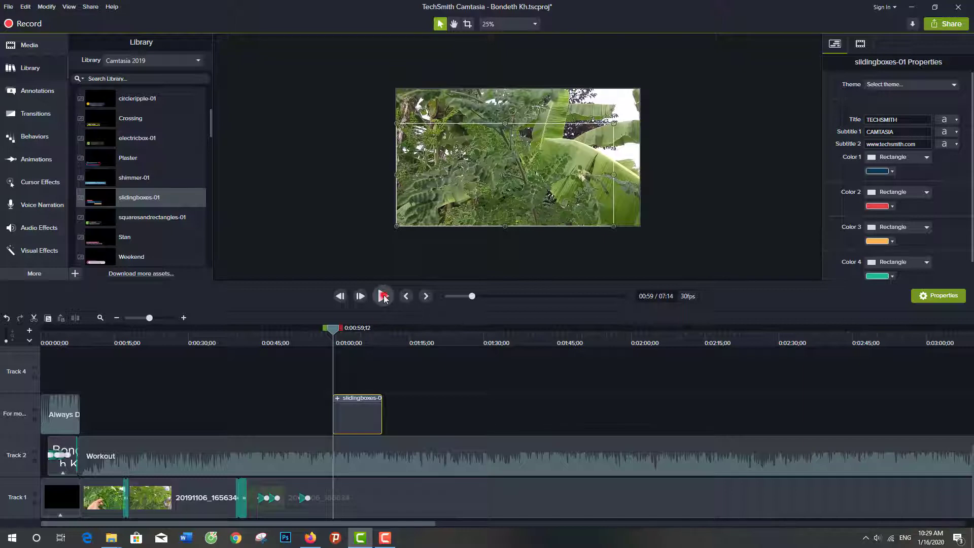
left_click(383, 296)
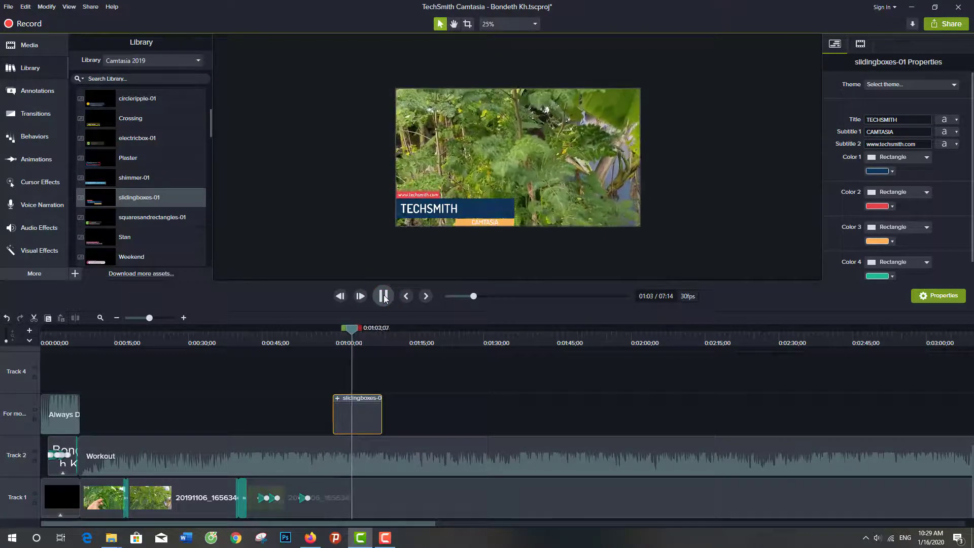
left_click(384, 296)
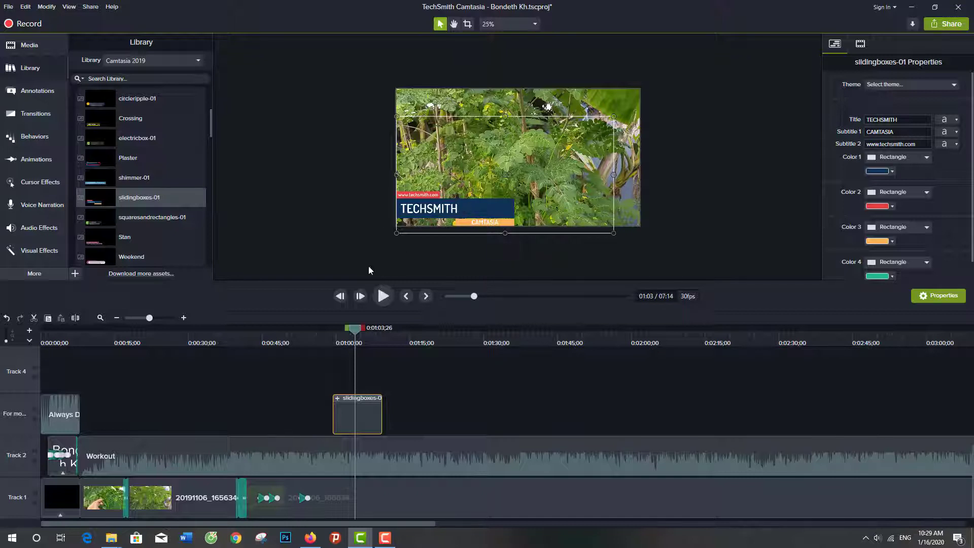
- Add the Rec 01-14-20_001 clip above Track 2 at 0:01:10;05 and place it in the video frame's lower-left corner, at X -592, Y -474
left_click_drag(352, 331, 382, 333)
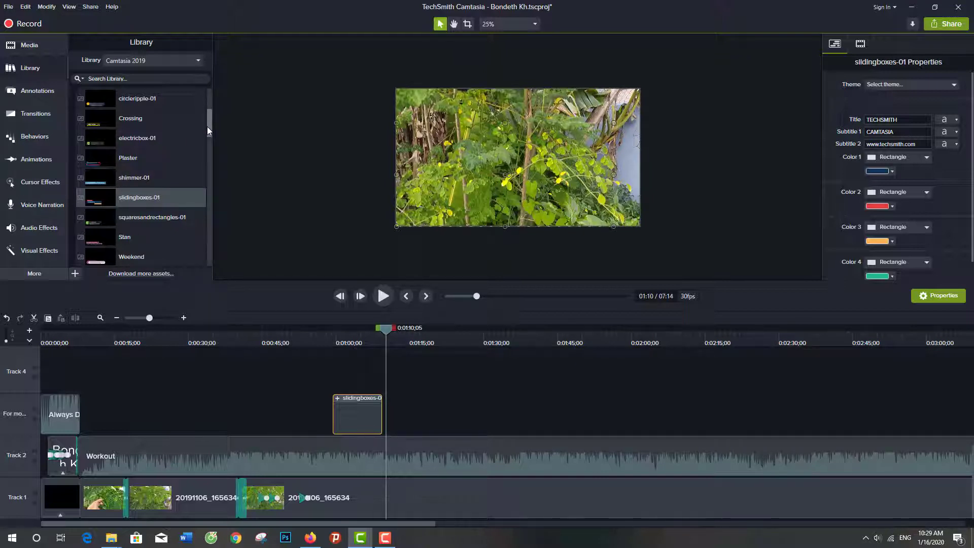
left_click(27, 47)
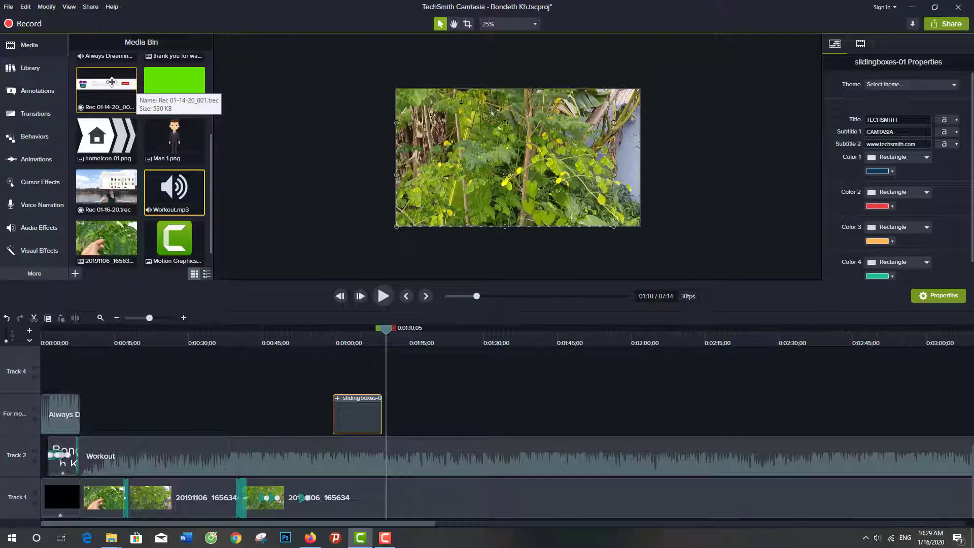
left_click_drag(111, 82, 382, 411)
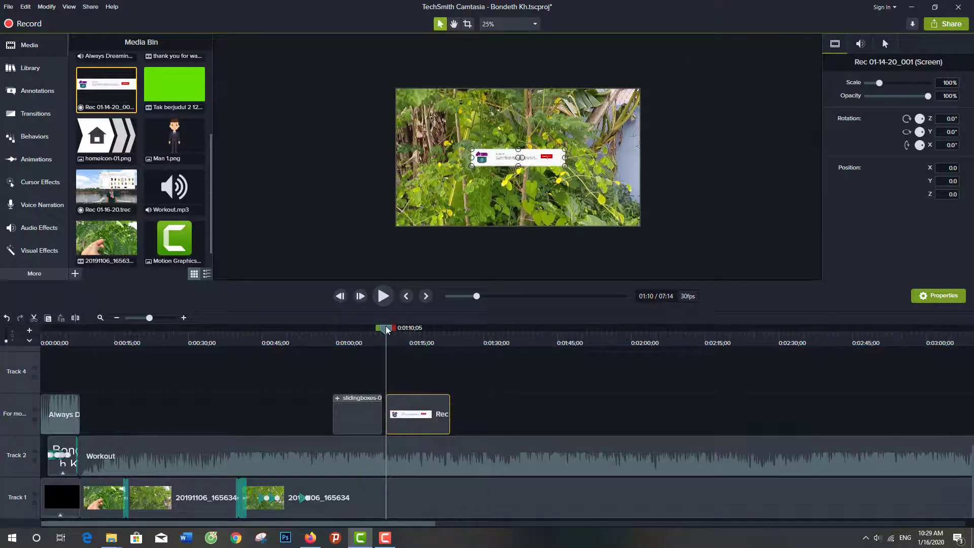
left_click_drag(522, 159, 462, 213)
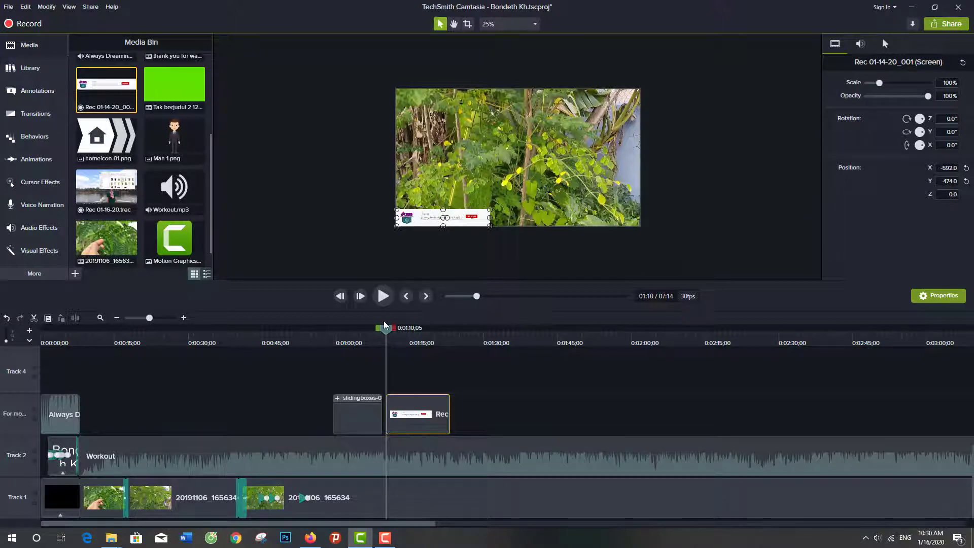
- Preview the Rec 01-14-20_001 overlay from 0:01:10;05, viewing it on an enlarged canvas at 50% zoom
left_click(383, 296)
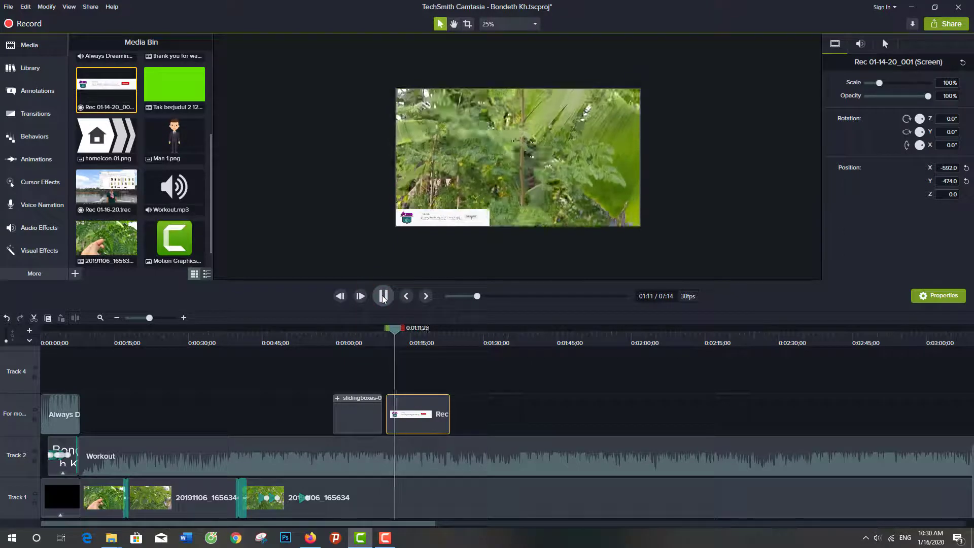
left_click(383, 296)
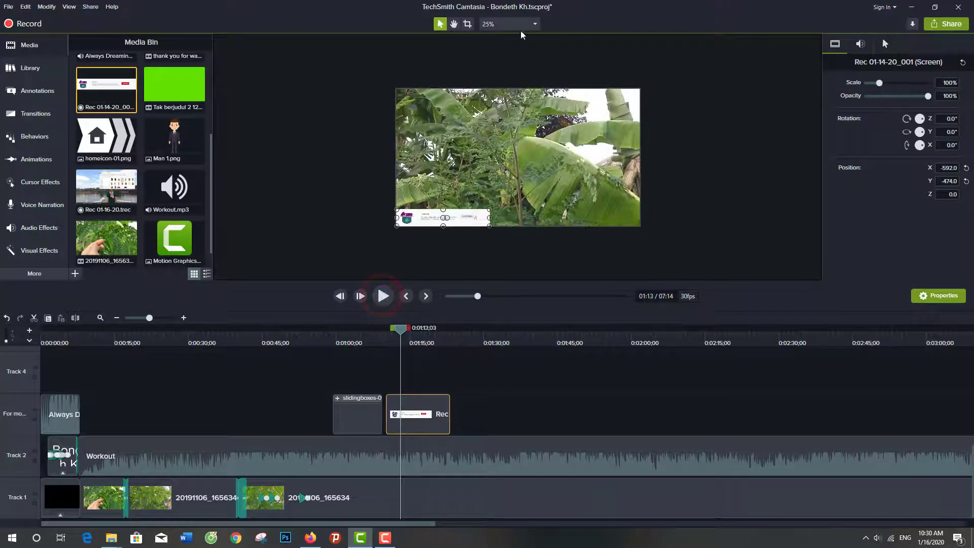
left_click(534, 24)
left_click(499, 91)
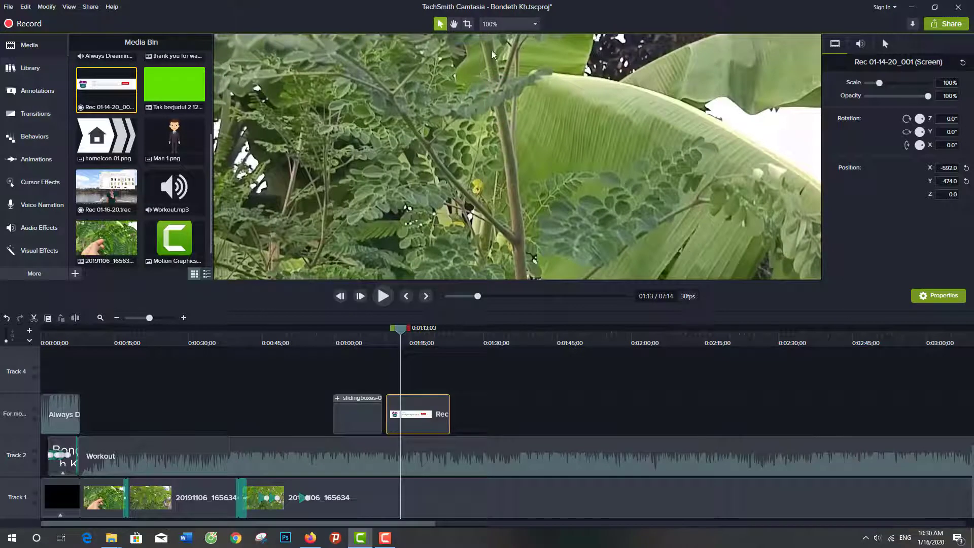
left_click(507, 24)
left_click(499, 77)
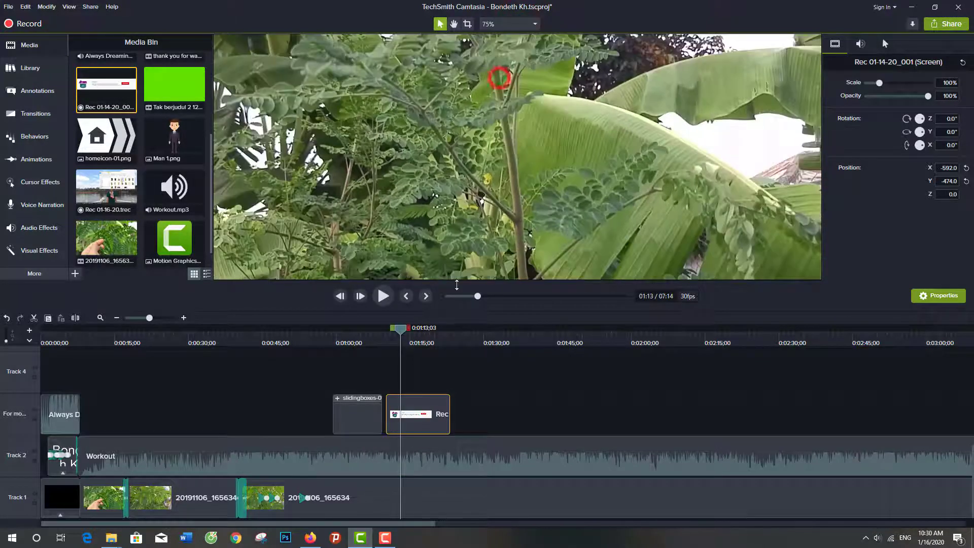
left_click_drag(482, 281, 446, 444)
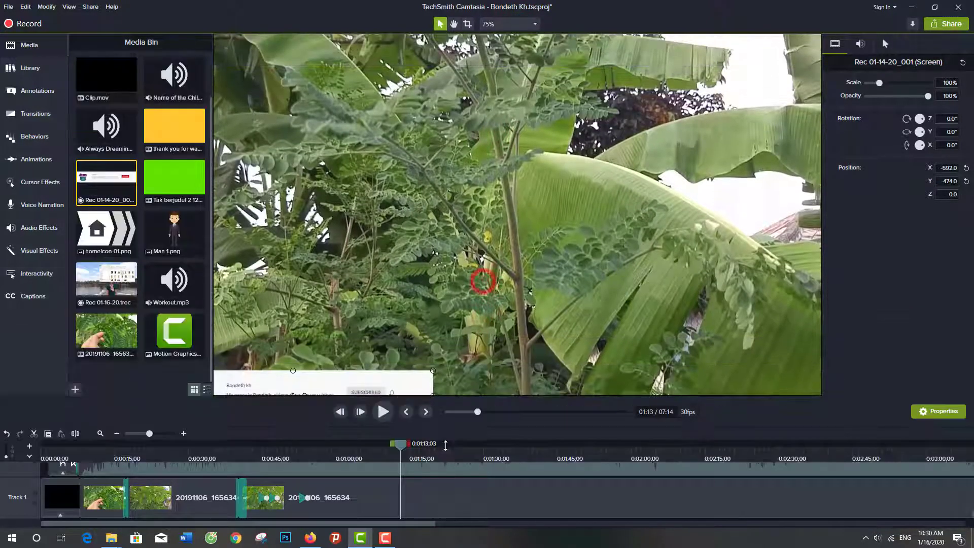
scroll(418, 339, "down", 1)
key("ctrl+minus")
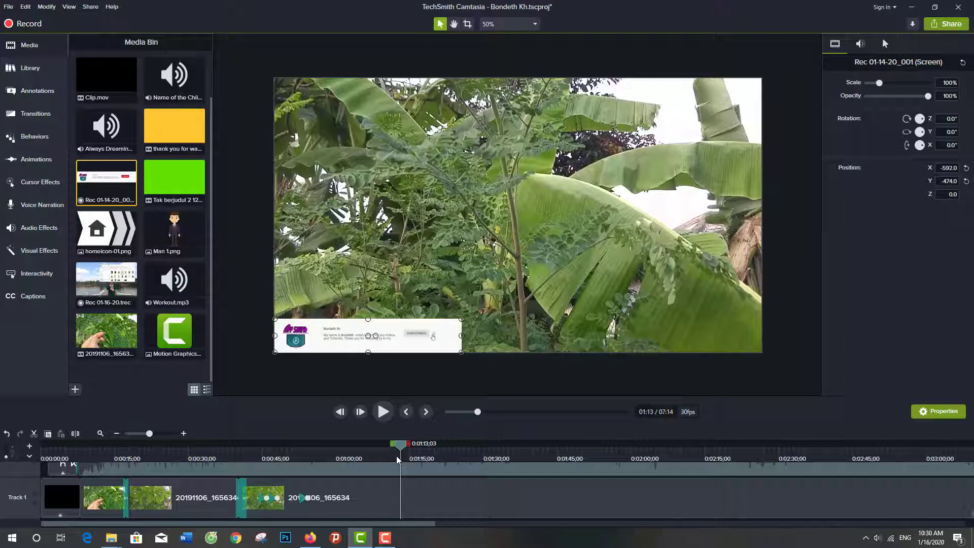
left_click(383, 412)
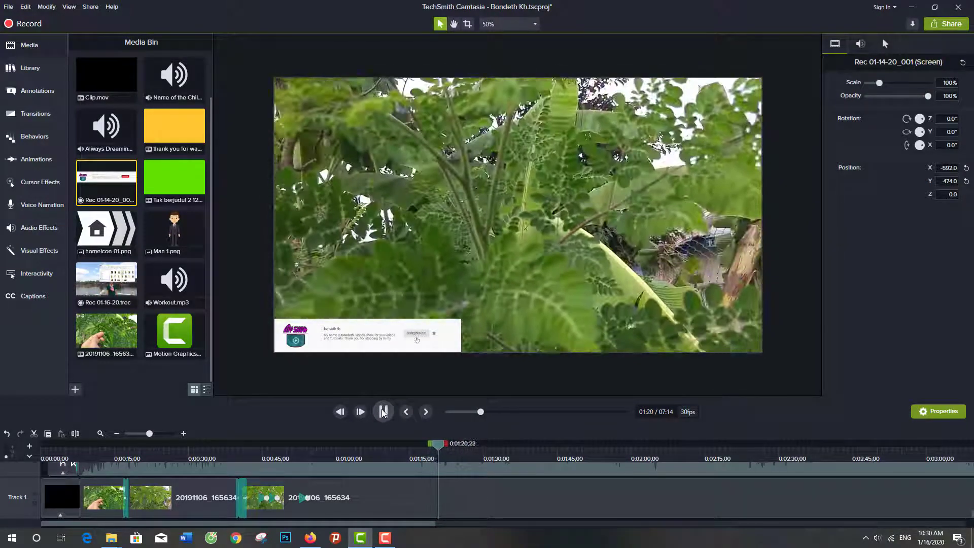
left_click(383, 412)
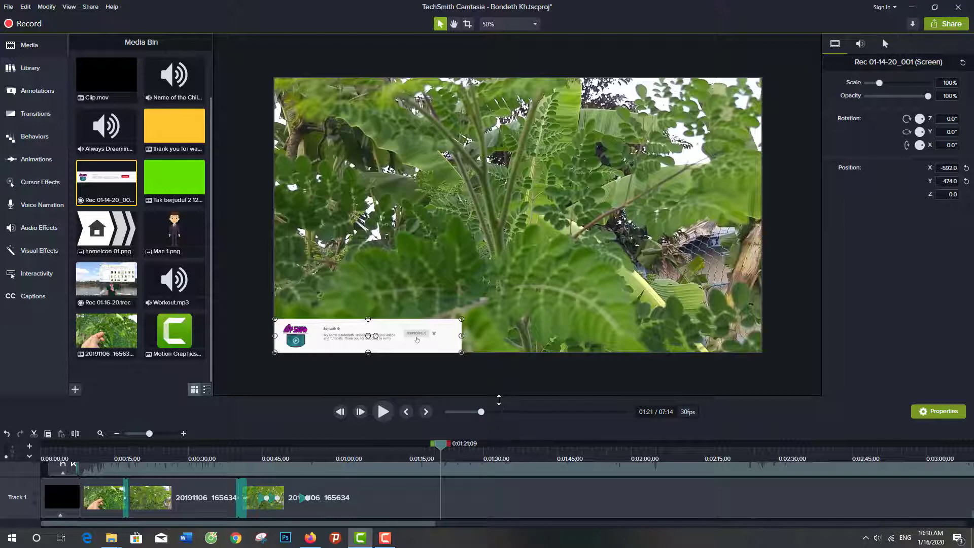
left_click_drag(499, 400, 498, 212)
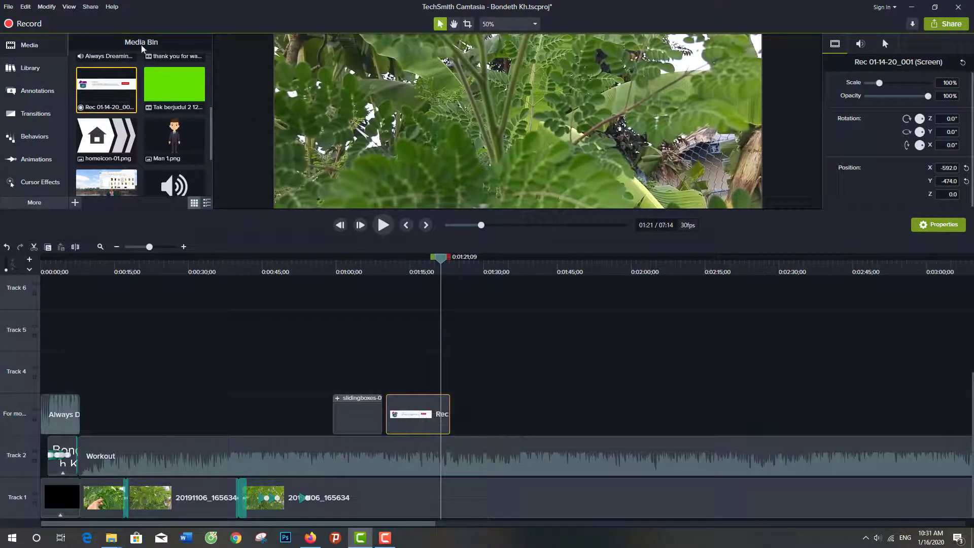
- Add the Tak berjudul 2 green-screen clip to Track 4 at 0:01:12;10 and separate its audio and video
left_click_drag(170, 84, 400, 368)
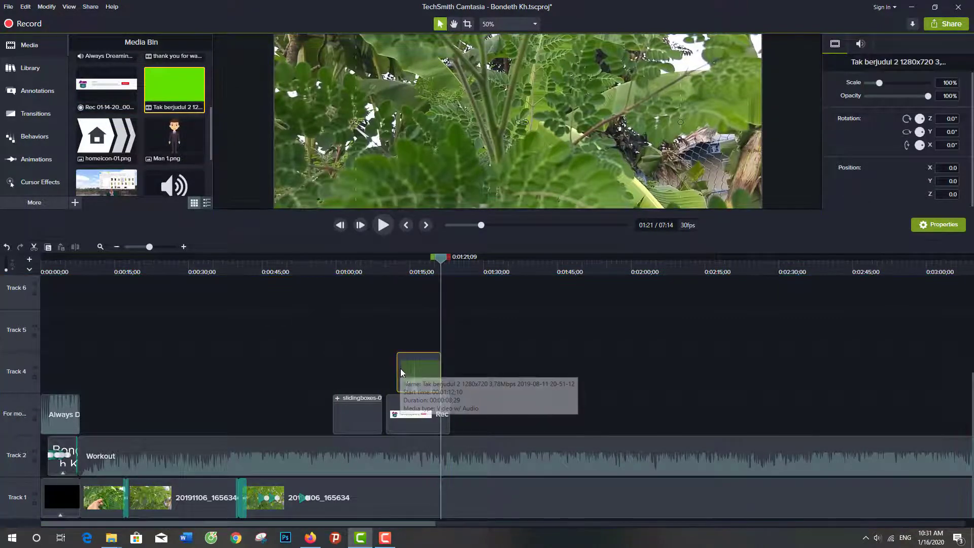
right_click(406, 369)
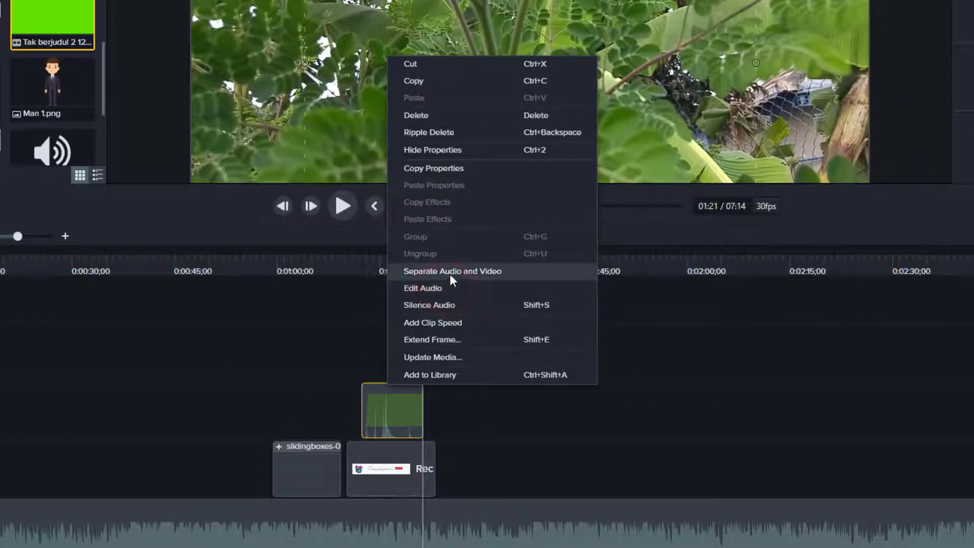
left_click(420, 272)
- Delete the separated green video part and move its audio down to Track 4, above the Rec 01-14-20_001 clip
left_click(393, 417)
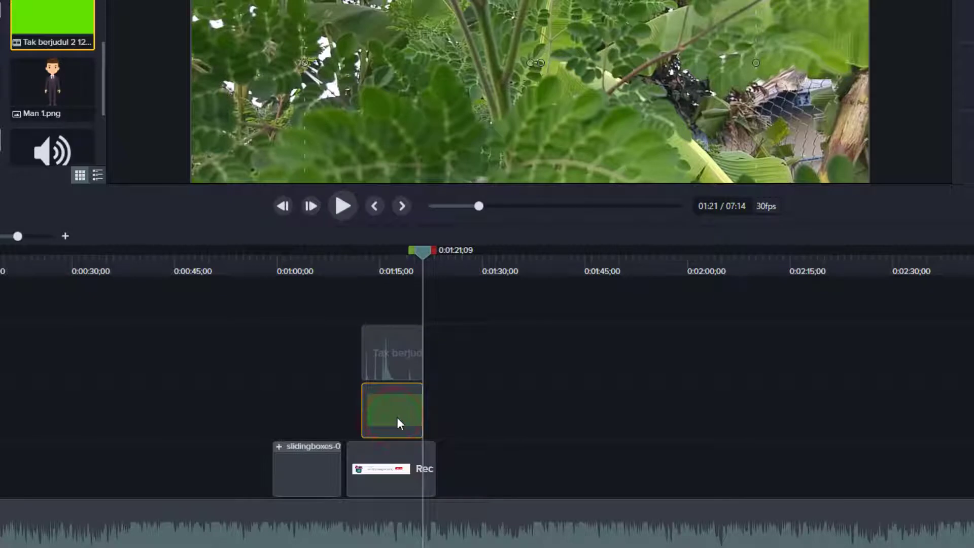
key("Delete")
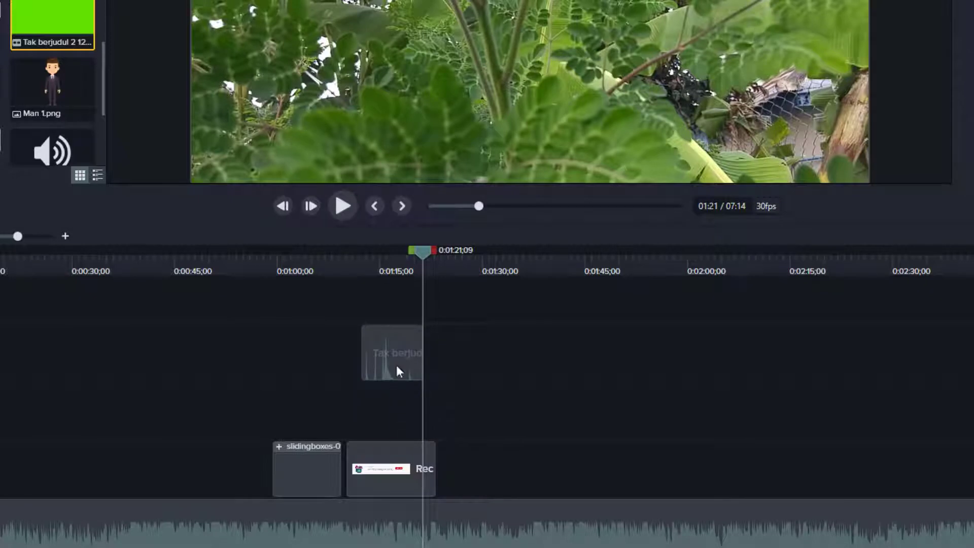
left_click_drag(395, 364, 401, 413)
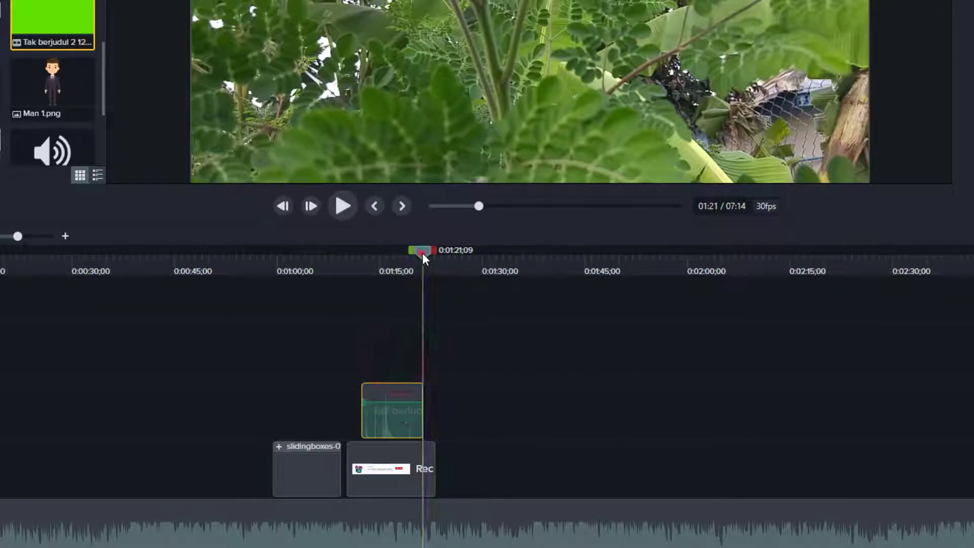
- Play the Tak berjudul 2 audio from 0:01:15;16 and set the canvas zoom to 25% to show the whole frame
left_click_drag(422, 252, 382, 257)
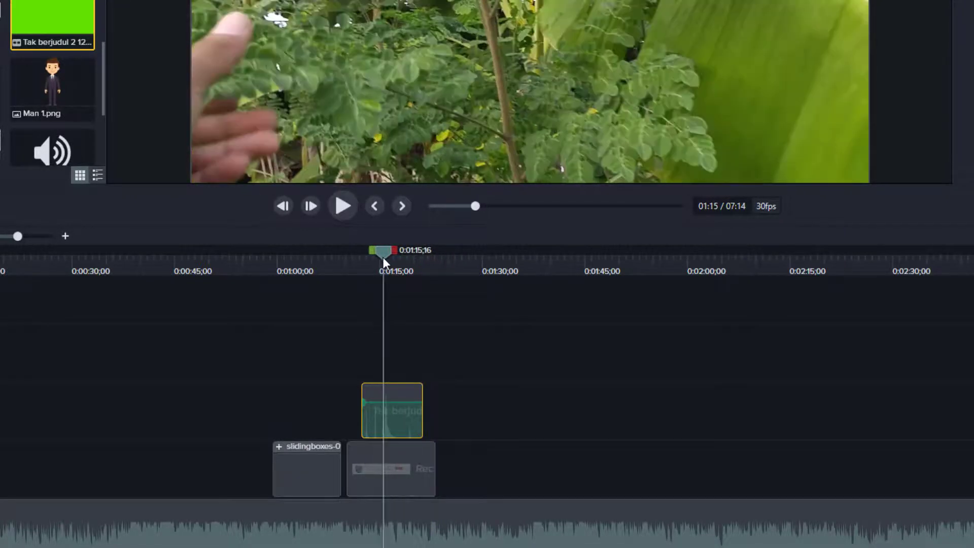
left_click(346, 206)
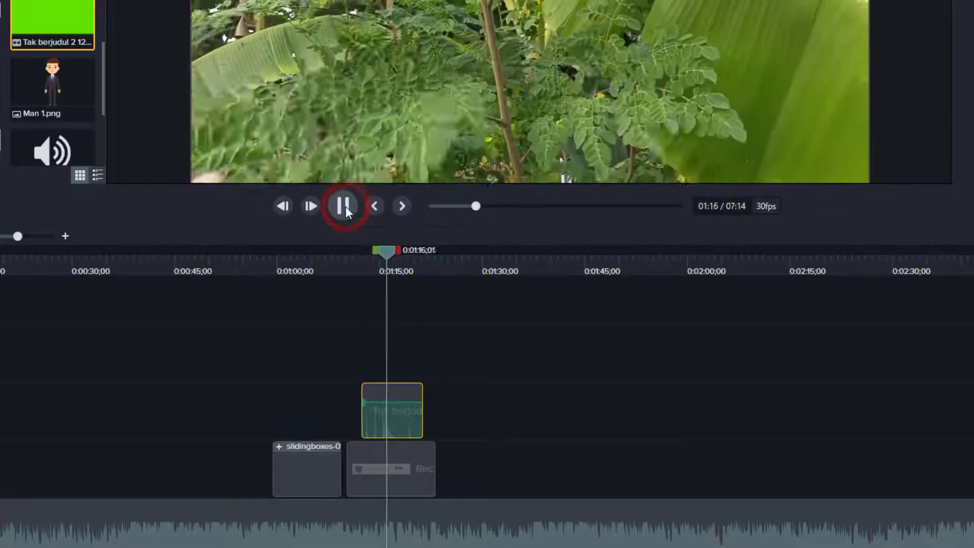
left_click(344, 208)
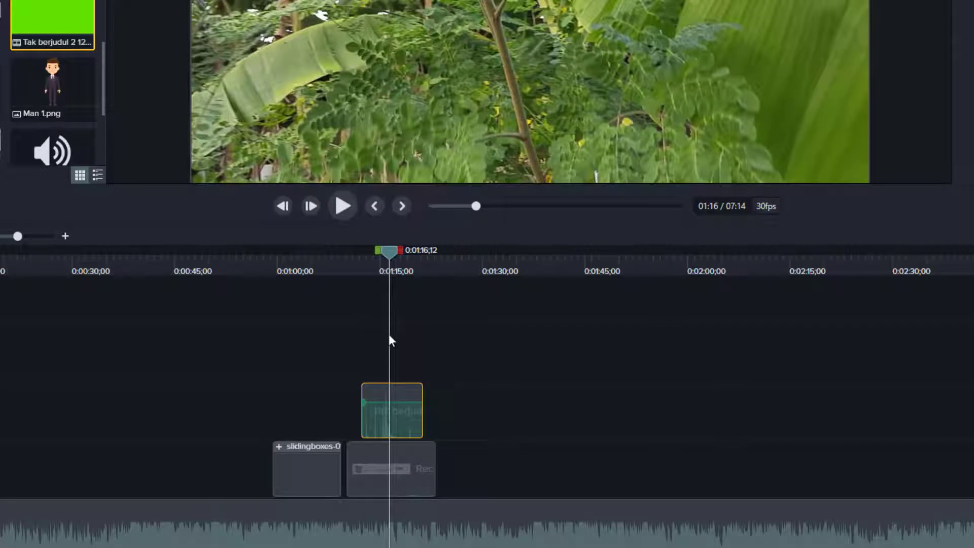
left_click(506, 1)
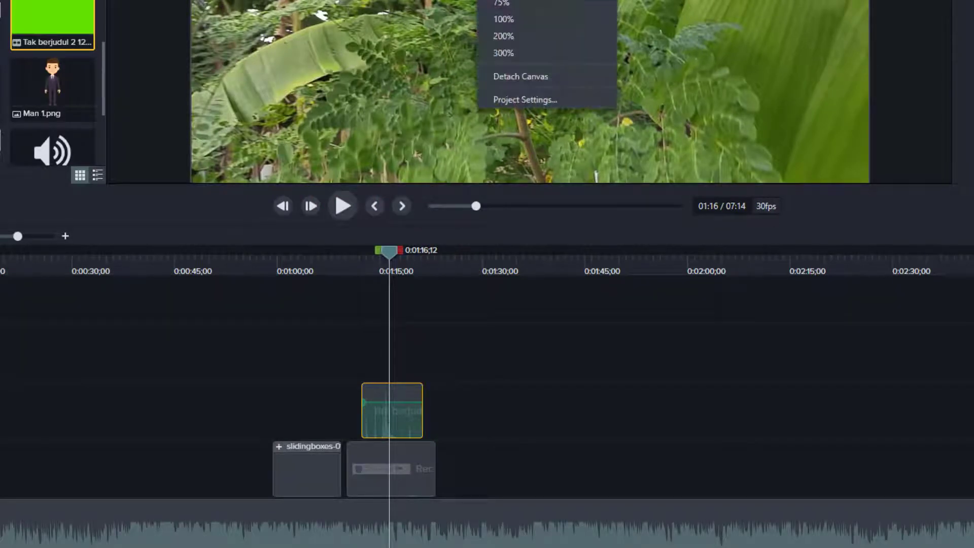
left_click(502, 3)
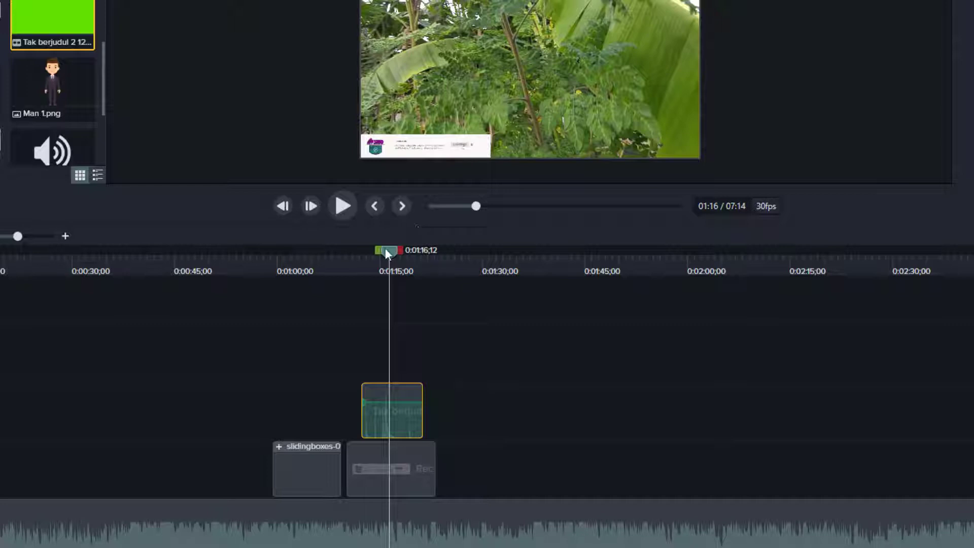
- Shift the Tak berjudul 2 audio slightly earlier on Track 4 and preview its timing against the overlay's cursor clicks
left_click_drag(385, 251, 380, 249)
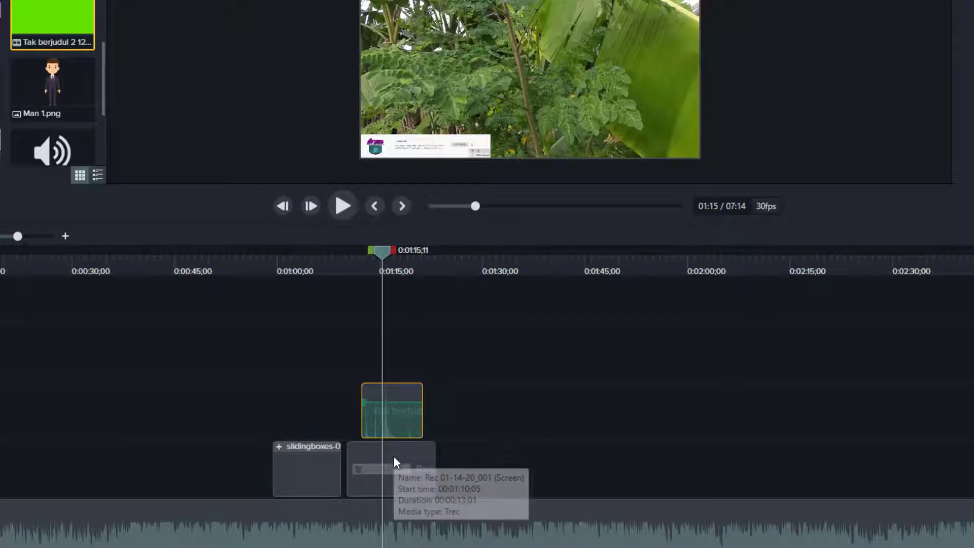
left_click(395, 419)
left_click_drag(394, 417, 392, 417)
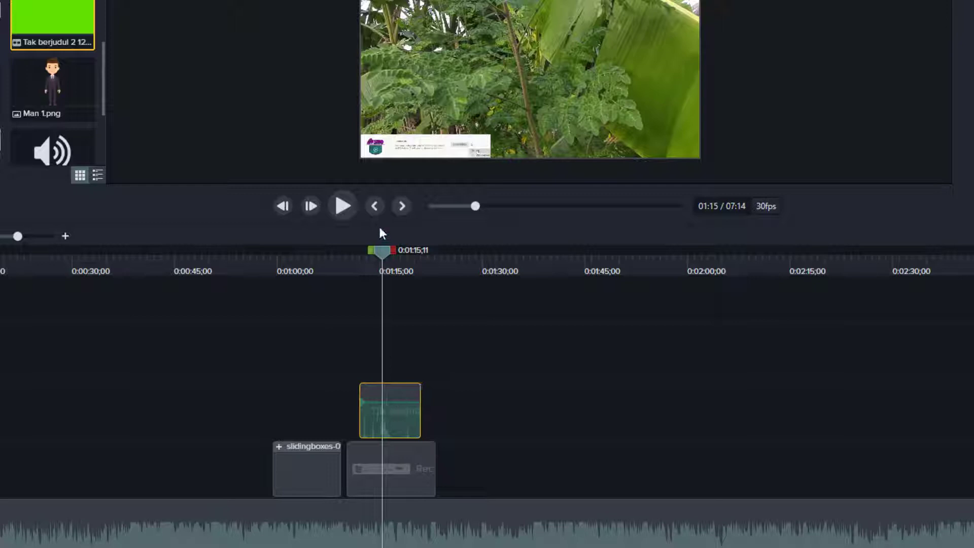
left_click(349, 203)
left_click(349, 200)
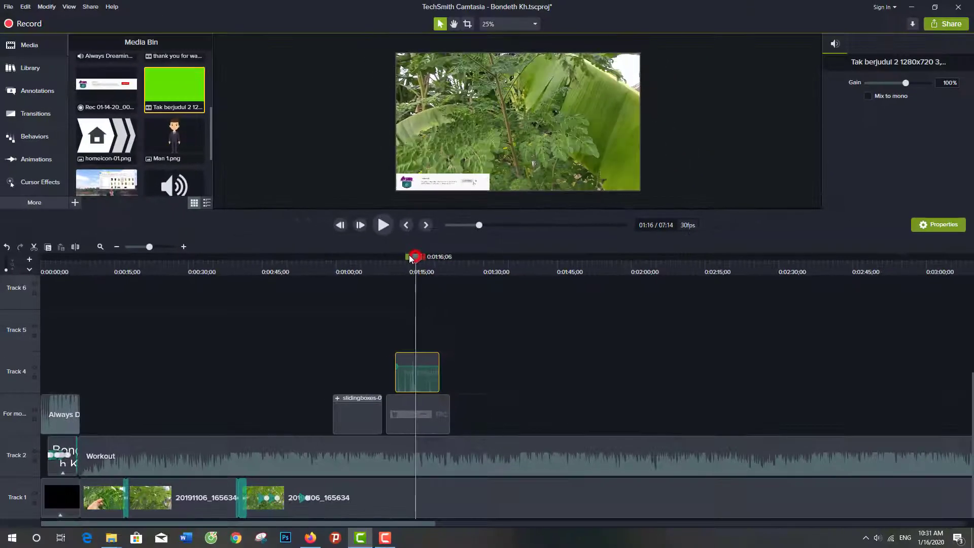
left_click_drag(370, 248, 348, 248)
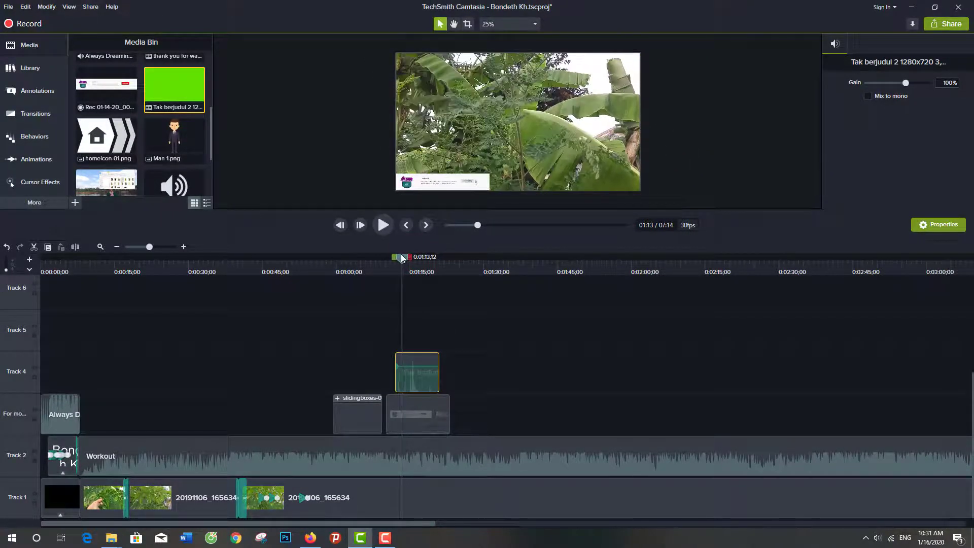
left_click(384, 224)
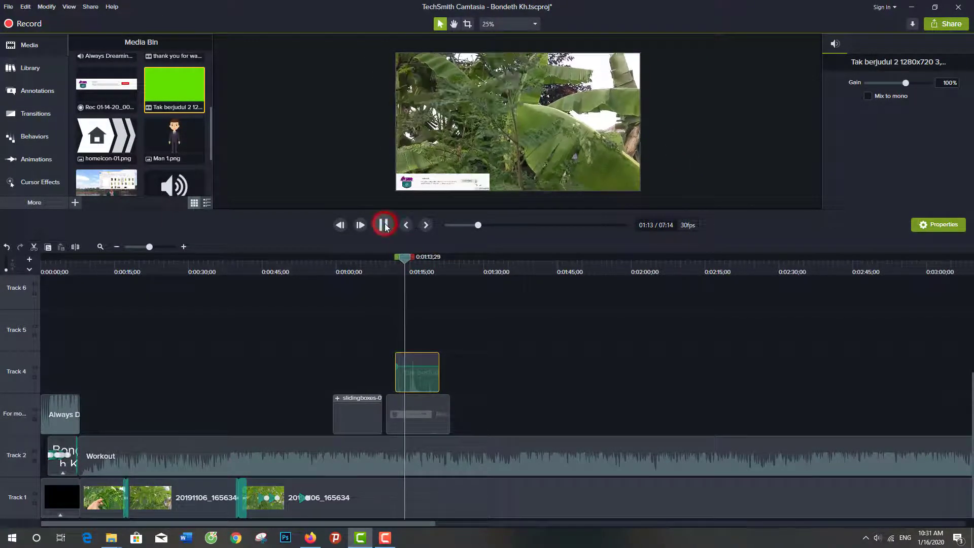
left_click(384, 224)
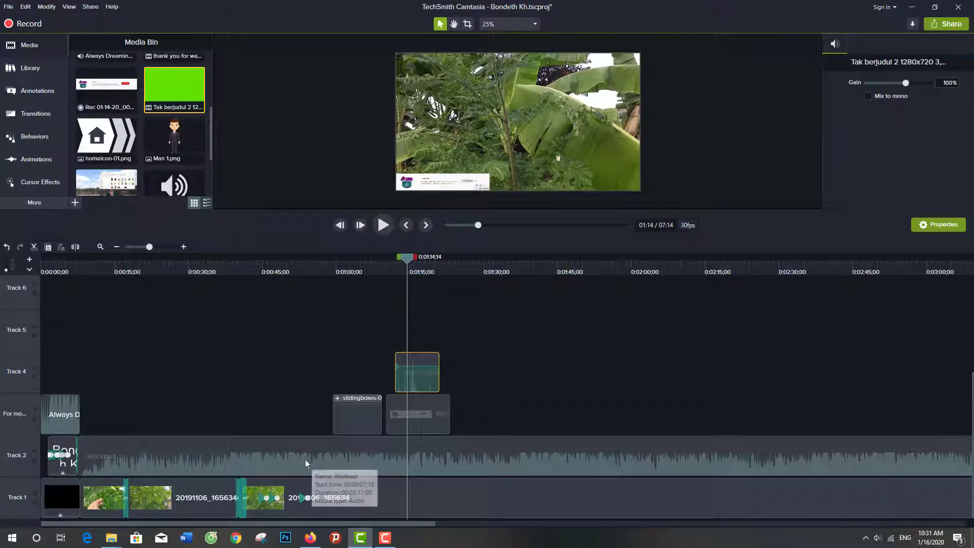
- Turn off Track 2 with the Workout music and preview the click sound around 0:01:15;02
left_click(121, 457)
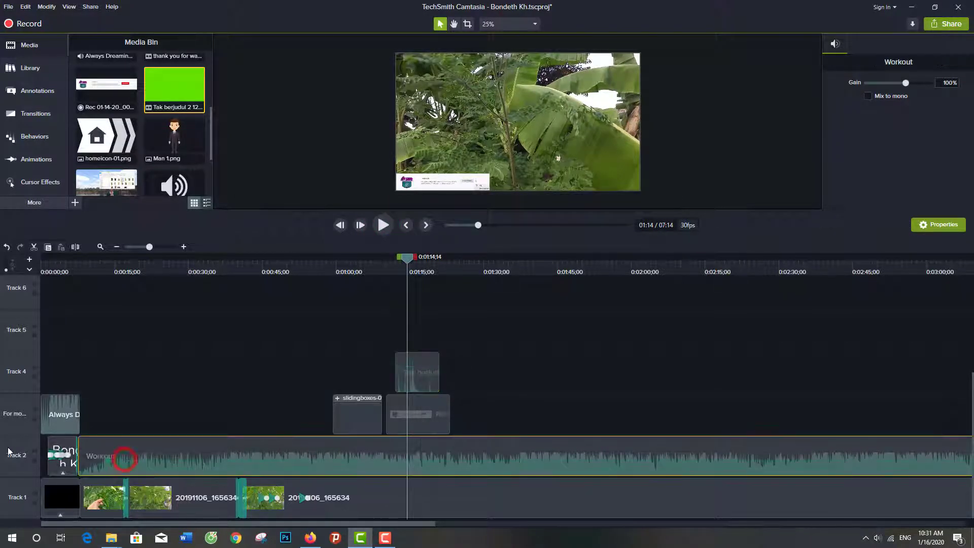
left_click(33, 452)
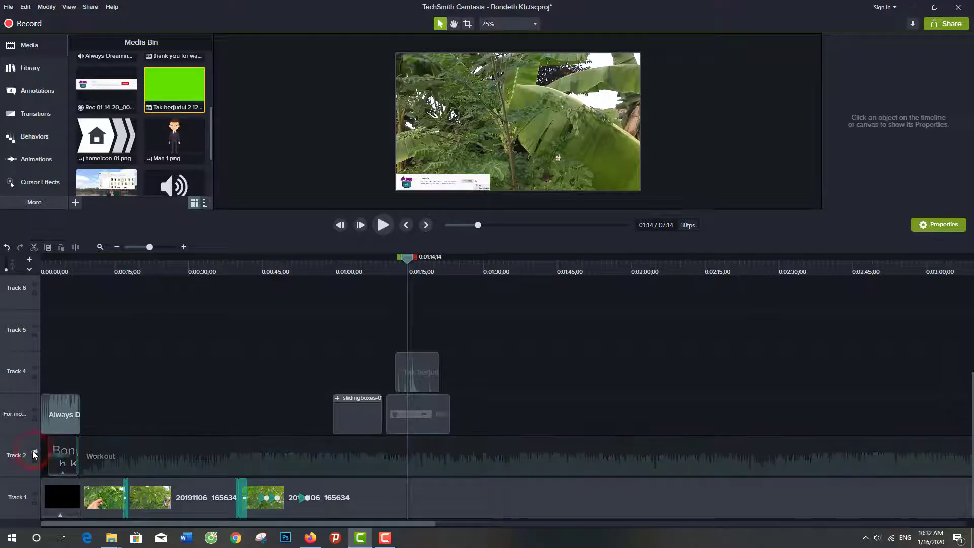
left_click(383, 226)
left_click(306, 192)
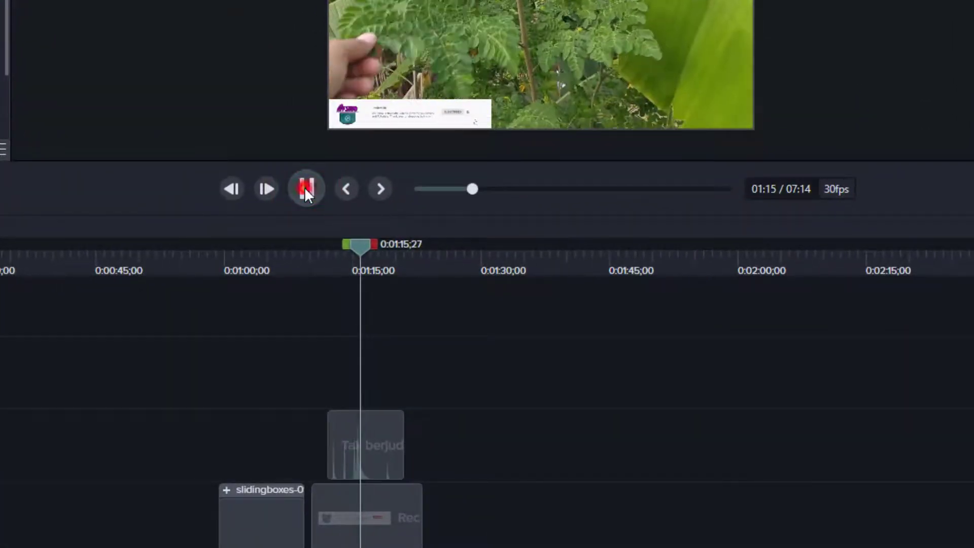
left_click_drag(359, 244, 352, 242)
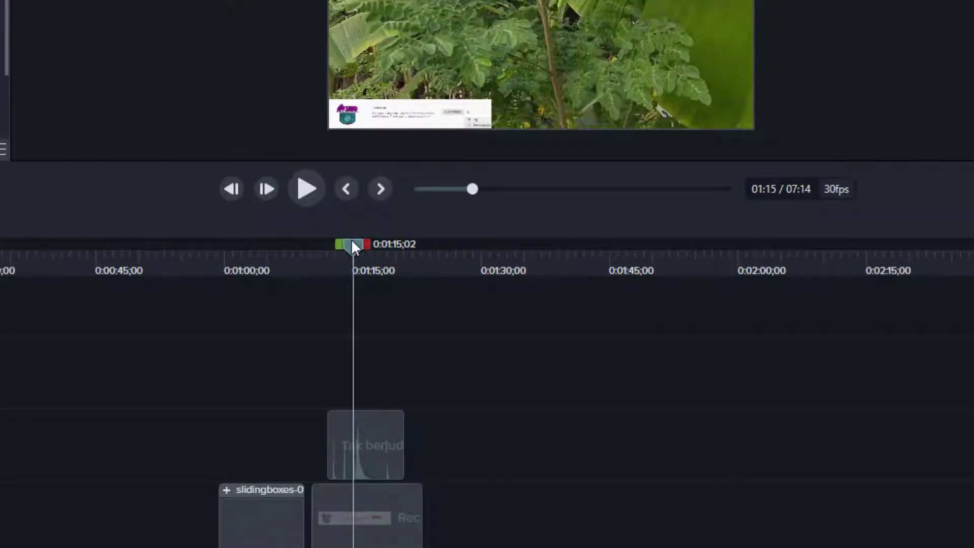
left_click(306, 192)
left_click(306, 192)
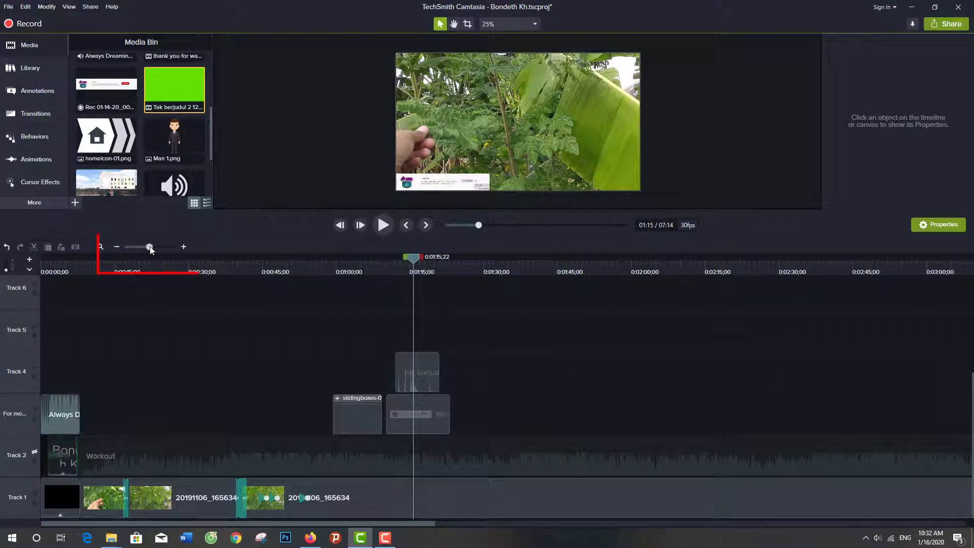
- Preview the click sound from 0:01:15;02 and split the Tak berjudul 2 audio on Track 4 at 0:01:15;09
left_click_drag(151, 247, 160, 249)
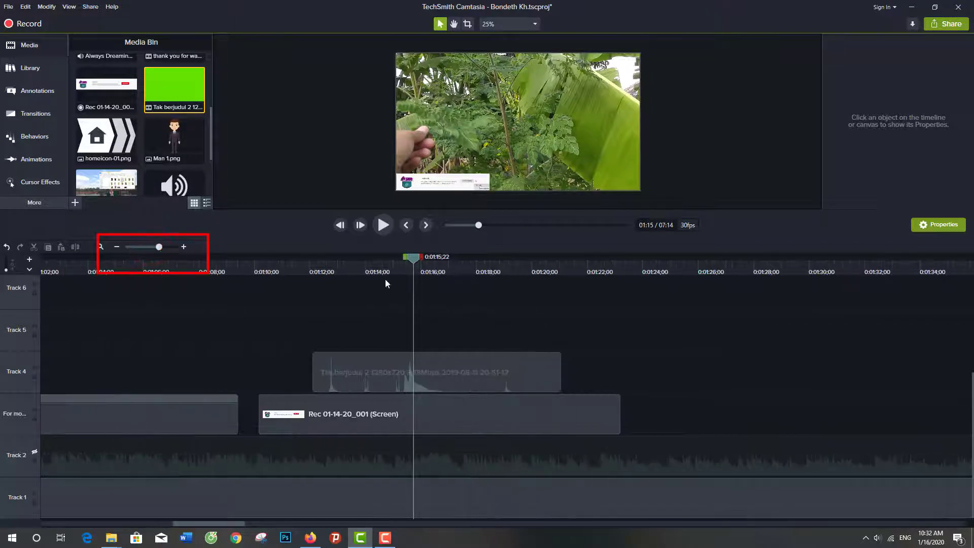
left_click_drag(414, 257, 396, 257)
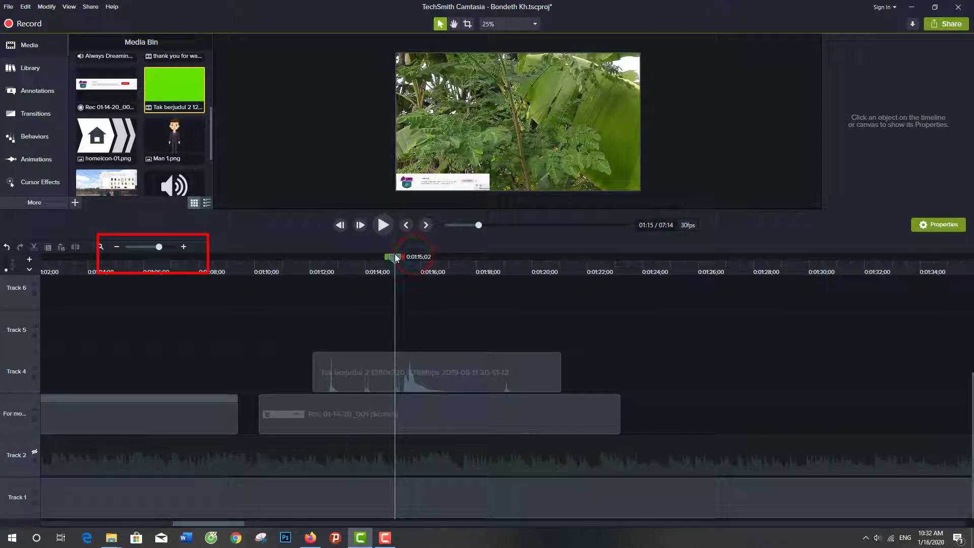
left_click(382, 228)
left_click(382, 227)
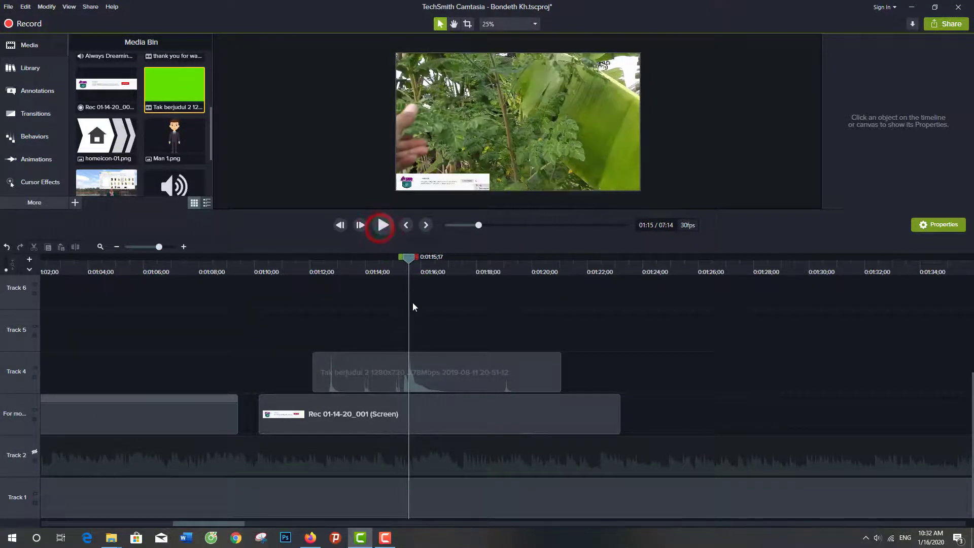
left_click_drag(410, 261, 403, 261)
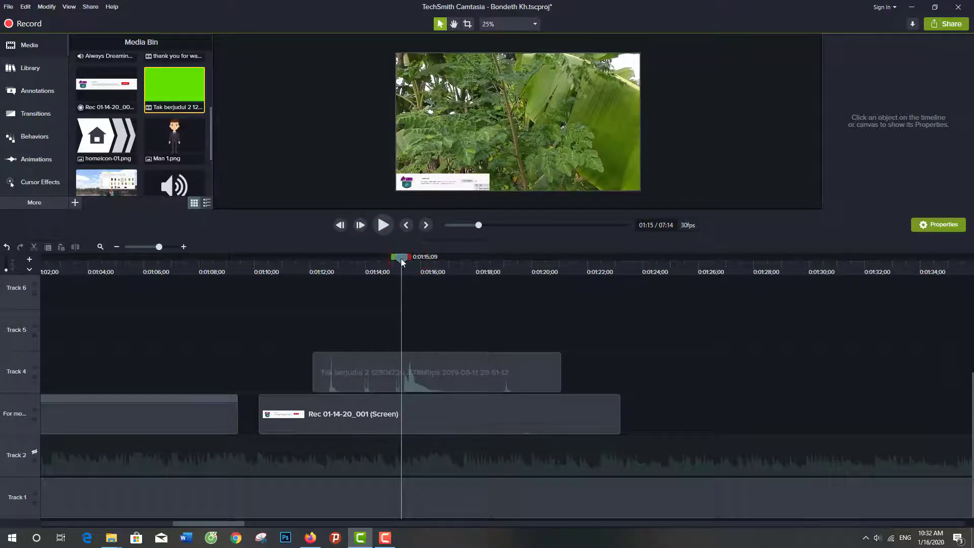
left_click(406, 385)
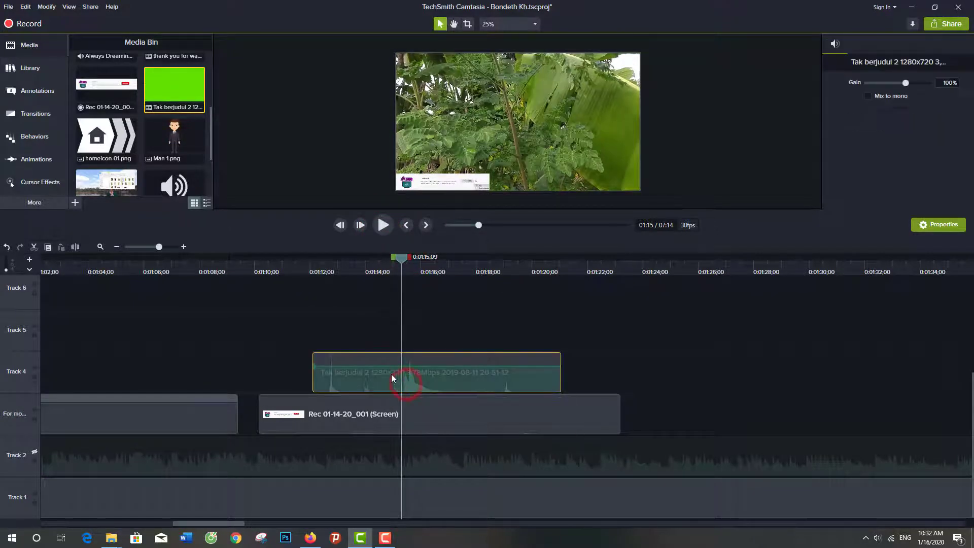
left_click(76, 248)
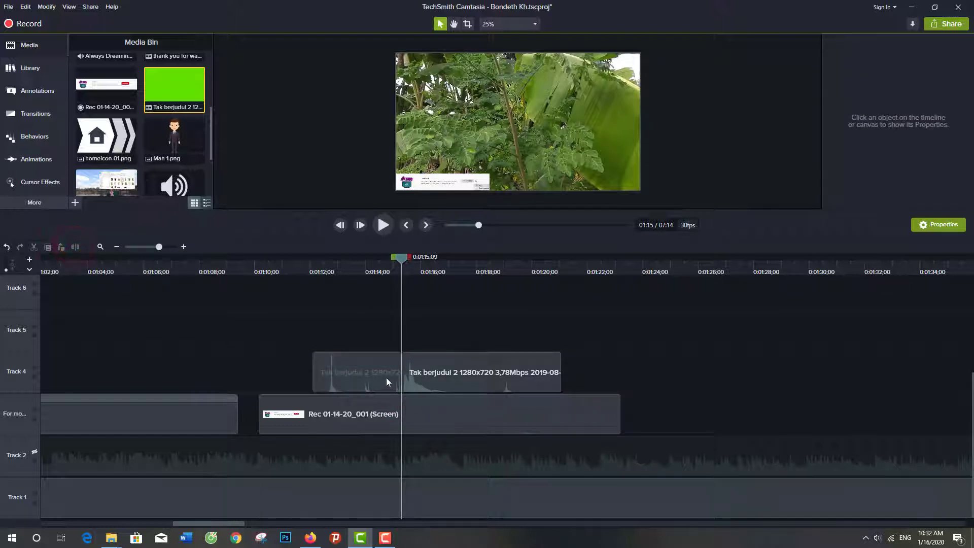
- Split the first Tak berjudul 2 audio part on Track 4 again at 0:01:14;29
left_click_drag(400, 257, 392, 264)
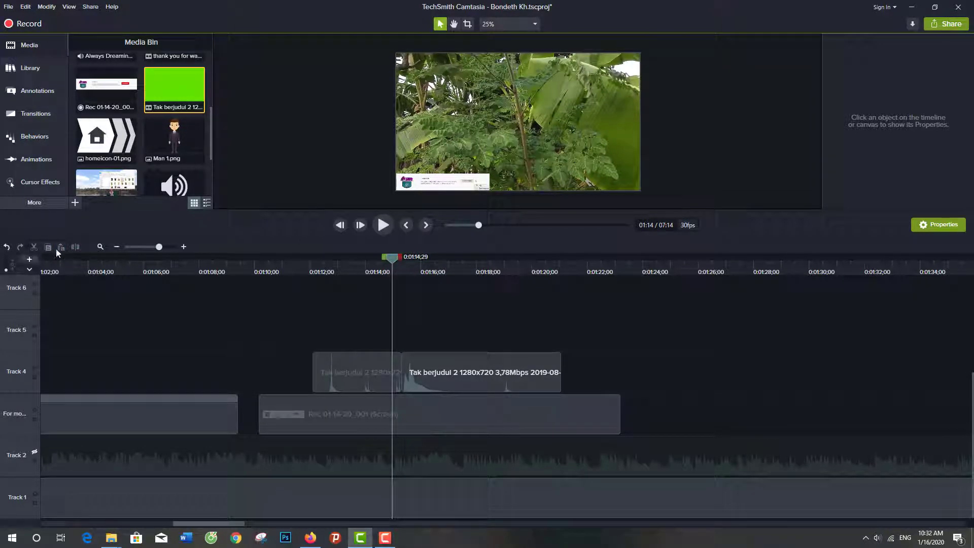
left_click(367, 368)
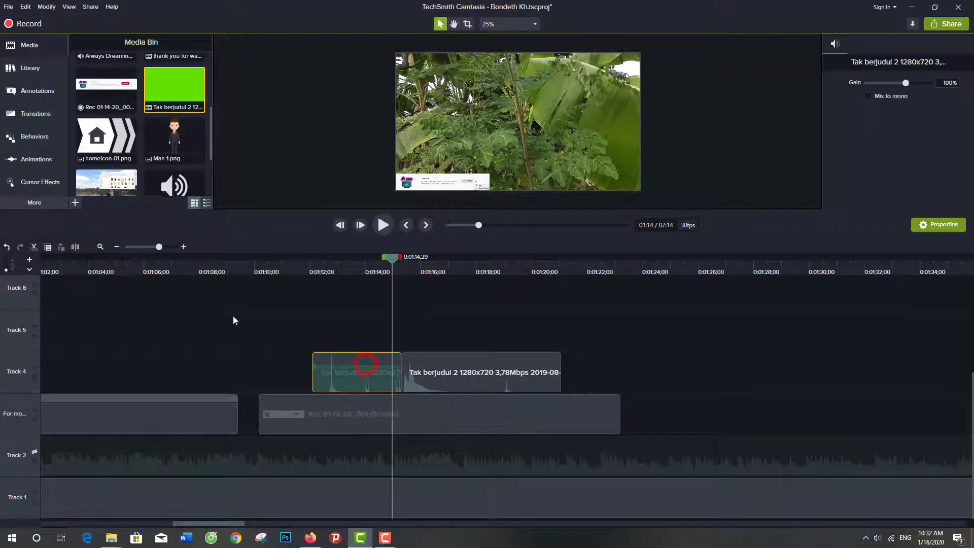
left_click(75, 247)
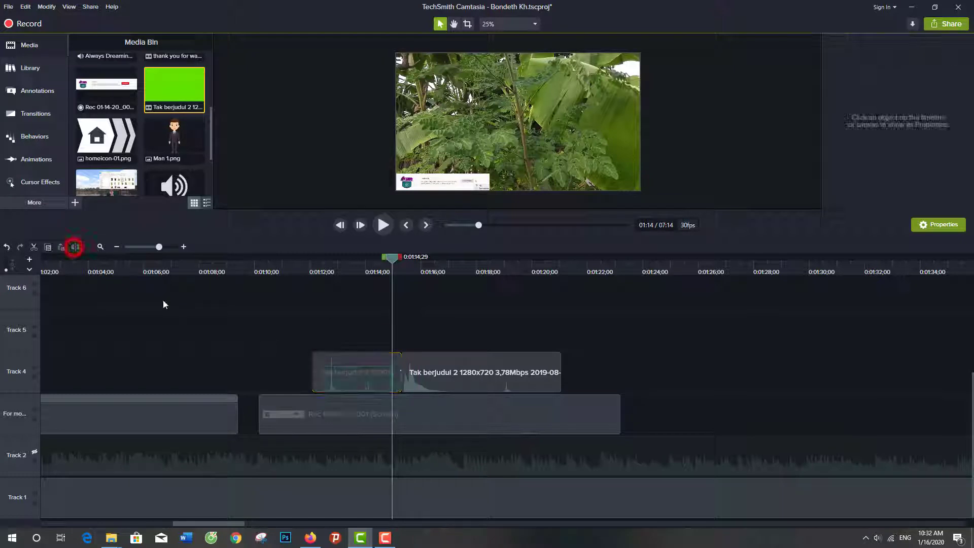
- Move the leading audio piece to the empty area of Track 4 beyond the overlay clip, starting at about 0:01:27
left_click(344, 371)
left_click_drag(318, 369, 184, 328)
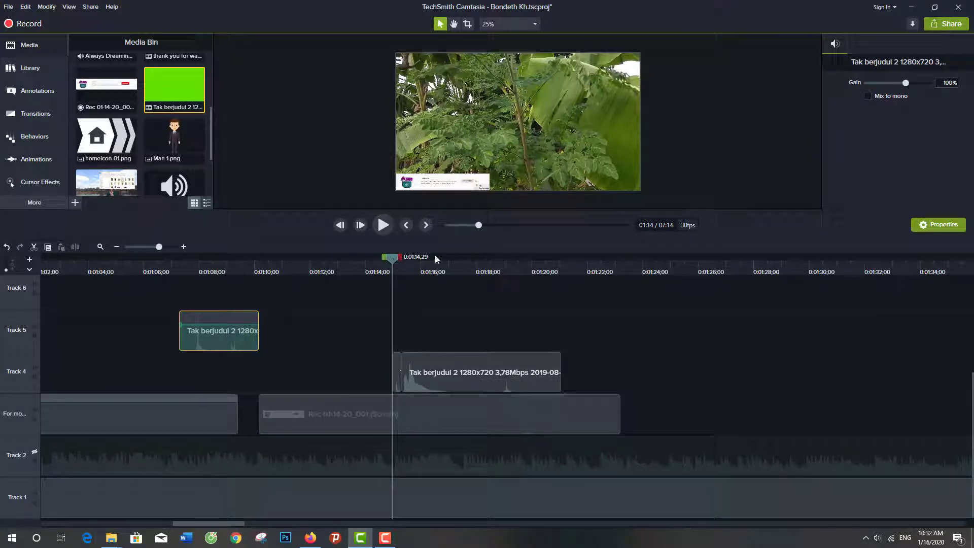
left_click_drag(218, 330, 762, 371)
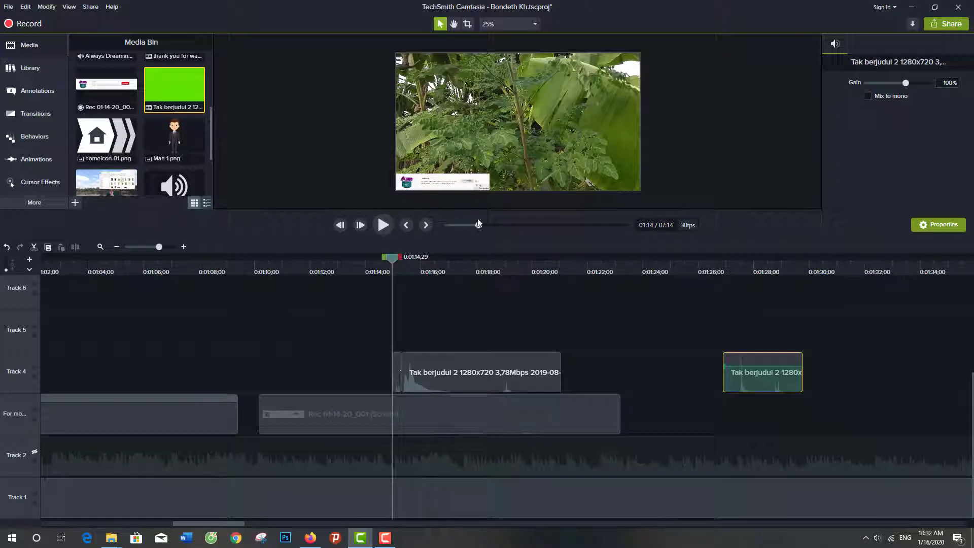
- Set the canvas zoom to 50% and enlarge the canvas area so the subscribe overlay can be seen
left_click(506, 23)
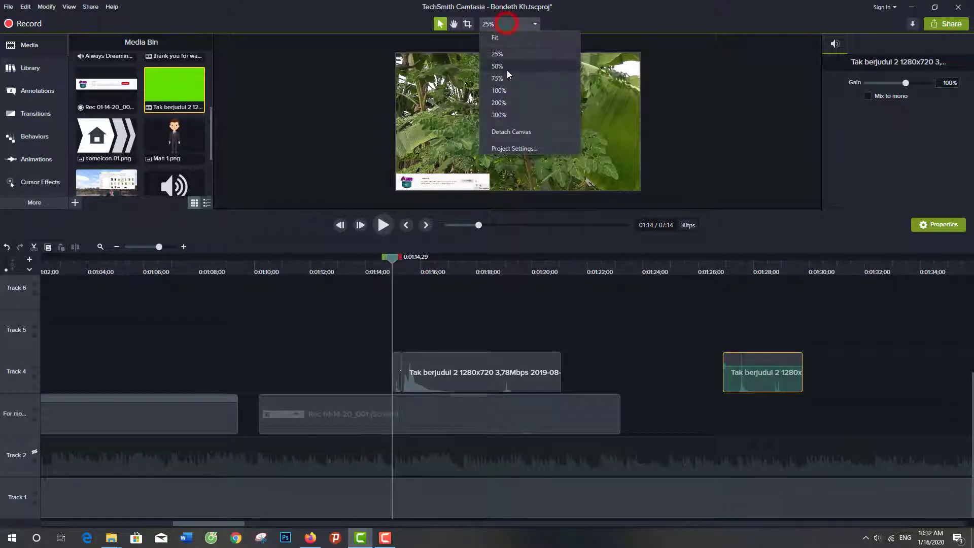
left_click(507, 68)
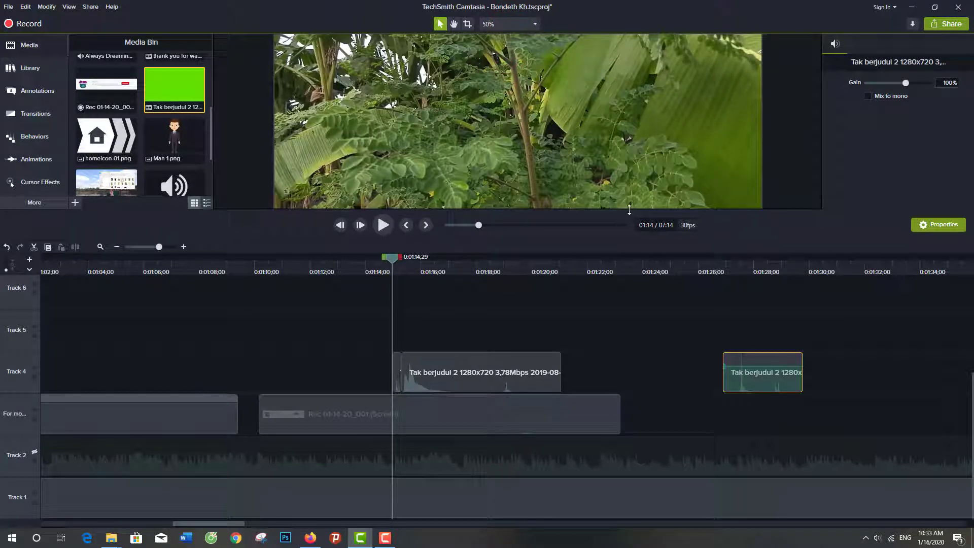
left_click_drag(629, 209, 620, 300)
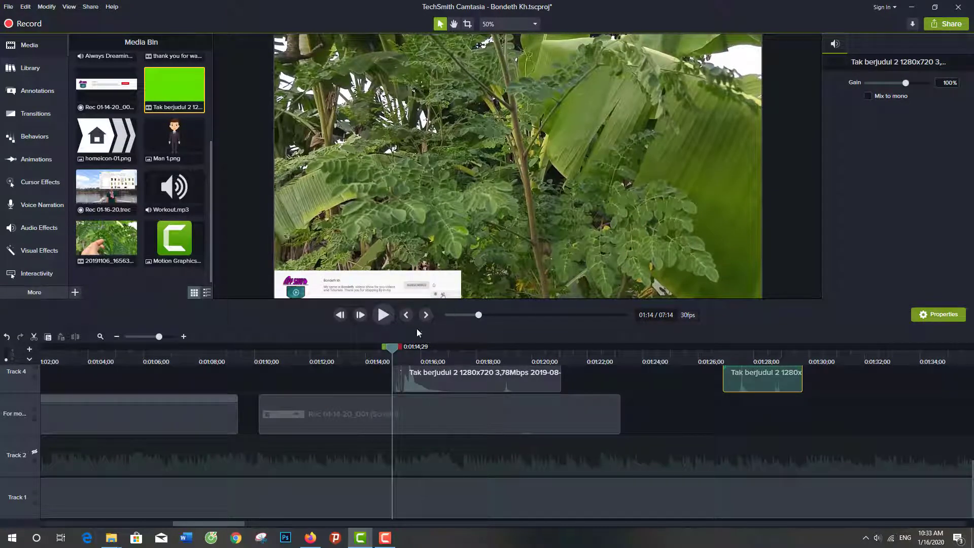
- Move the short click-sound piece on Track 4 to start at 0:01:11;24 and preview it against the overlay's Subscribe click
left_click(381, 316)
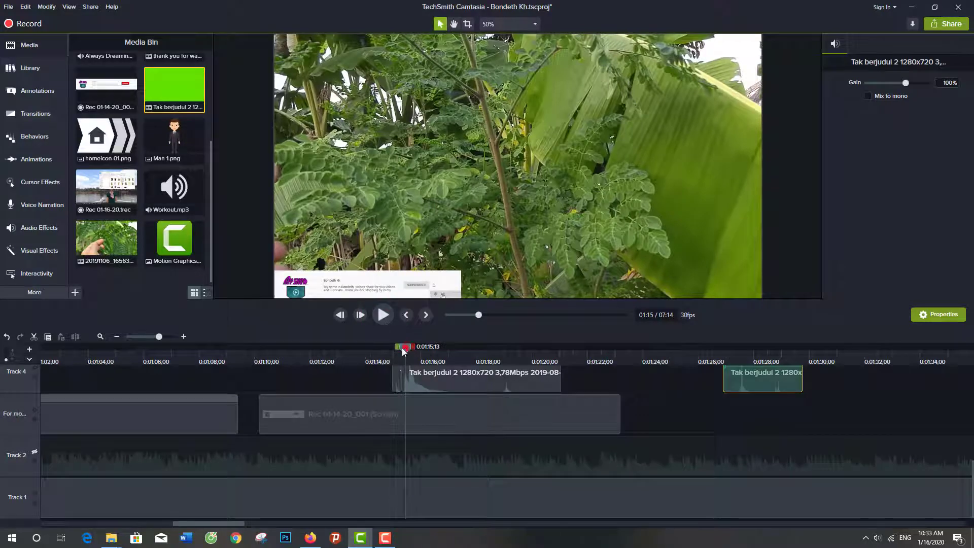
left_click_drag(405, 346, 304, 350)
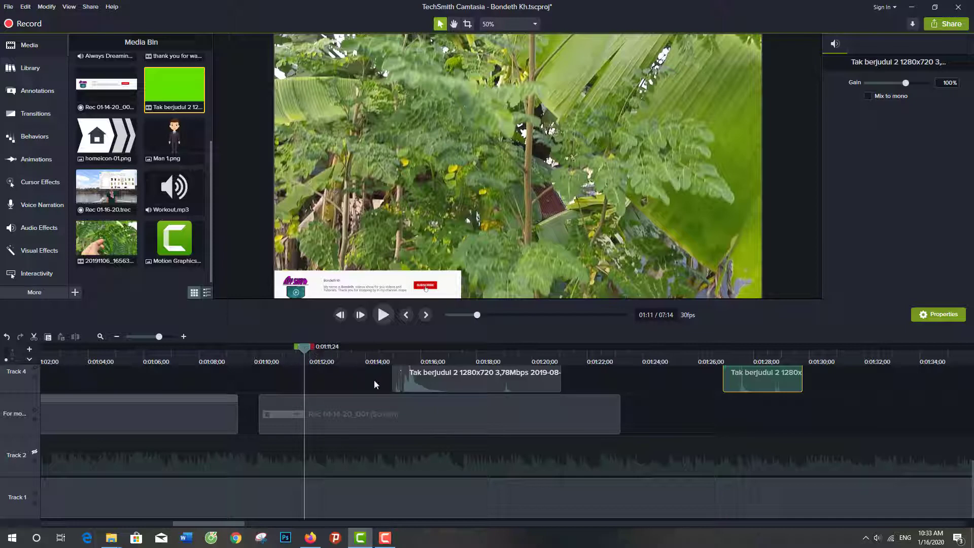
left_click_drag(394, 381, 304, 388)
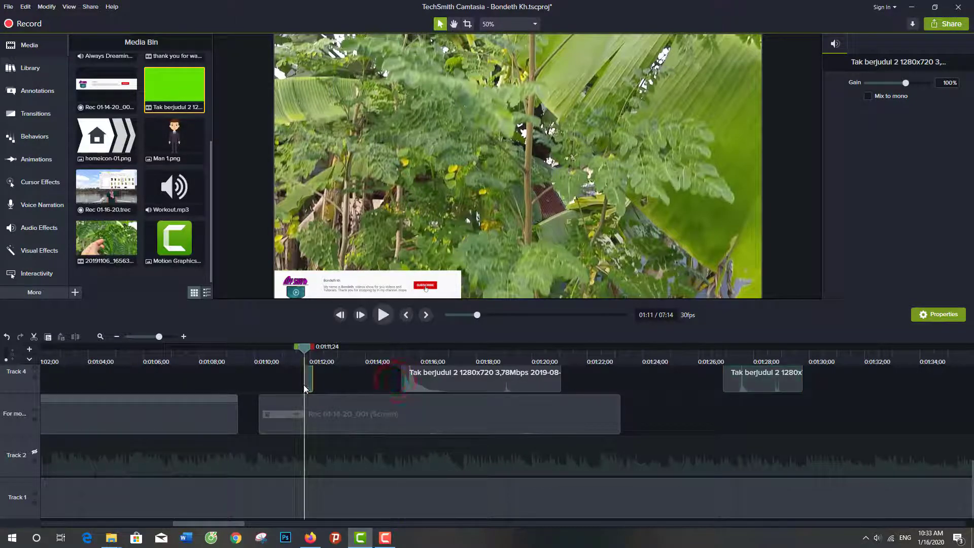
left_click(383, 316)
left_click(383, 318)
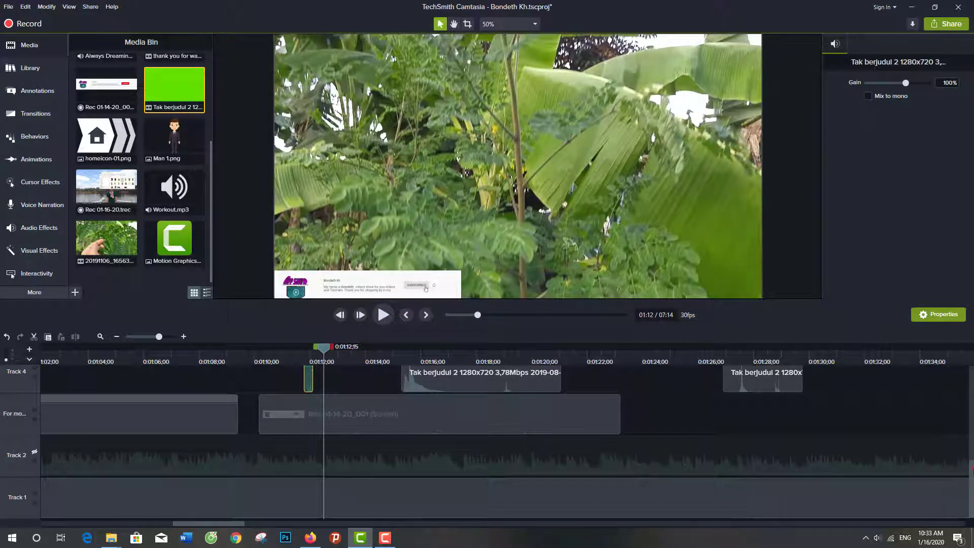
- Play on to the overlay's next click and paste a copy of the short click sound on Track 4 at 0:01:14;02
scroll(970, 467, "up", 2)
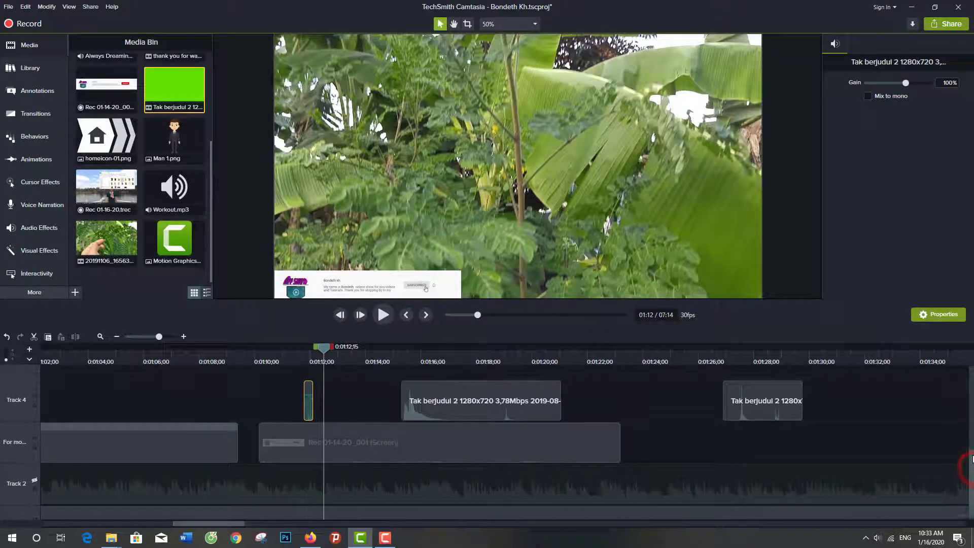
left_click(307, 406)
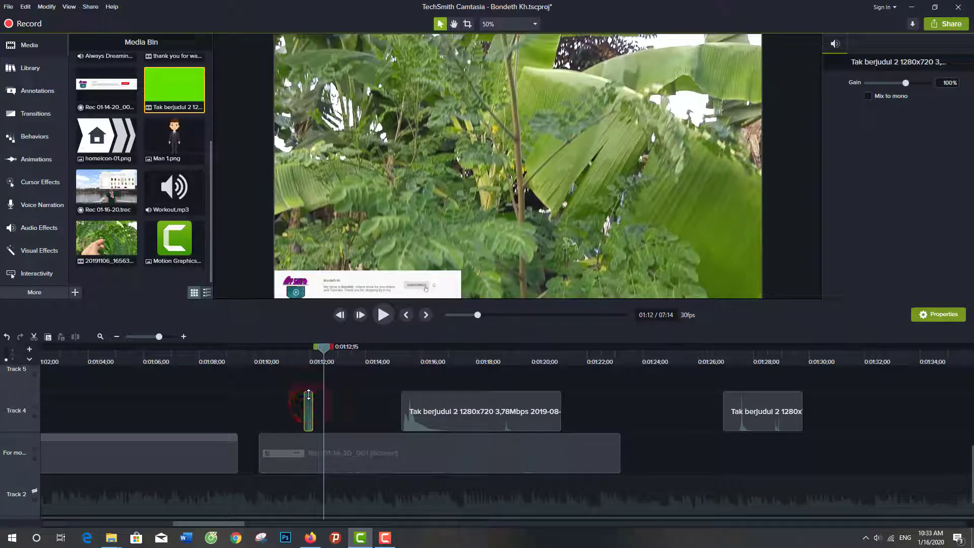
left_click(385, 314)
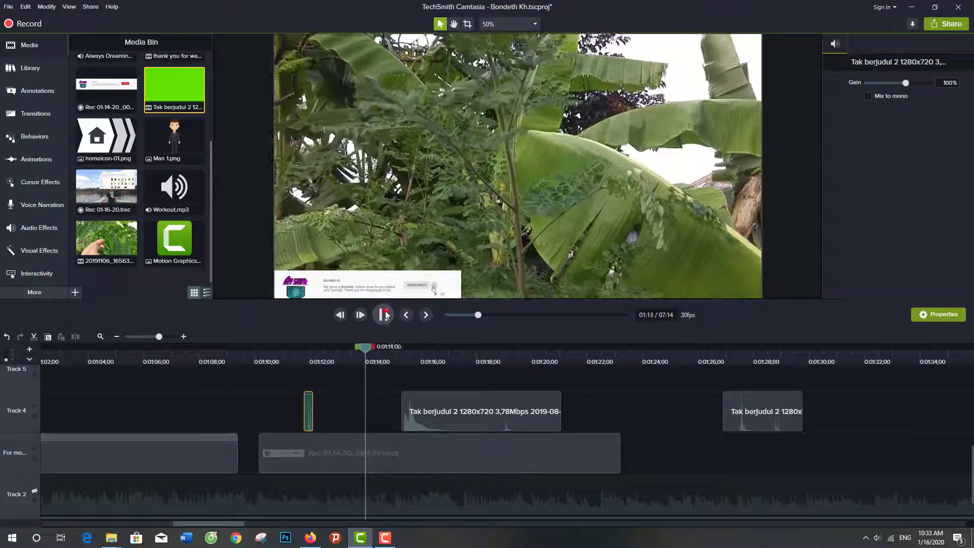
left_click(384, 314)
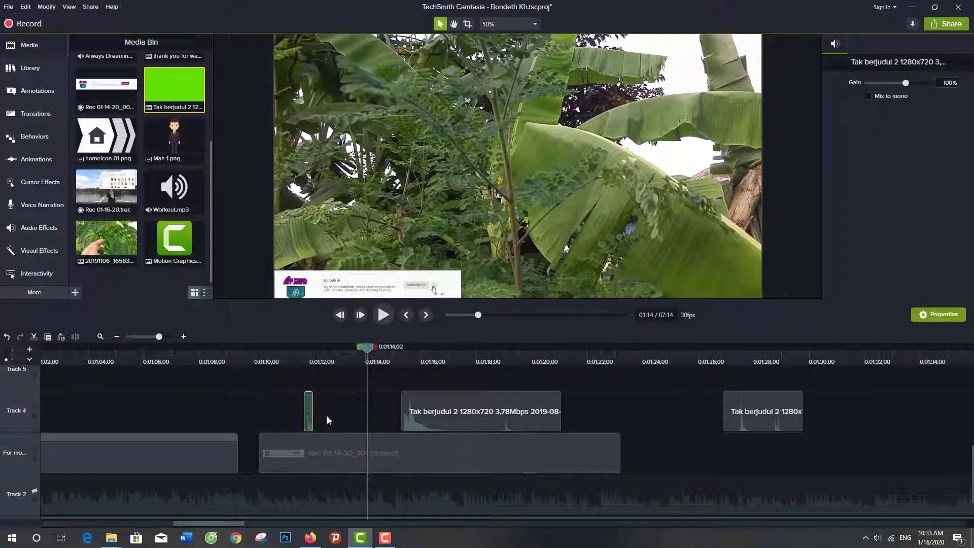
left_click(333, 414)
key("ctrl+v")
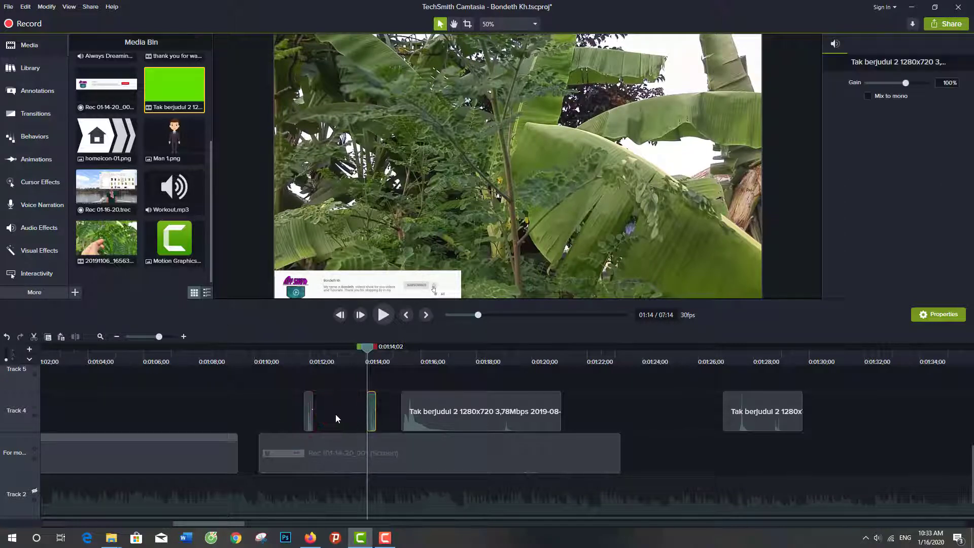
- Try another copy of the short click sound at 0:01:12;00 and delete it
left_click(366, 347)
left_click_drag(366, 347, 313, 353)
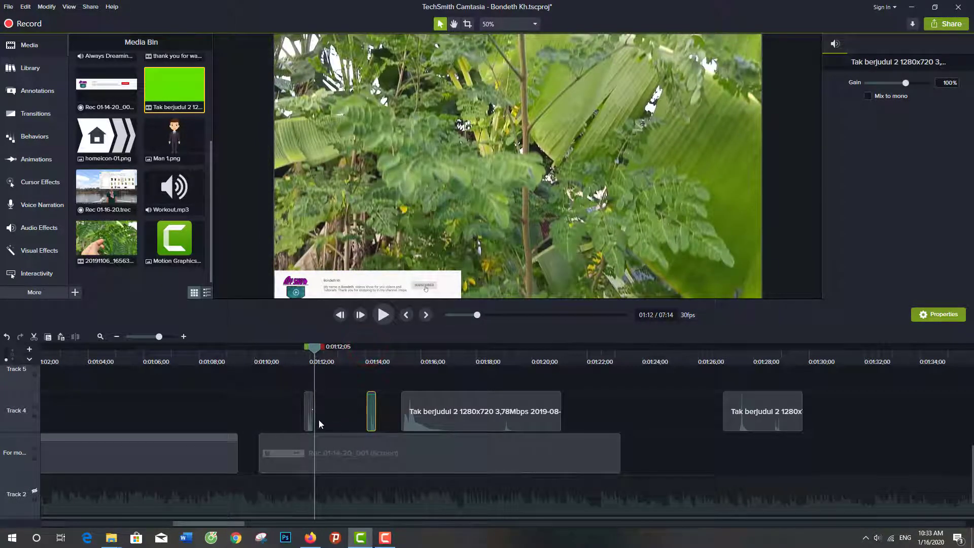
left_click_drag(315, 354, 311, 352)
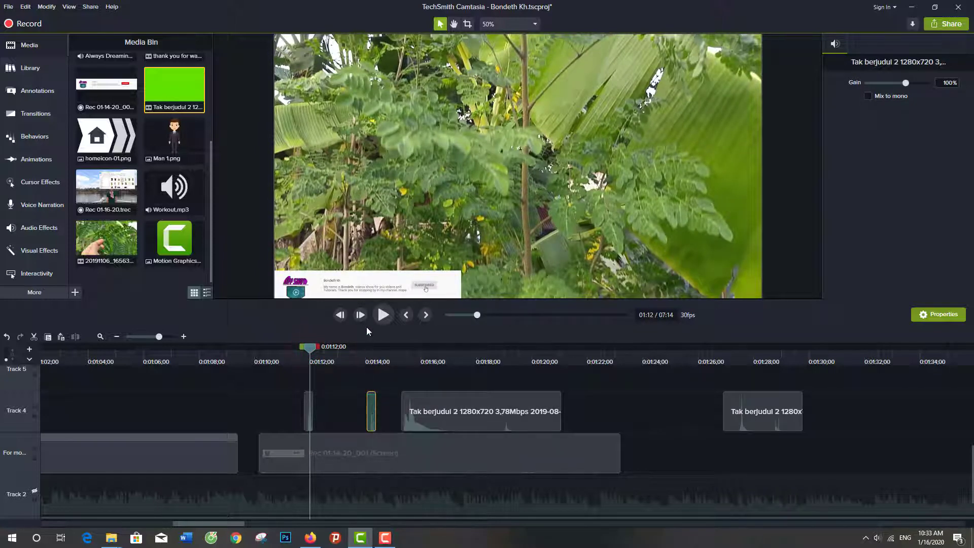
left_click(320, 414)
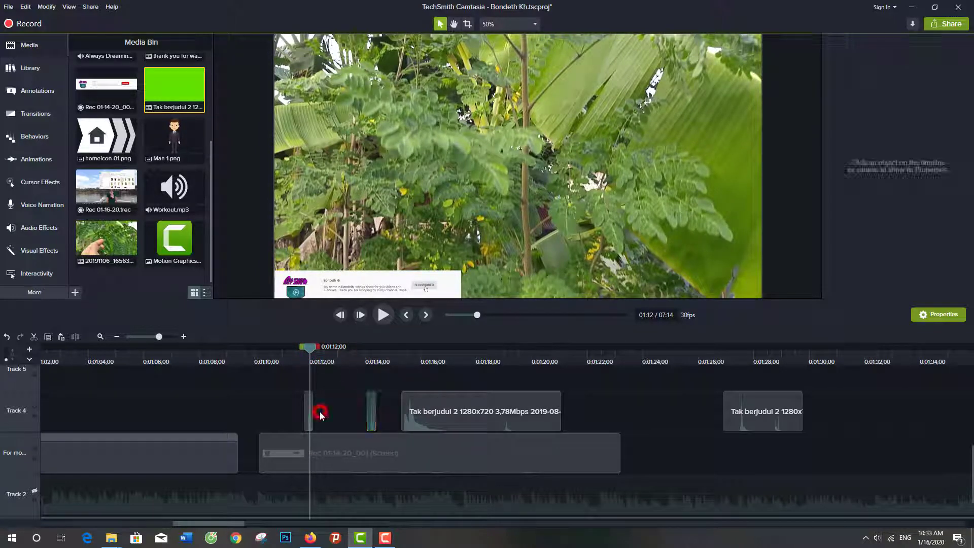
key("ctrl+v")
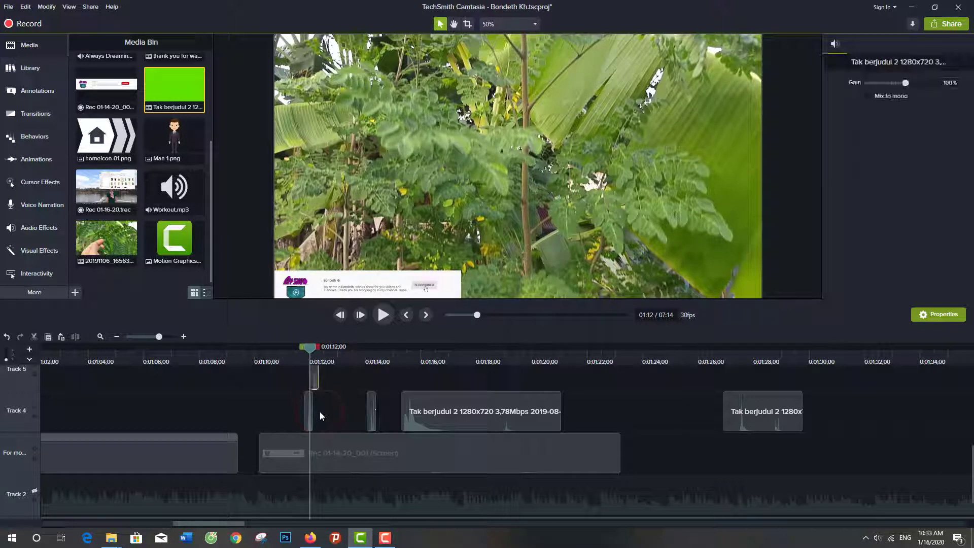
key("Delete")
left_click(313, 380)
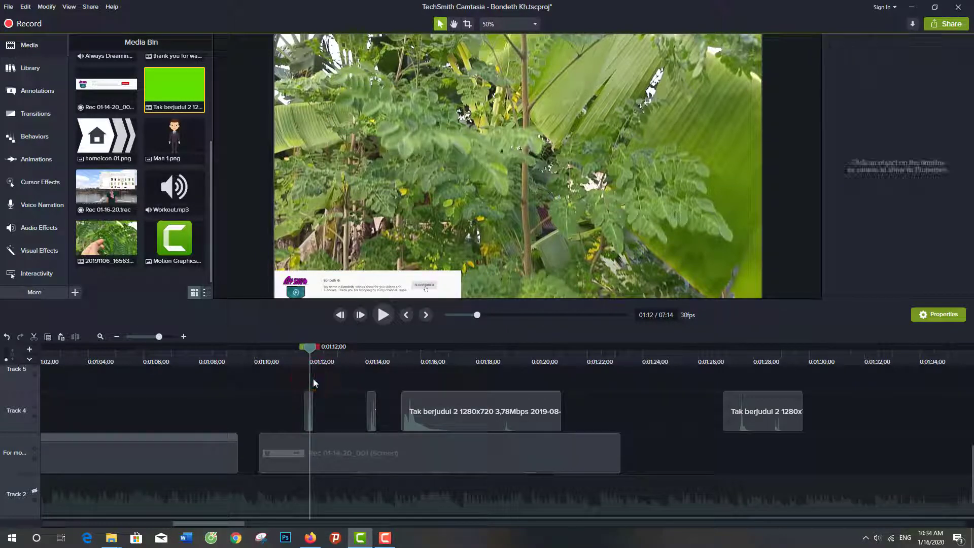
- Preview from 0:01:14;06, split the longer Tak berjudul 2 audio piece at 0:01:17;02 and delete the part behind the split
left_click_drag(311, 353, 371, 370)
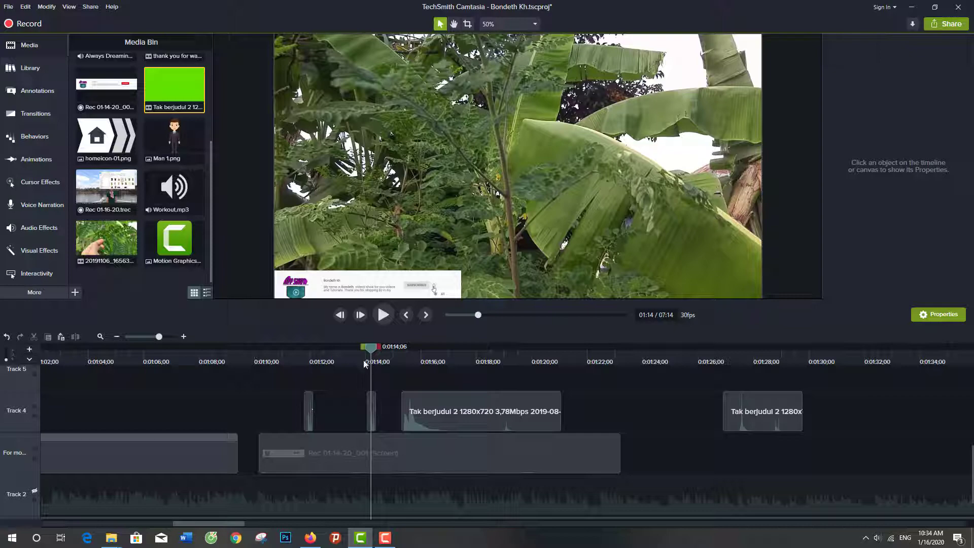
left_click(383, 315)
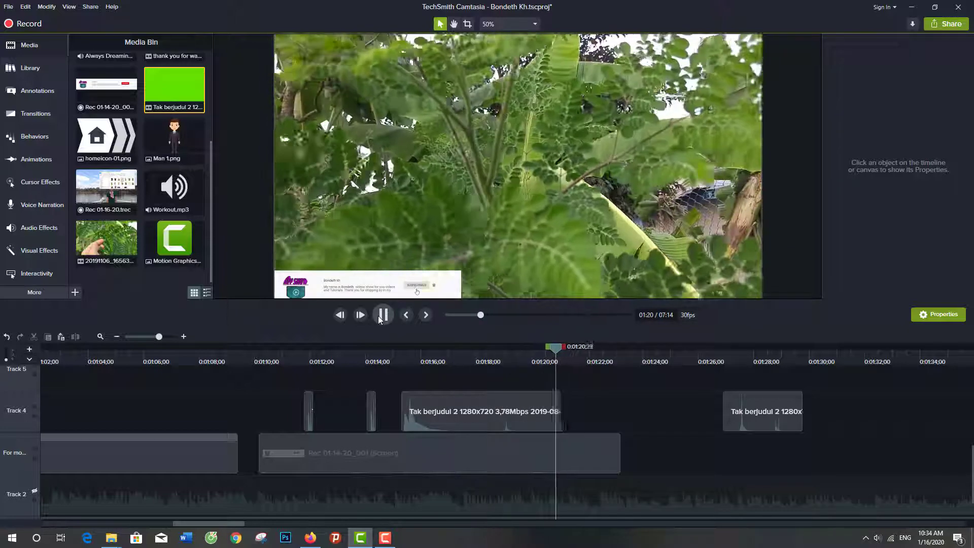
left_click_drag(587, 347, 449, 357)
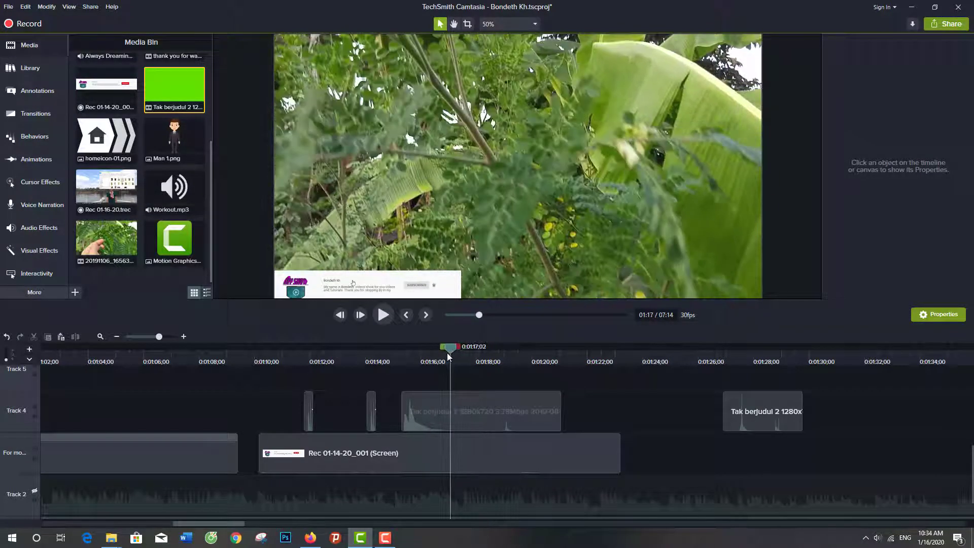
left_click(462, 411)
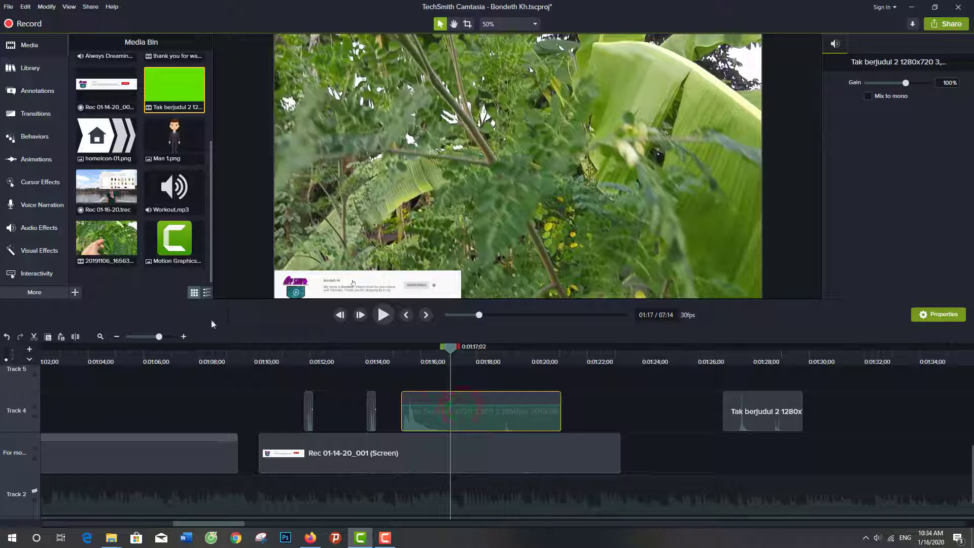
left_click(77, 336)
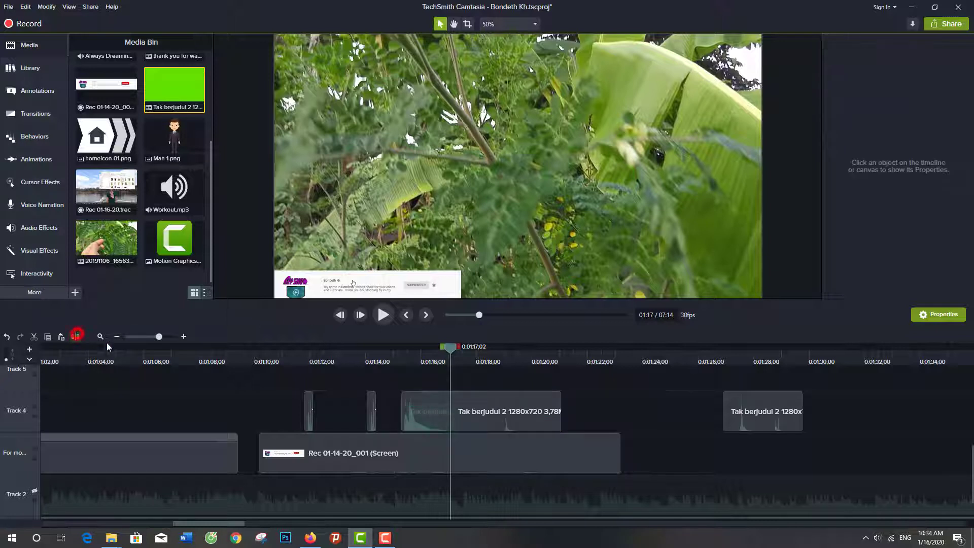
left_click(537, 418)
key("Delete")
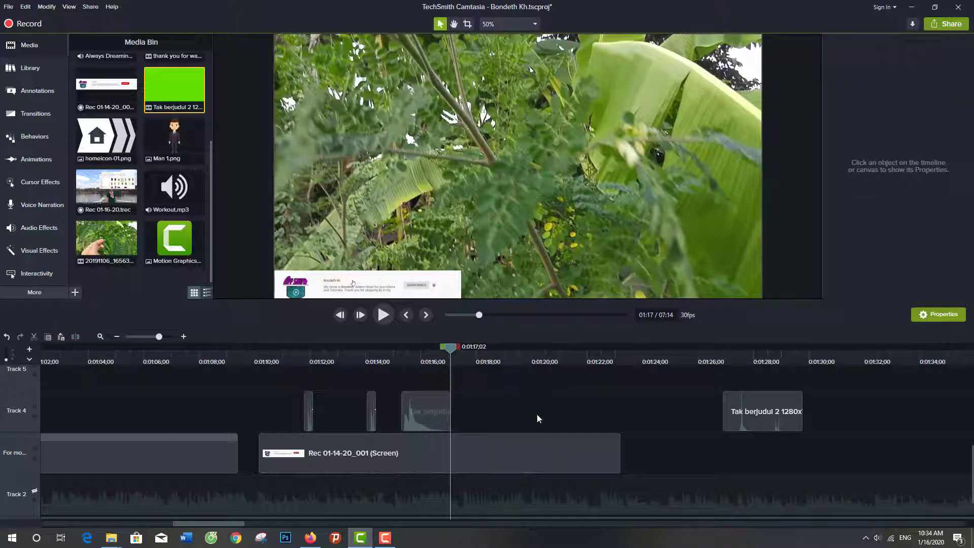
- Move the set-aside audio piece on Track 4 to start at about 0:01:17;14, behind the trimmed piece, and preview its timing
left_click(764, 425)
left_click_drag(761, 425, 500, 425)
left_click(387, 322)
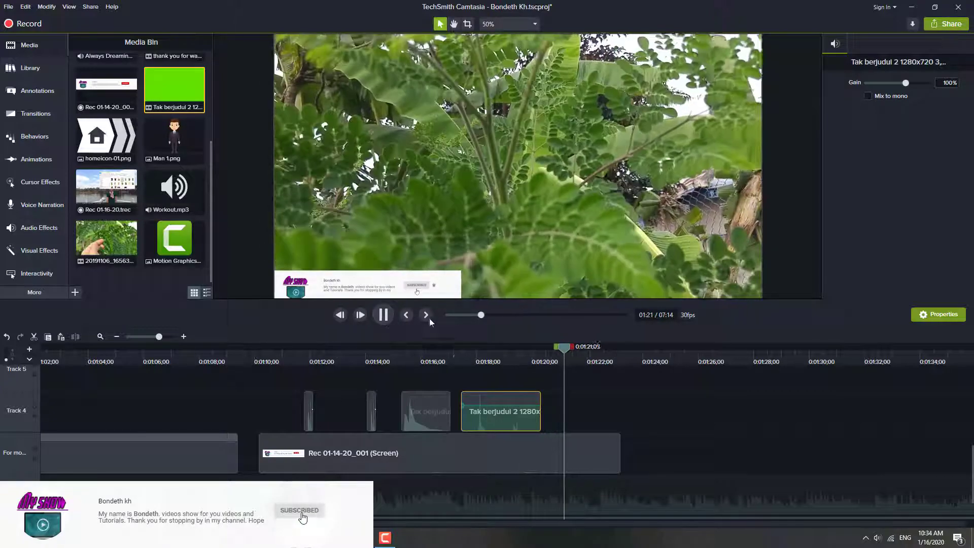
- Stop the preview, split the last Tak berjudul 2 audio piece on Track 4 at 0:01:18;14 and delete the part behind the split
left_click(384, 315)
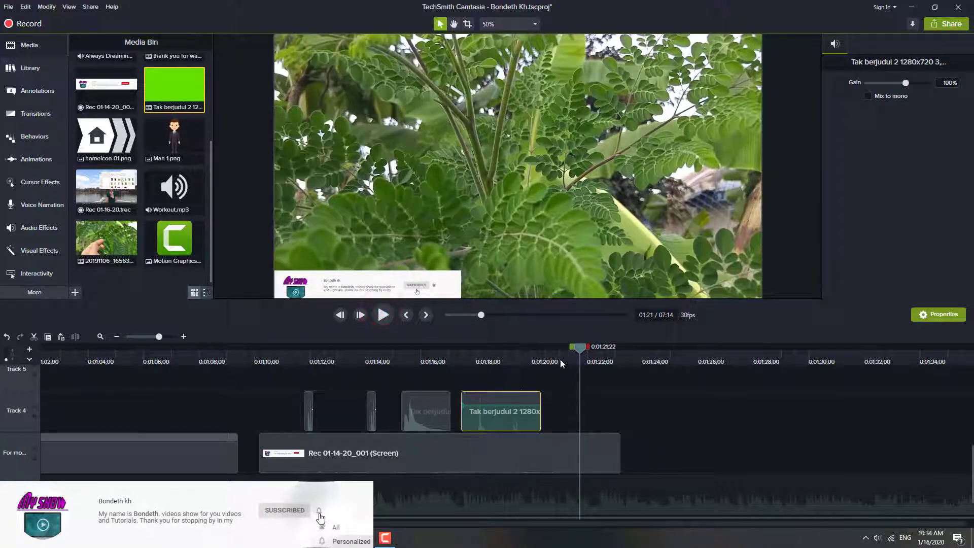
left_click_drag(579, 347, 490, 355)
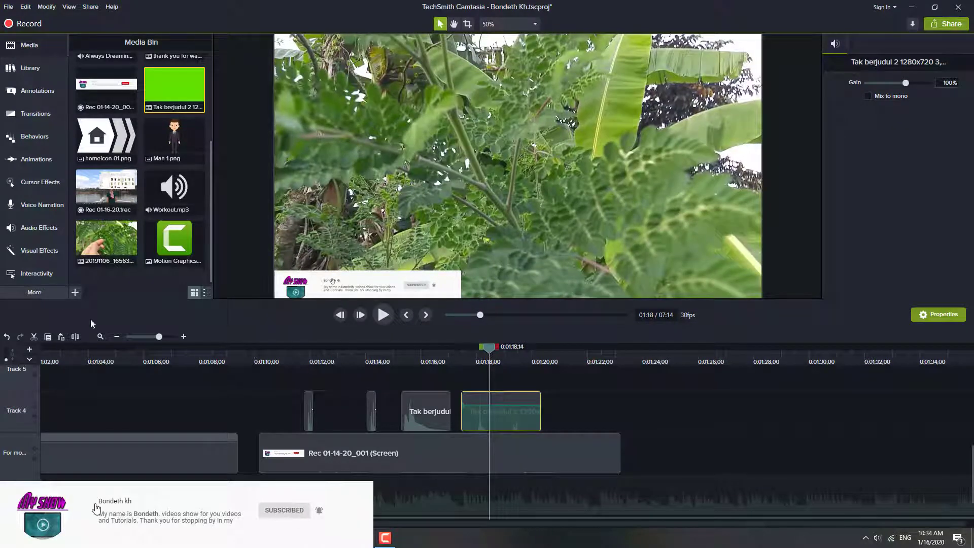
left_click(75, 336)
left_click(524, 415)
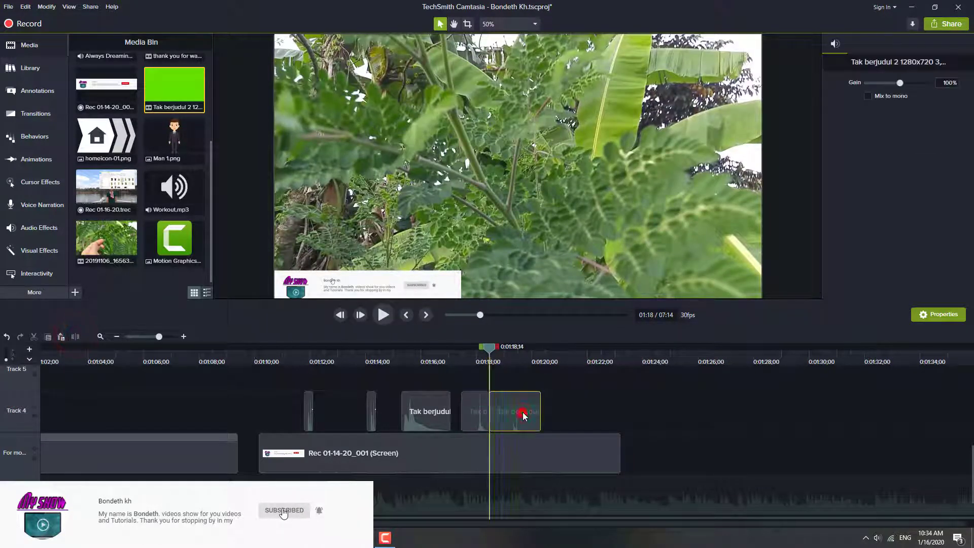
key("Delete")
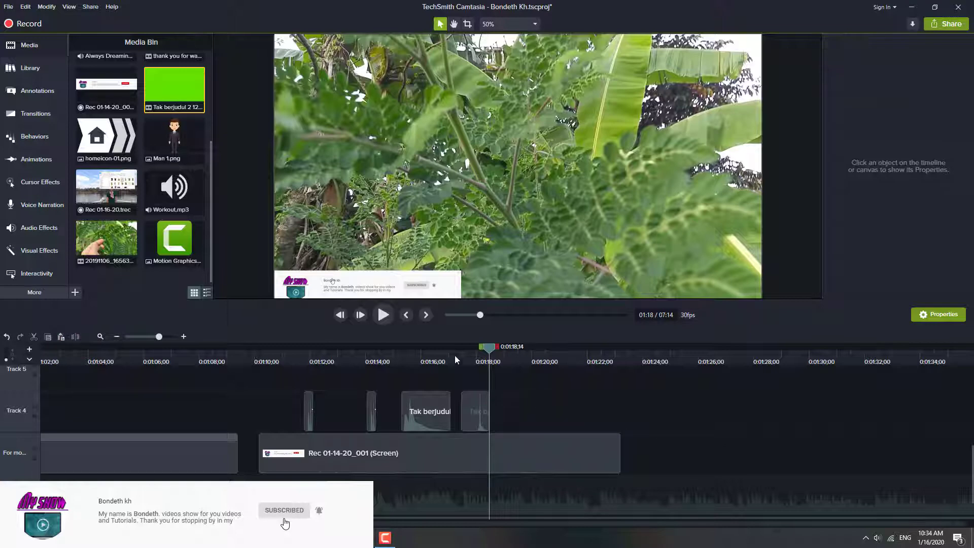
- Split the remaining last audio piece on Track 4 at 0:01:17;29 and delete the part before the split
left_click_drag(493, 350, 479, 354)
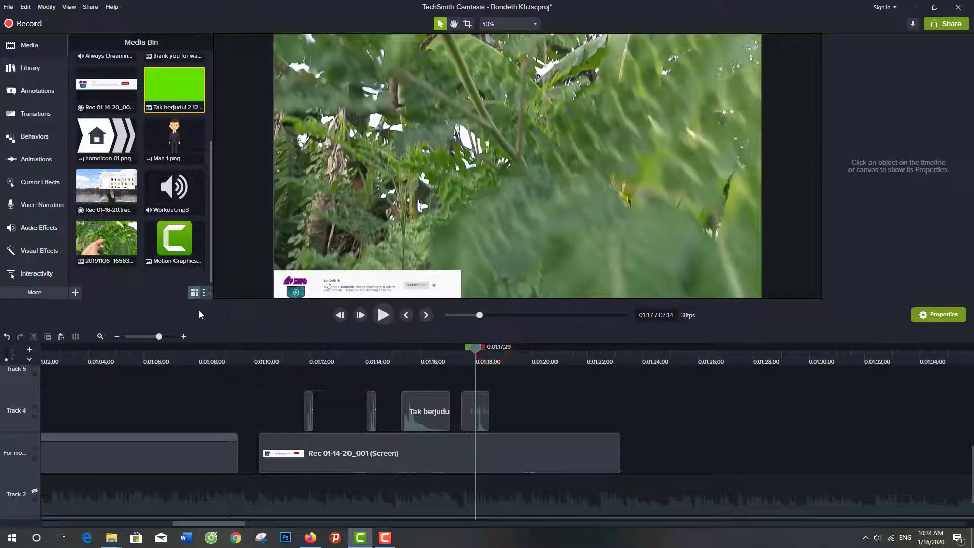
left_click(475, 415)
left_click(78, 337)
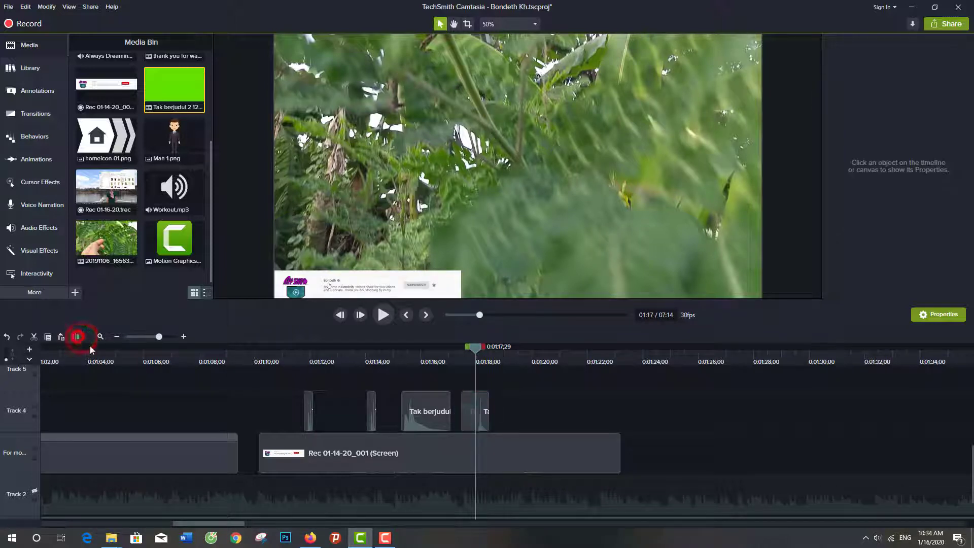
left_click(469, 416)
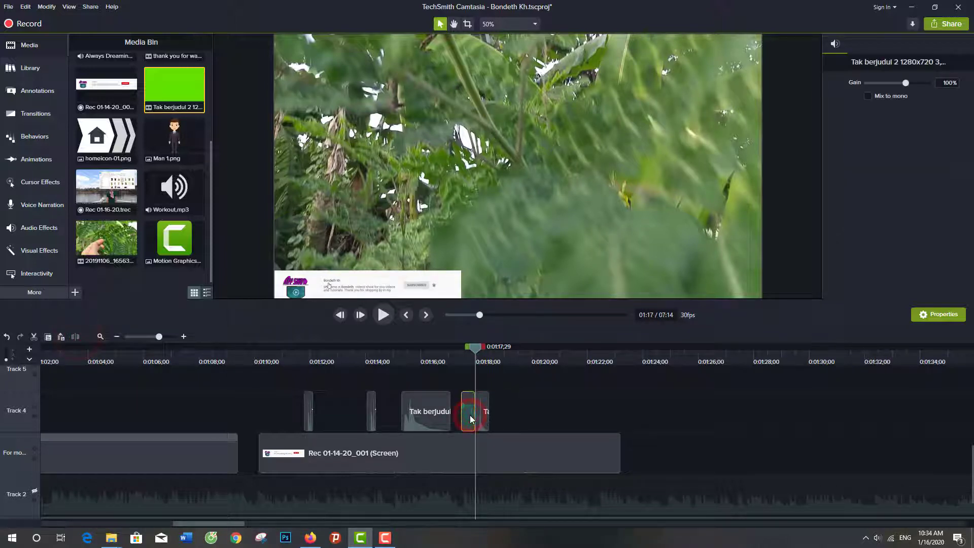
key("Delete")
- Move the trimmed short audio piece on Track 4 to start at about 0:01:10;12, near the overlay's start, and preview it from about 0:01:10
left_click_drag(481, 416, 276, 420)
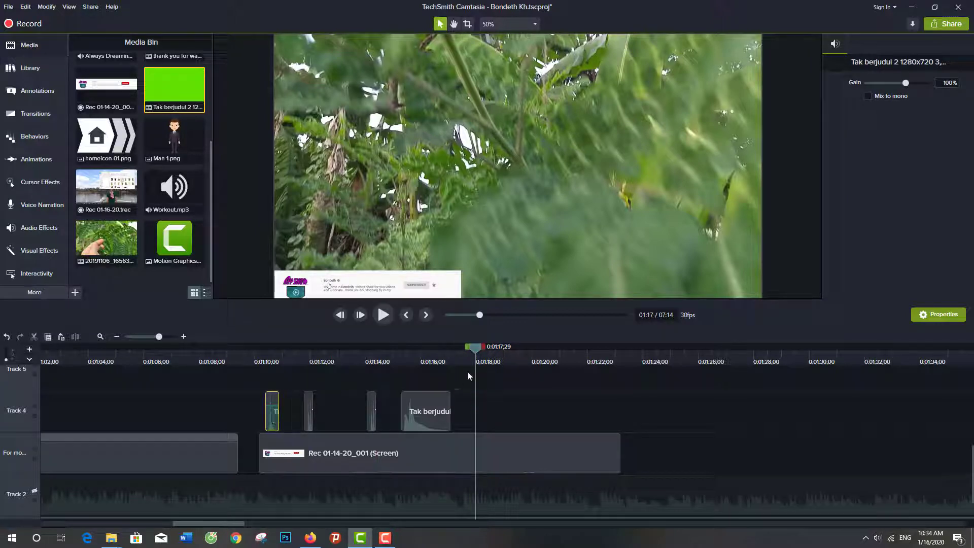
left_click_drag(474, 348, 255, 355)
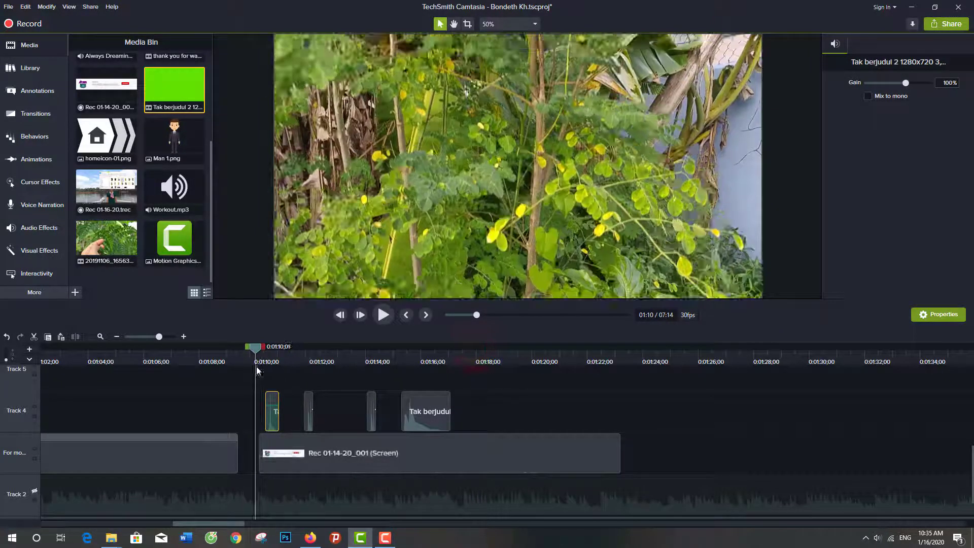
left_click(383, 315)
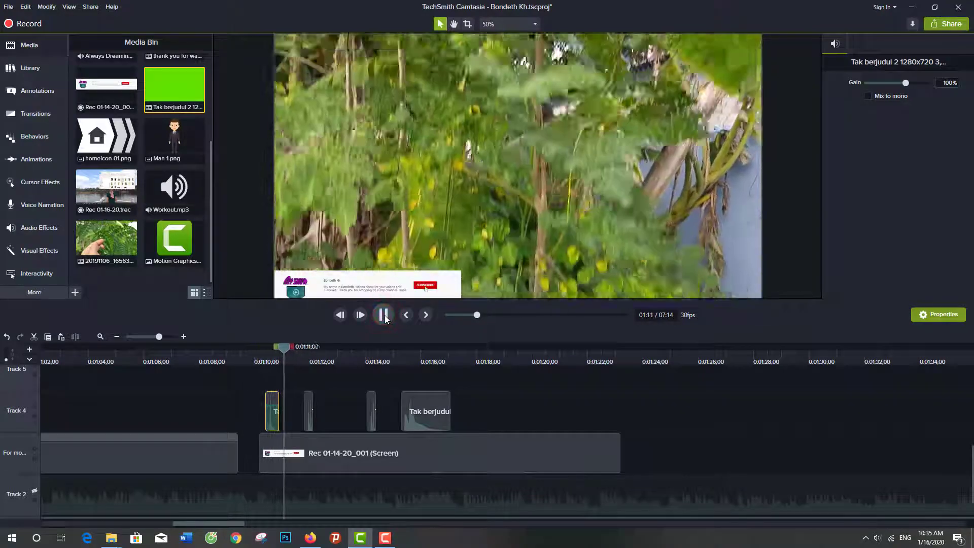